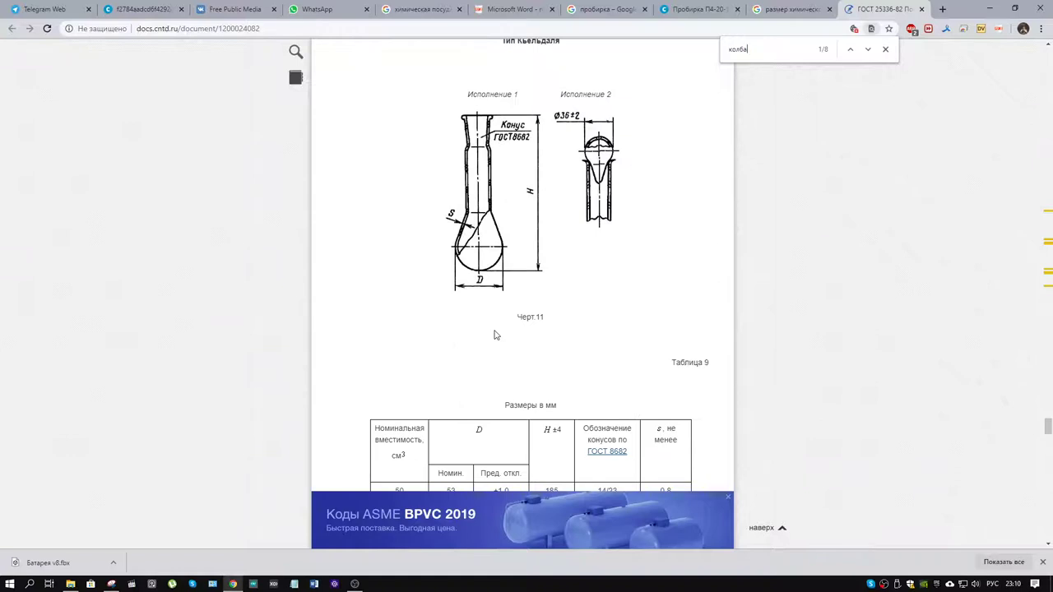
Find the test tube drawing for types П1, П2 and П2Т (Черт.20) in the ГОСТ 25336-82 document.
scroll(494, 335, "down", 15)
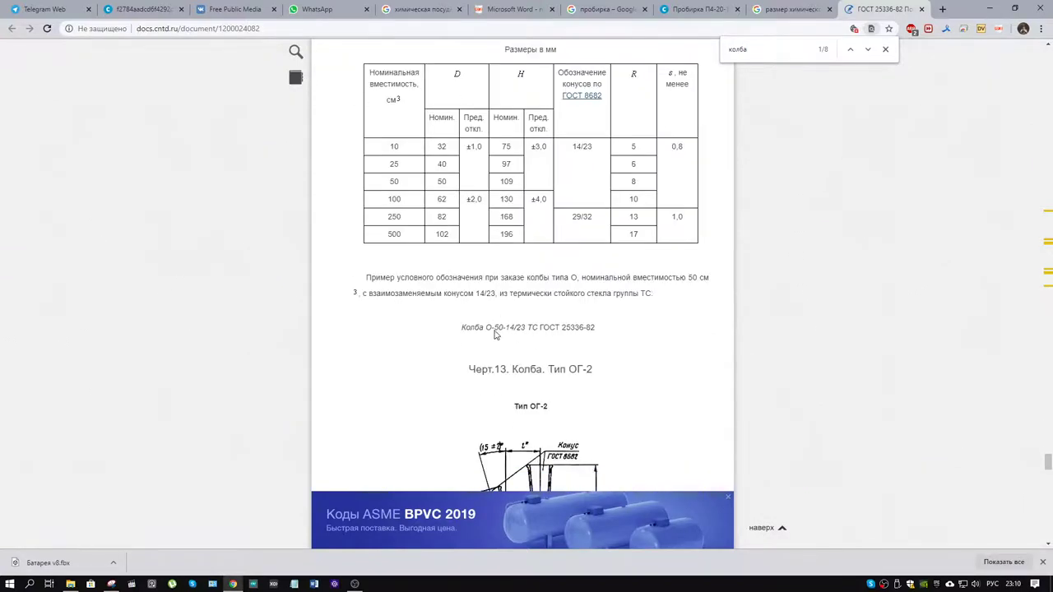
scroll(495, 335, "down", 15)
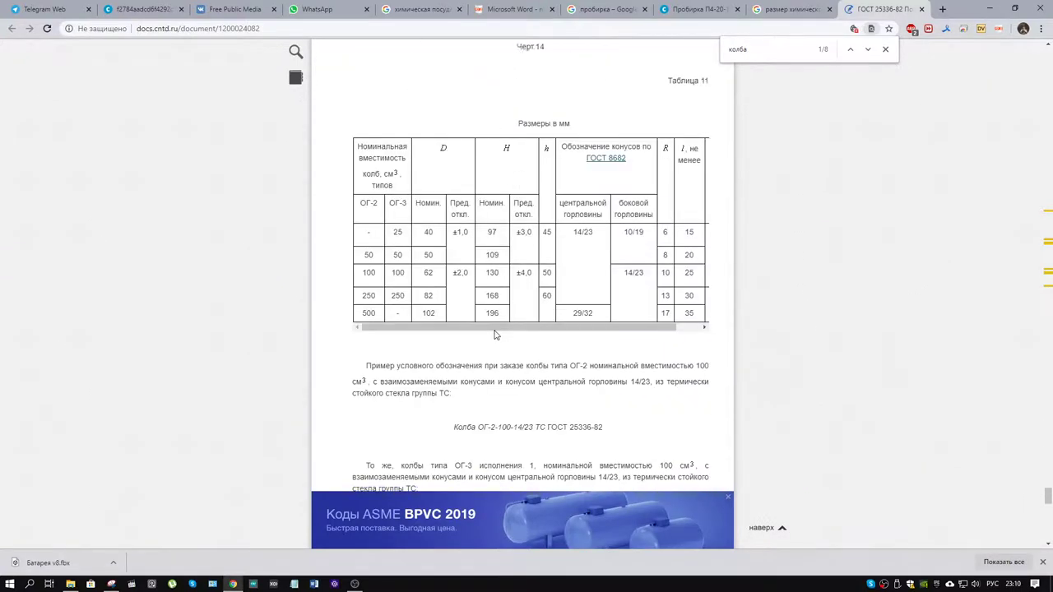
scroll(495, 335, "down", 15)
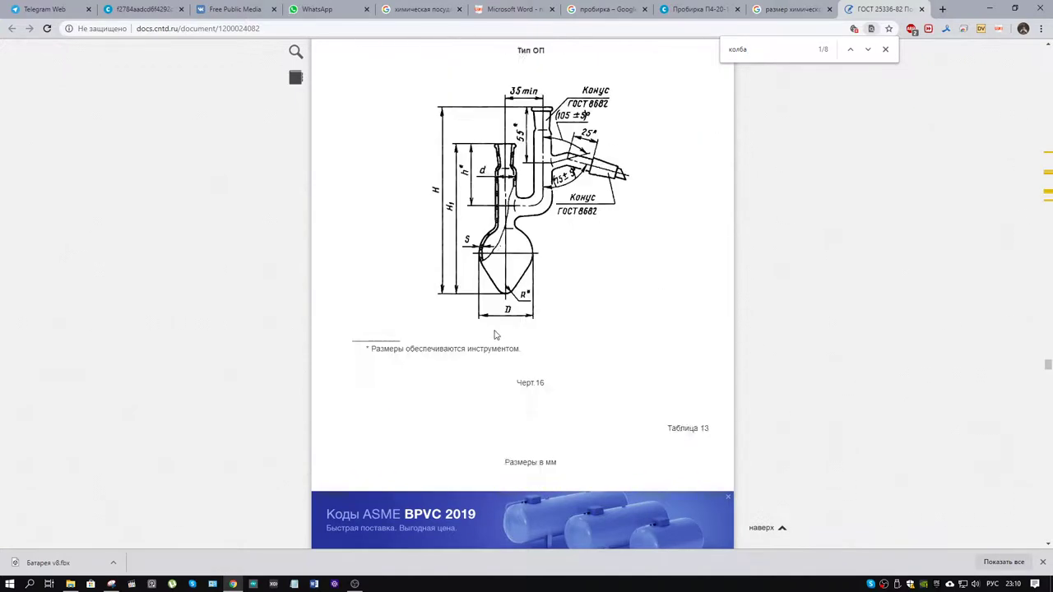
scroll(494, 335, "down", 15)
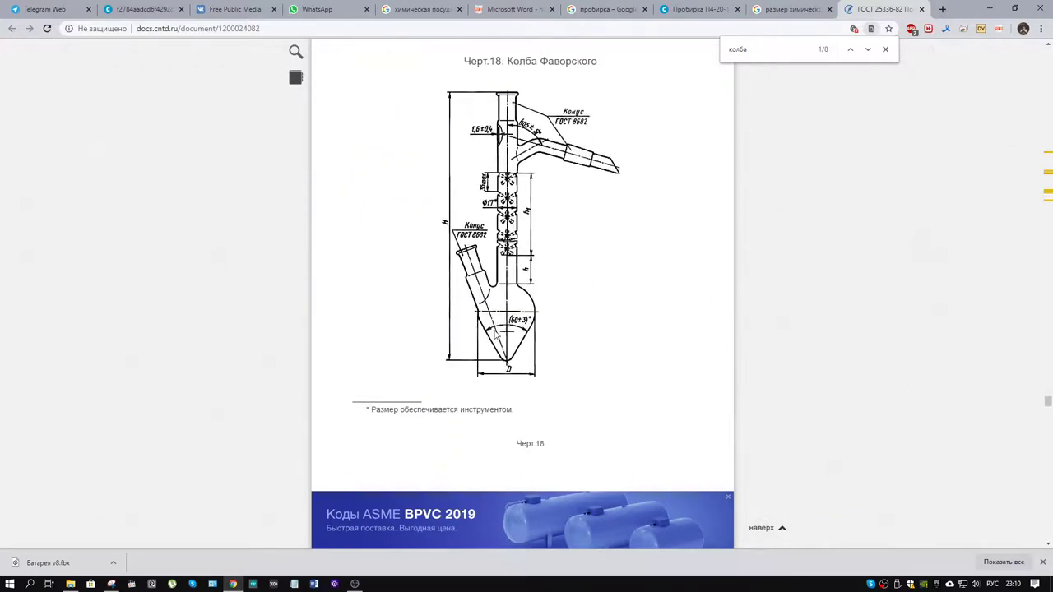
scroll(495, 332, "down", 3)
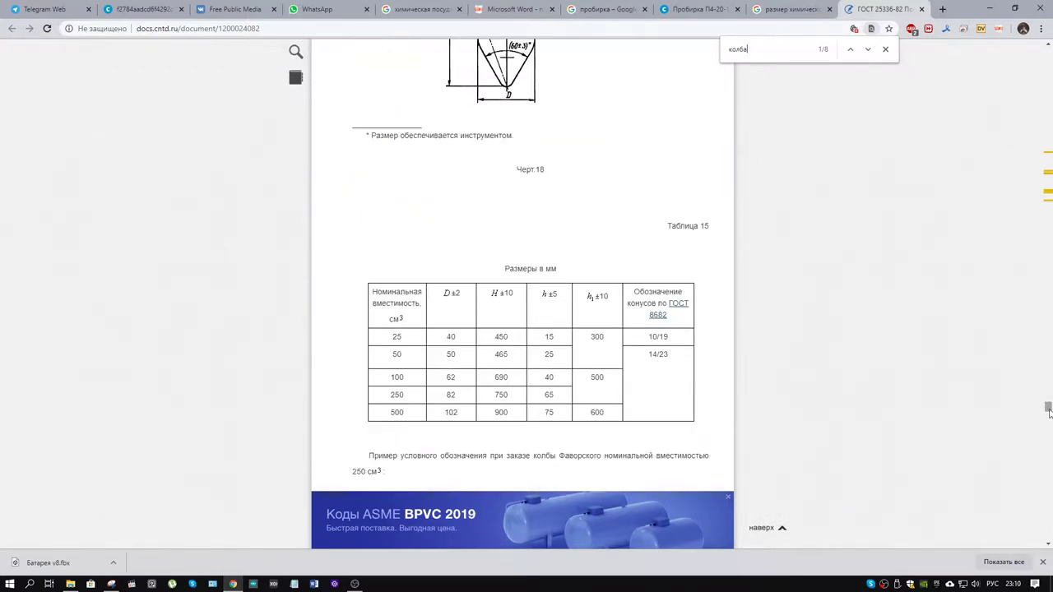
left_click_drag(1048, 411, 1043, 456)
scroll(607, 315, "down", 2)
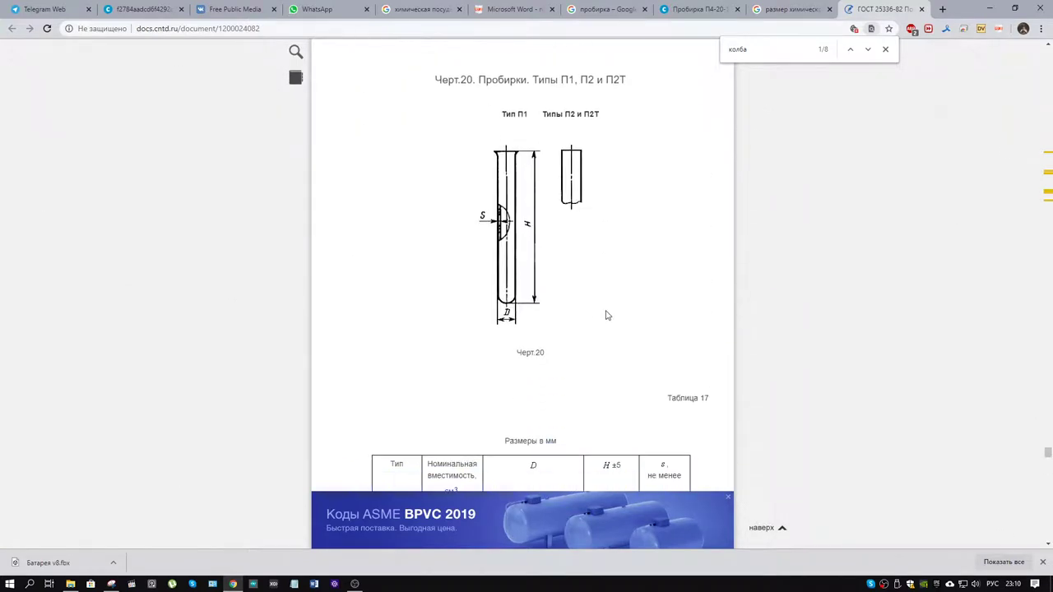
Examine the test tube drawing in Черт.20 alongside the D, H and s dimensions in Table 17.
scroll(620, 301, "down", 2)
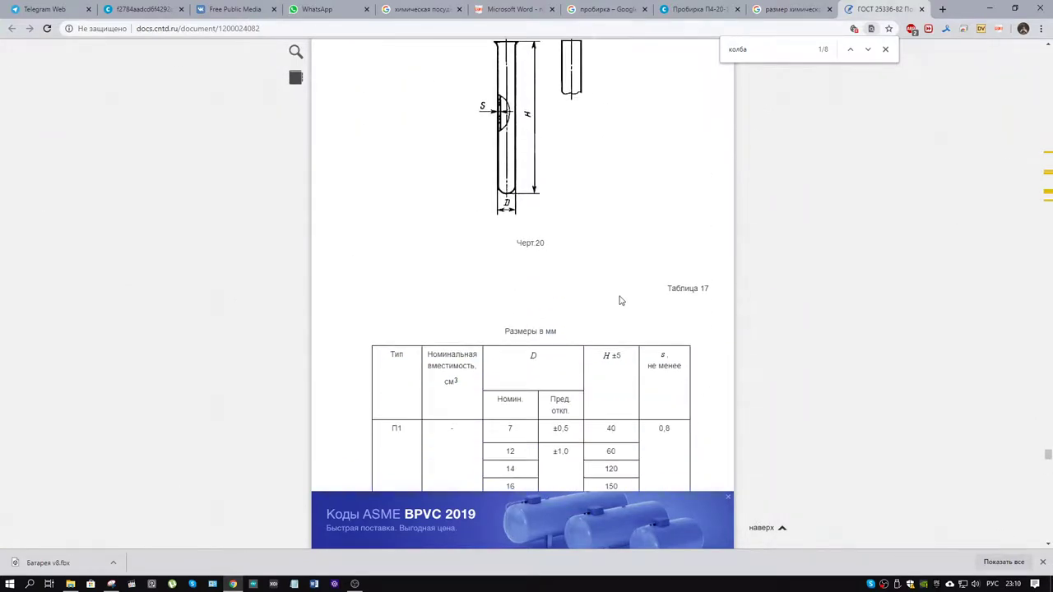
scroll(620, 301, "up", 2)
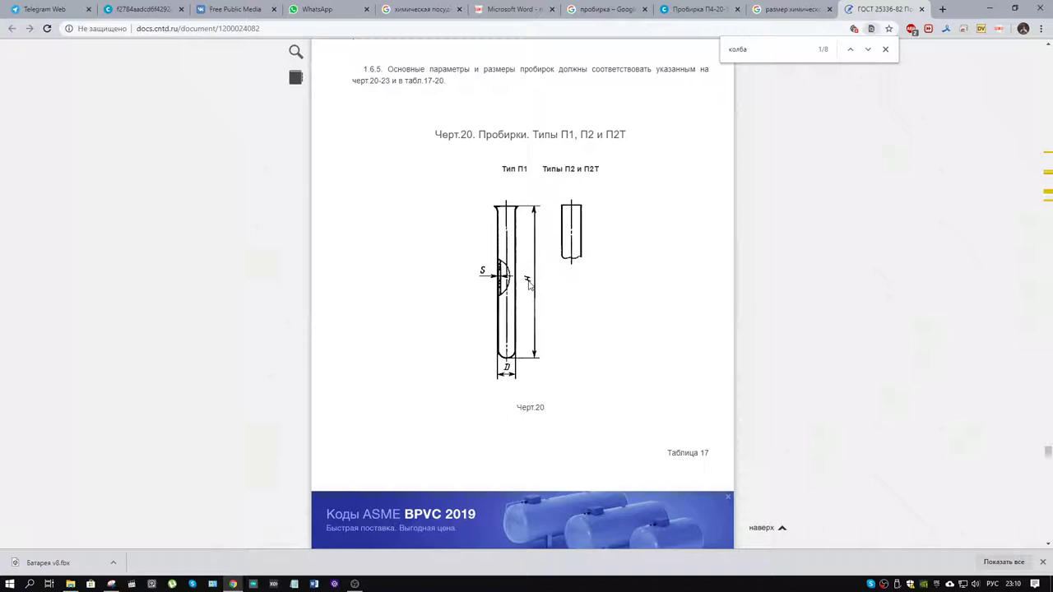
scroll(528, 283, "down", 1)
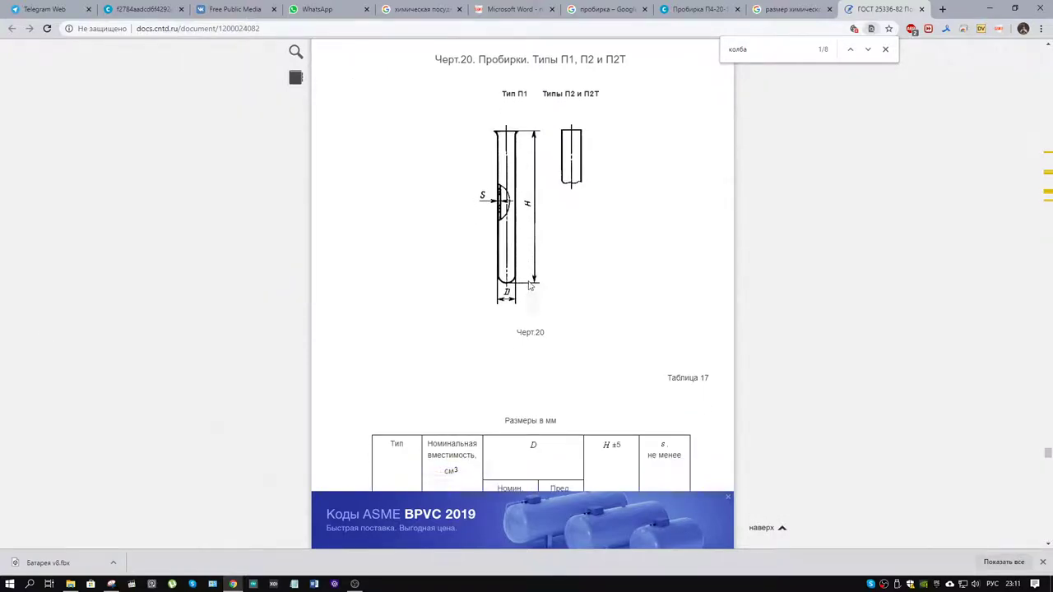
scroll(529, 286, "down", 3)
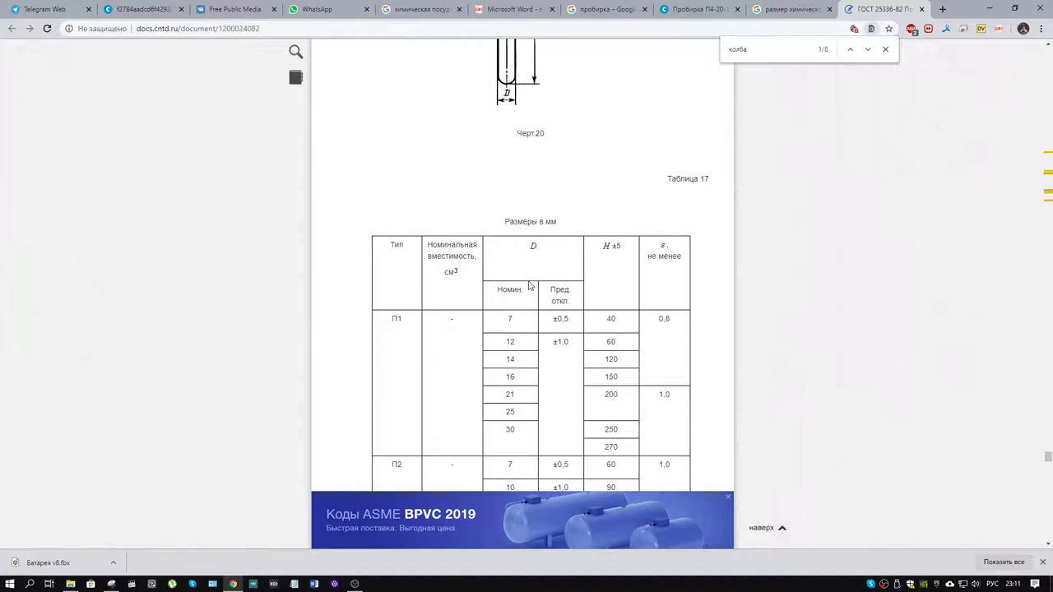
scroll(529, 285, "up", 1)
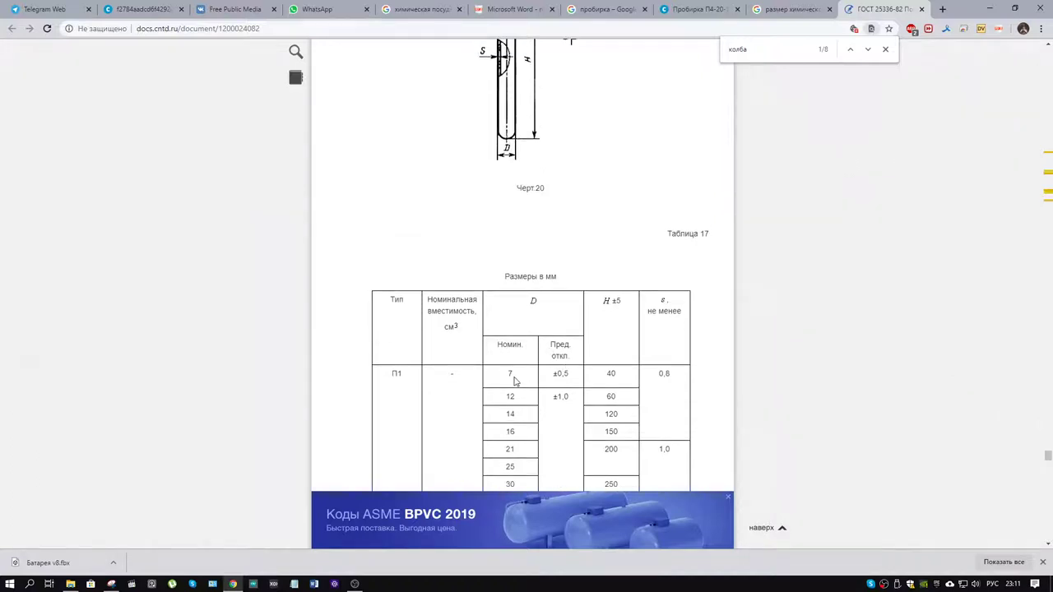
scroll(546, 383, "up", 2)
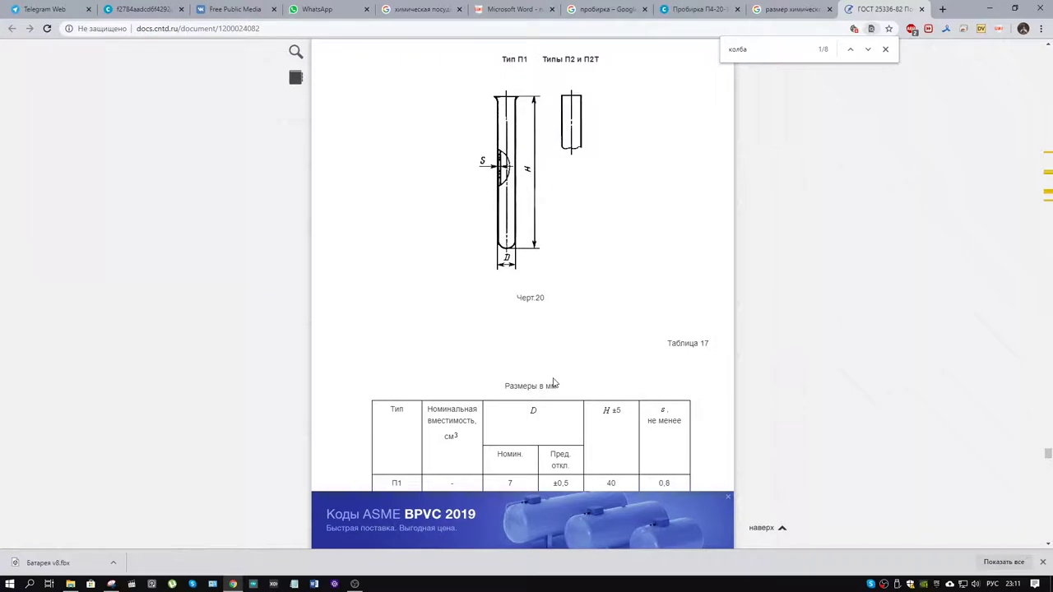
scroll(553, 382, "down", 1)
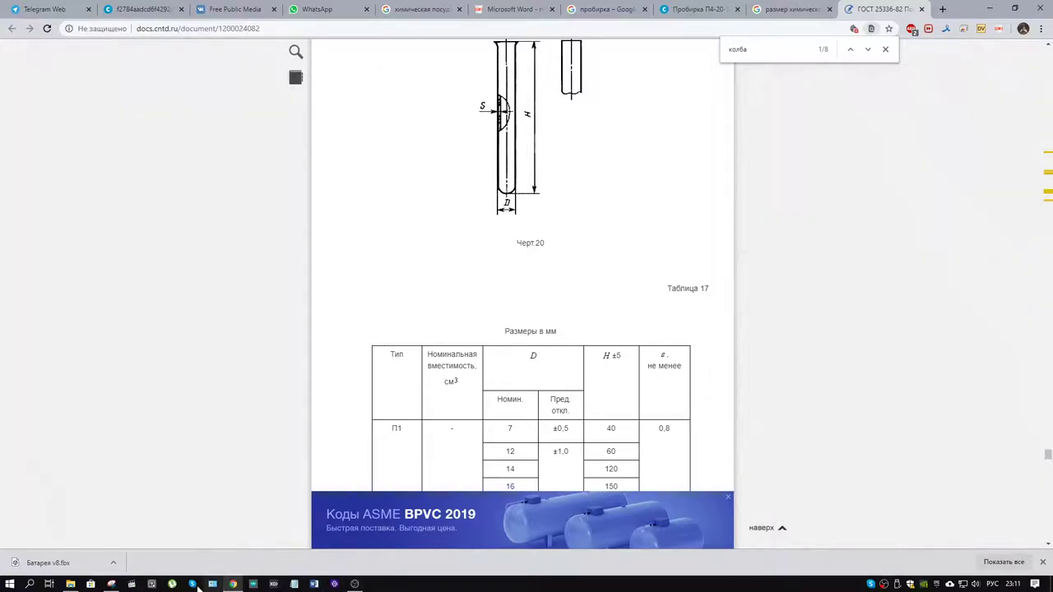
Launch Blender 2.82A from the desktop.
key("super+d")
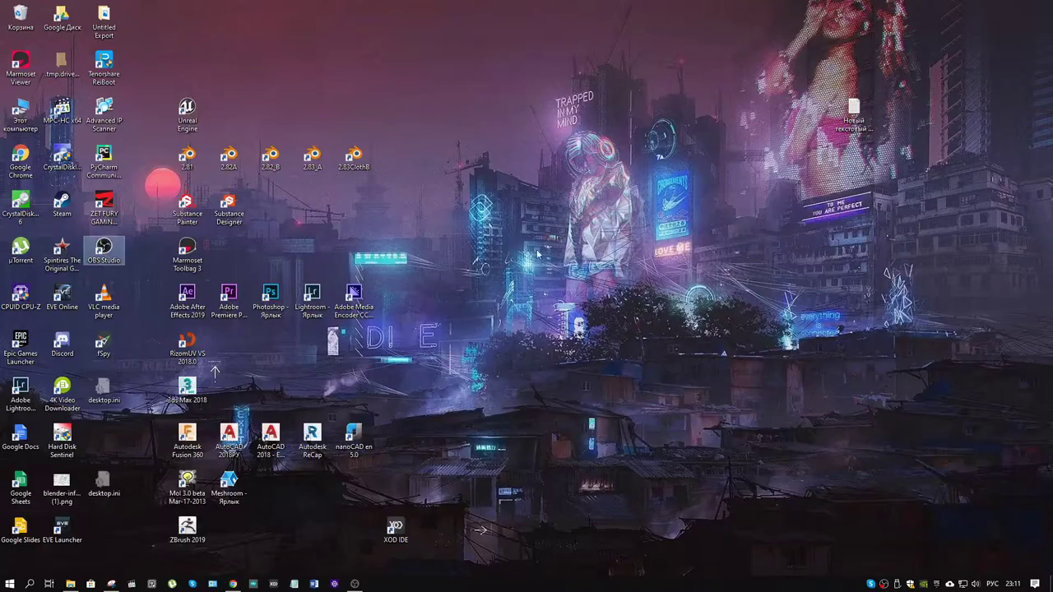
double_click(241, 166)
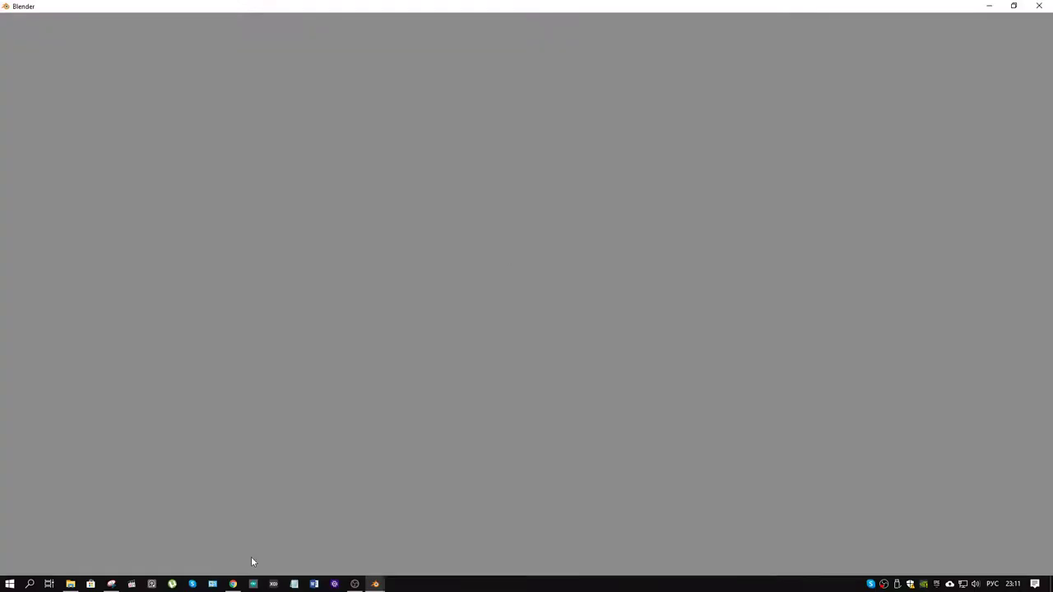
Switch to Telegram Web in the browser and send a grinning emoji to the Blender_ru: вопрос-ответ group.
left_click(233, 585)
left_click(45, 9)
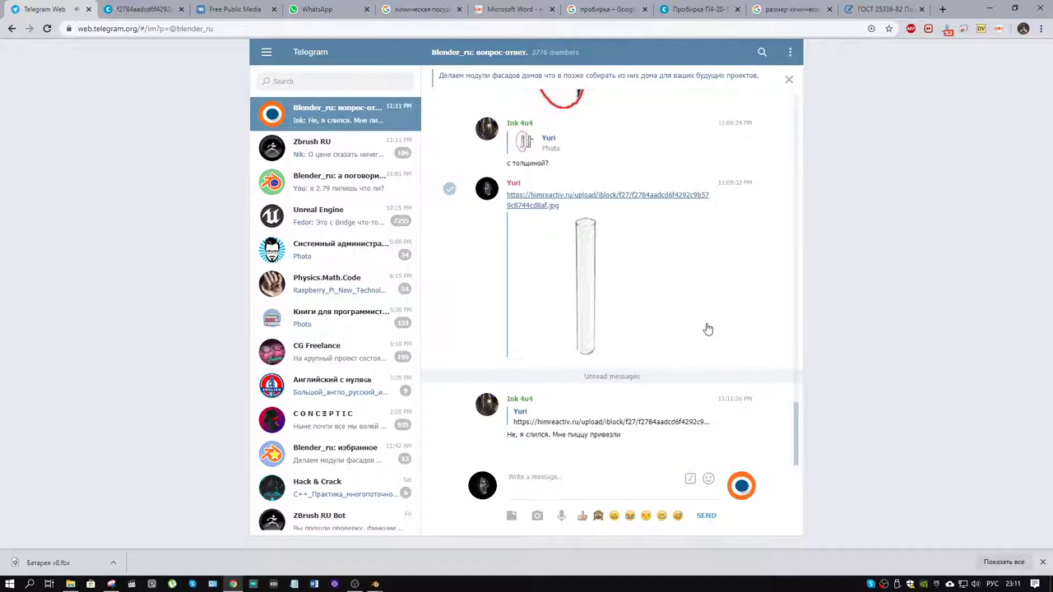
left_click(614, 515)
left_click(706, 515)
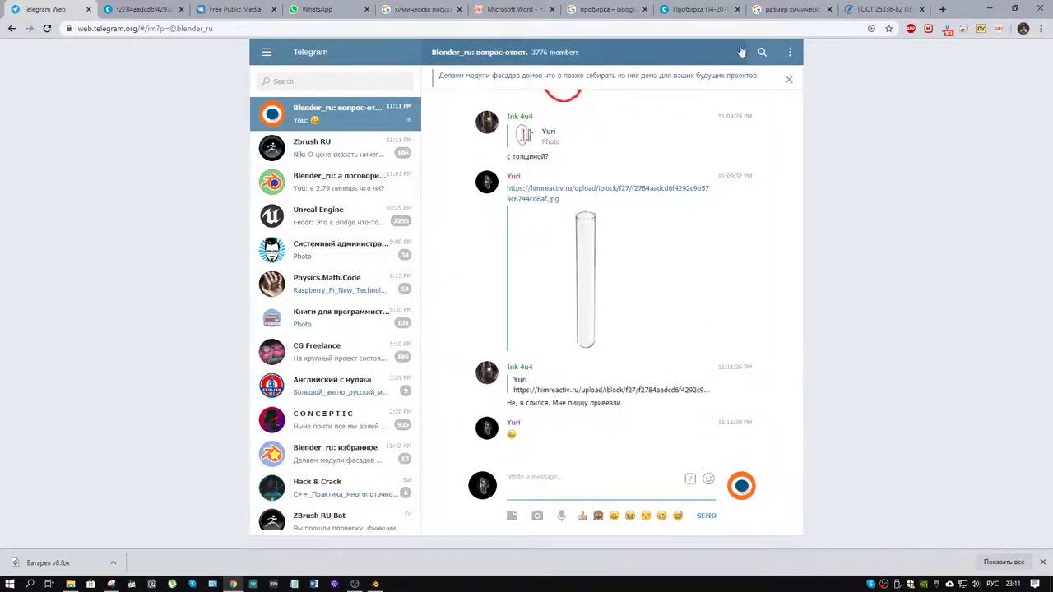
Return to the ГОСТ 25336-82 page and highlight the first П1 row's dimensions in Table 17.
left_click(874, 15)
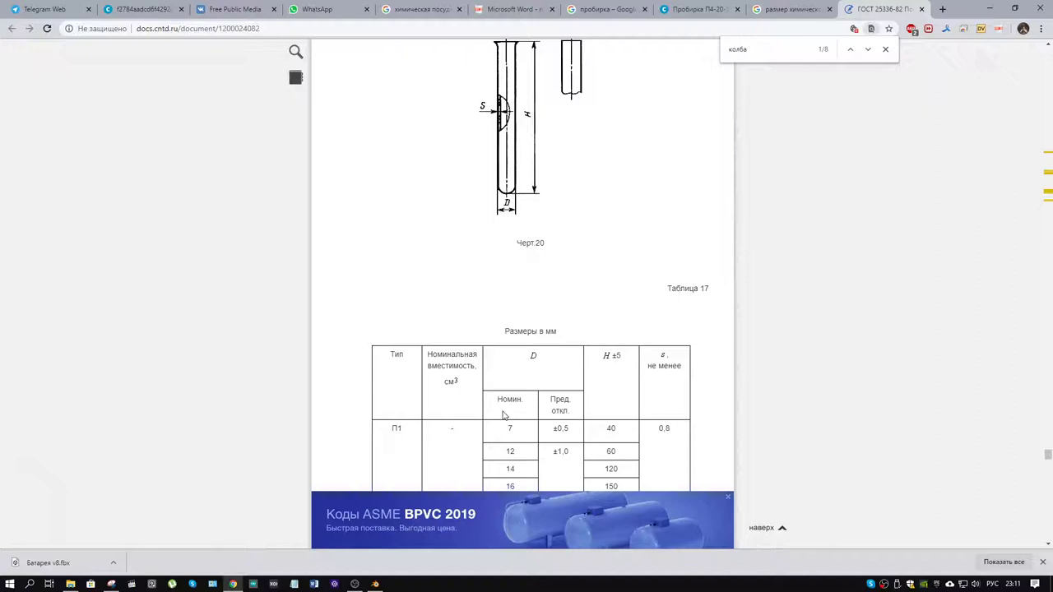
left_click_drag(505, 431, 680, 434)
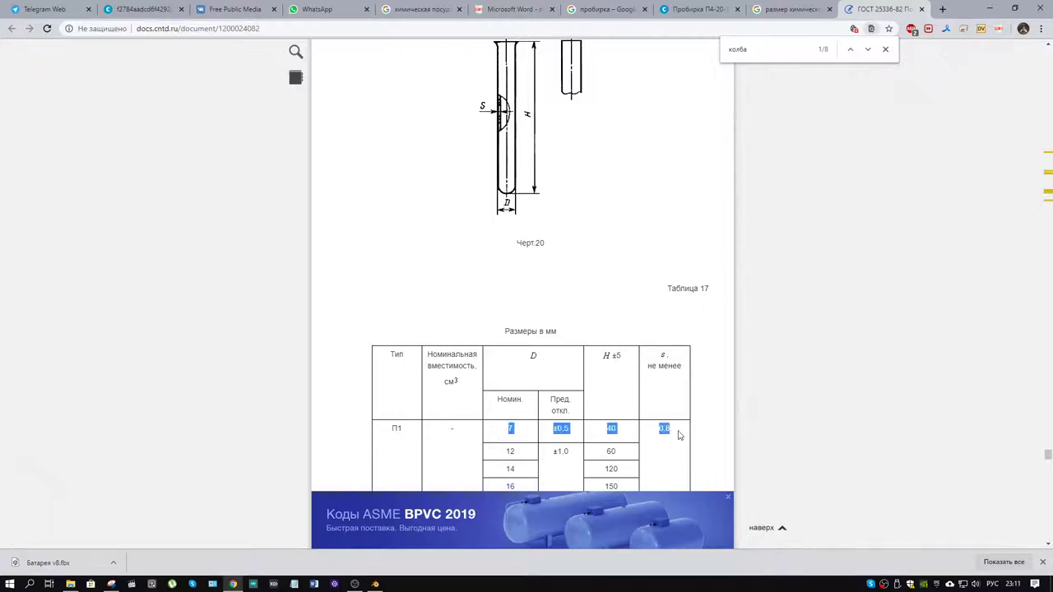
Switch to Blender, dismiss the splash screen and add a mesh cylinder at the world origin.
left_click(376, 584)
left_click(329, 280)
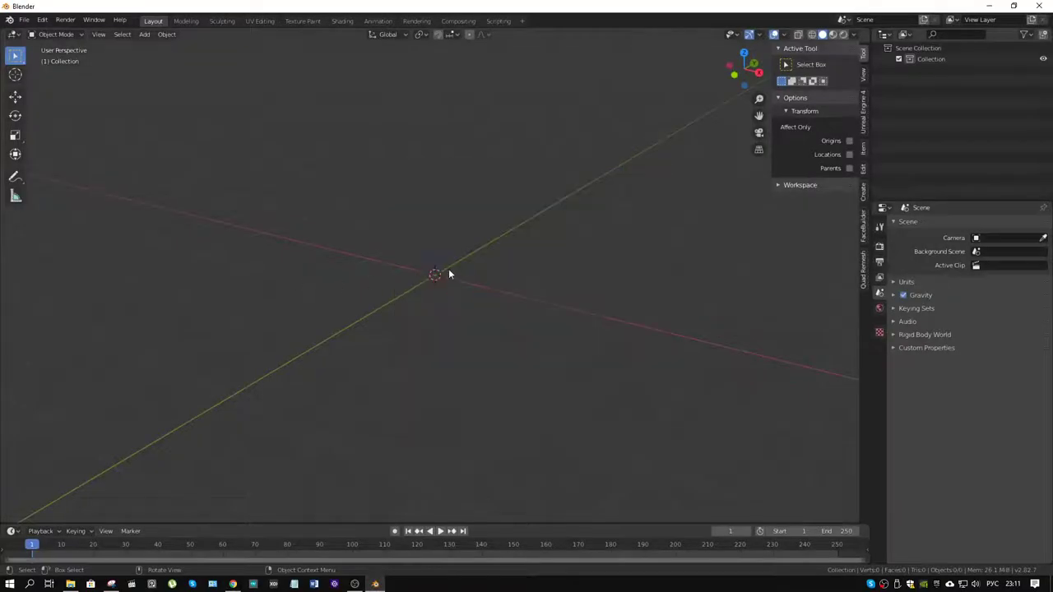
key("shift+a")
mouse_move(434, 275)
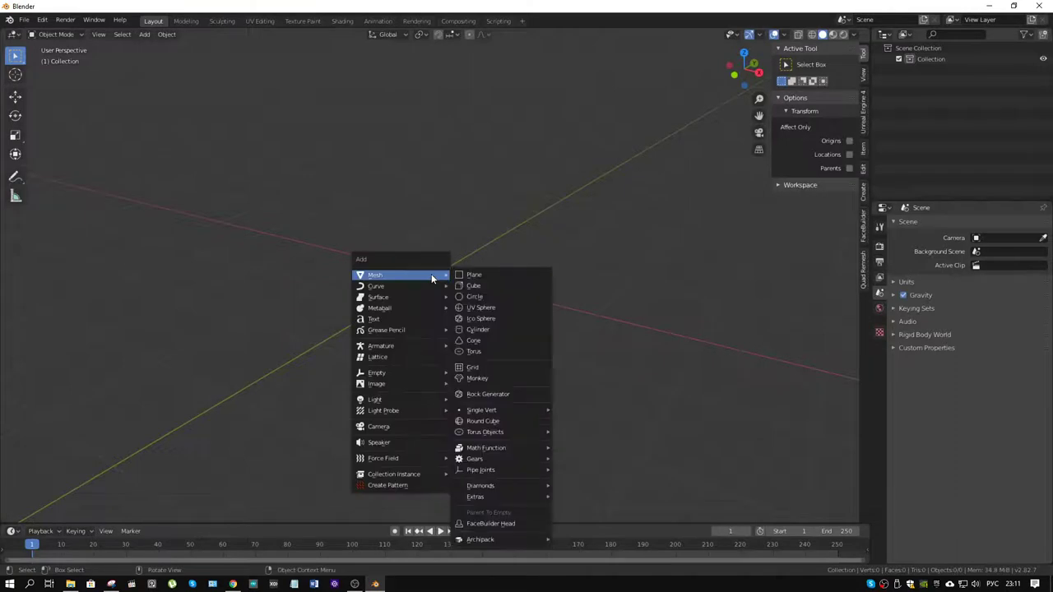
left_click(492, 330)
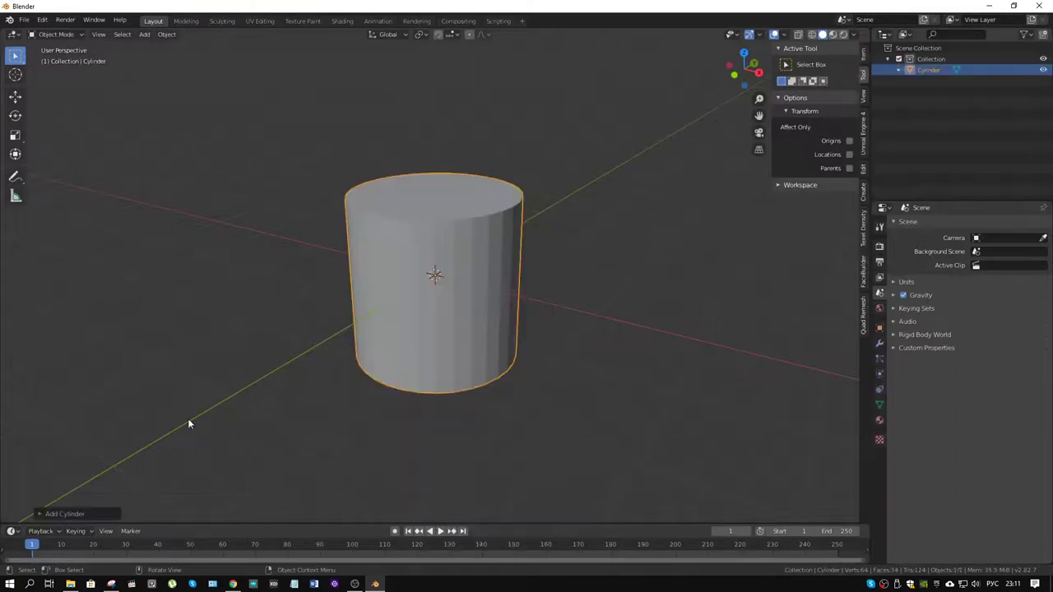
Set the new cylinder's radius to 0.0035 m and its depth to 0.04 m.
left_click(73, 514)
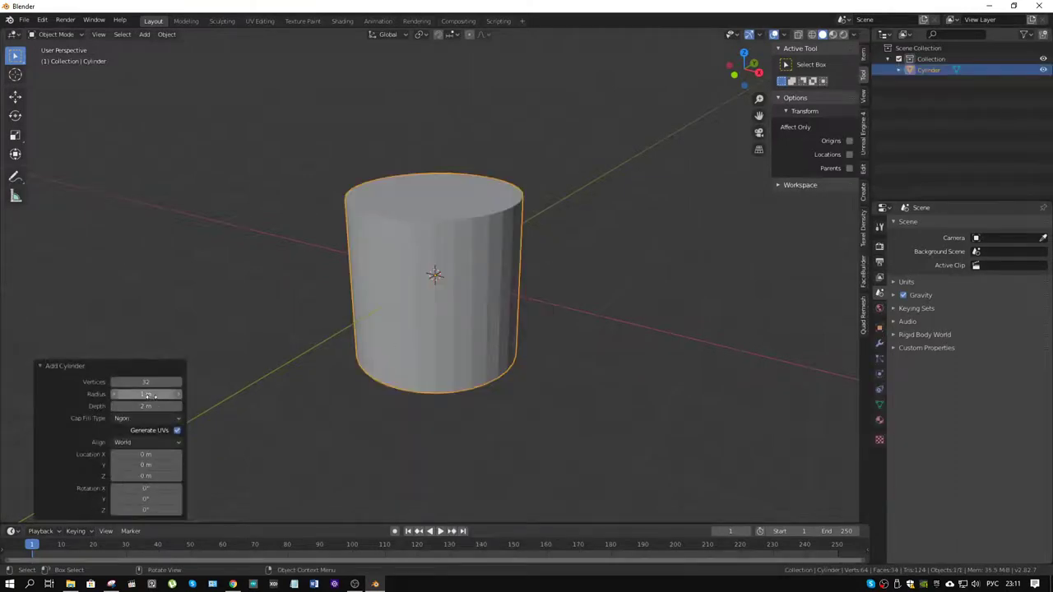
left_click(151, 396)
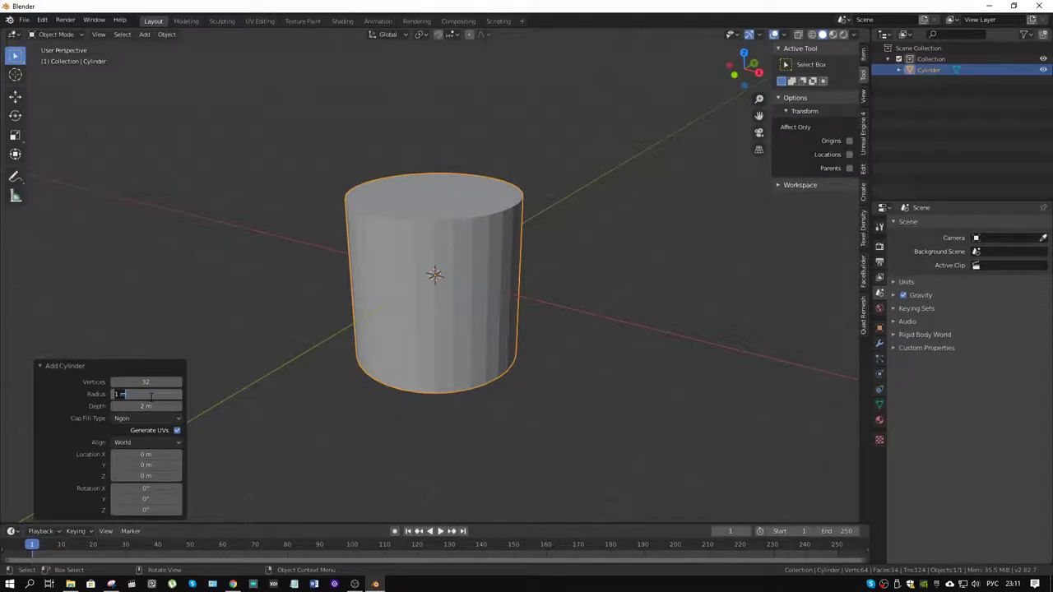
type("0.0035")
key("Return")
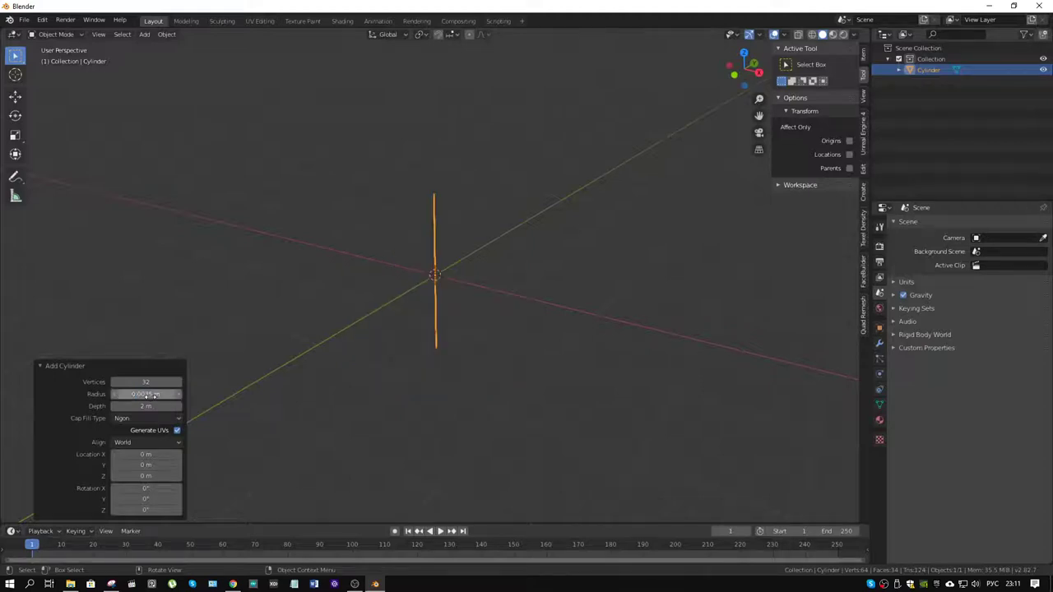
left_click(147, 406)
type("0.04")
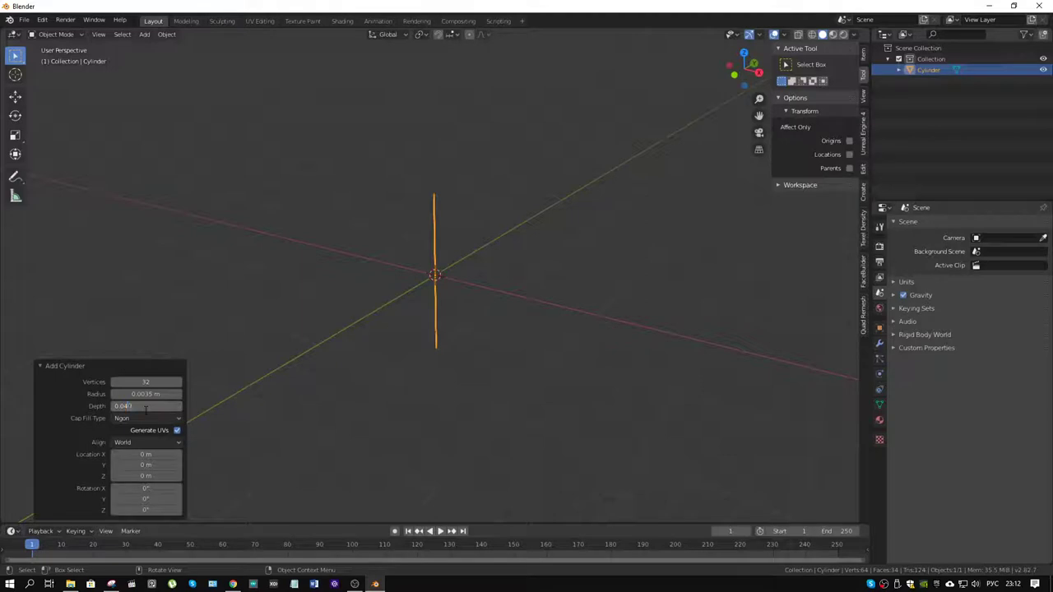
key("Return")
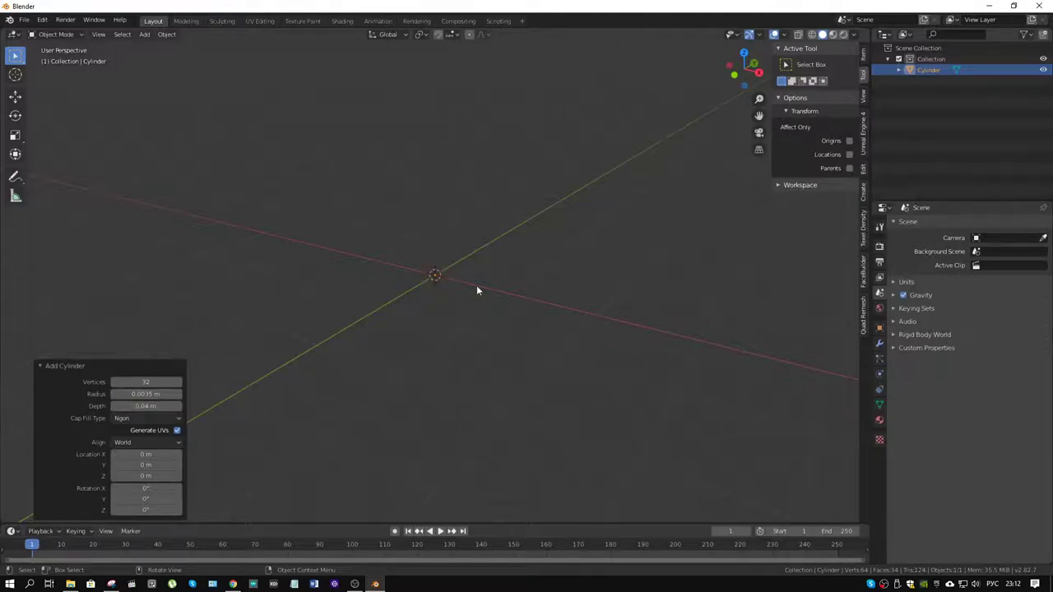
Set the viewport's clip start to 0.01 m and inspect the cylinder up close.
scroll(476, 284, "up", 10)
left_click(863, 56)
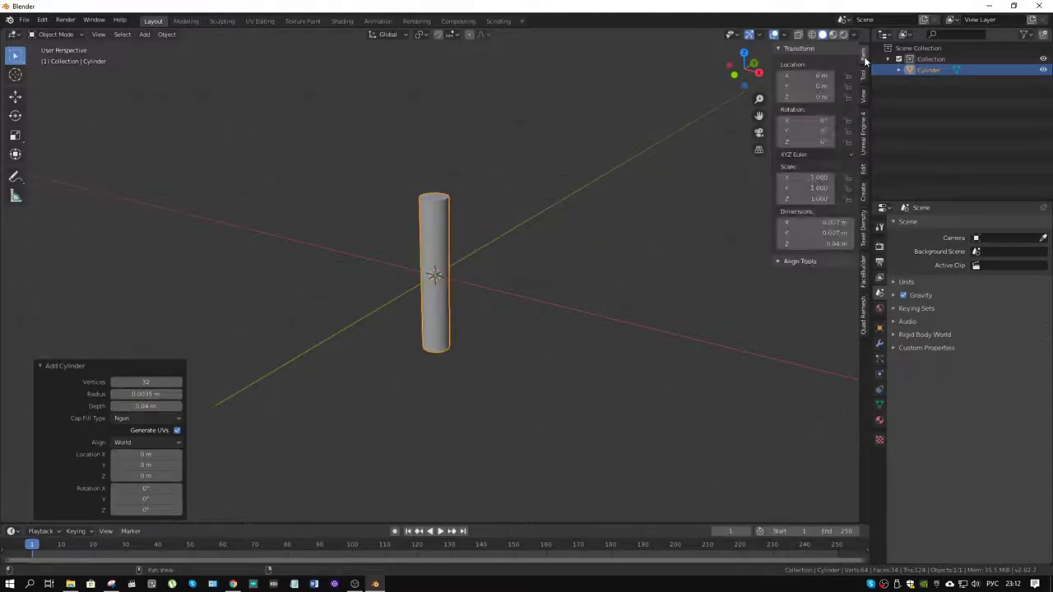
left_click(863, 95)
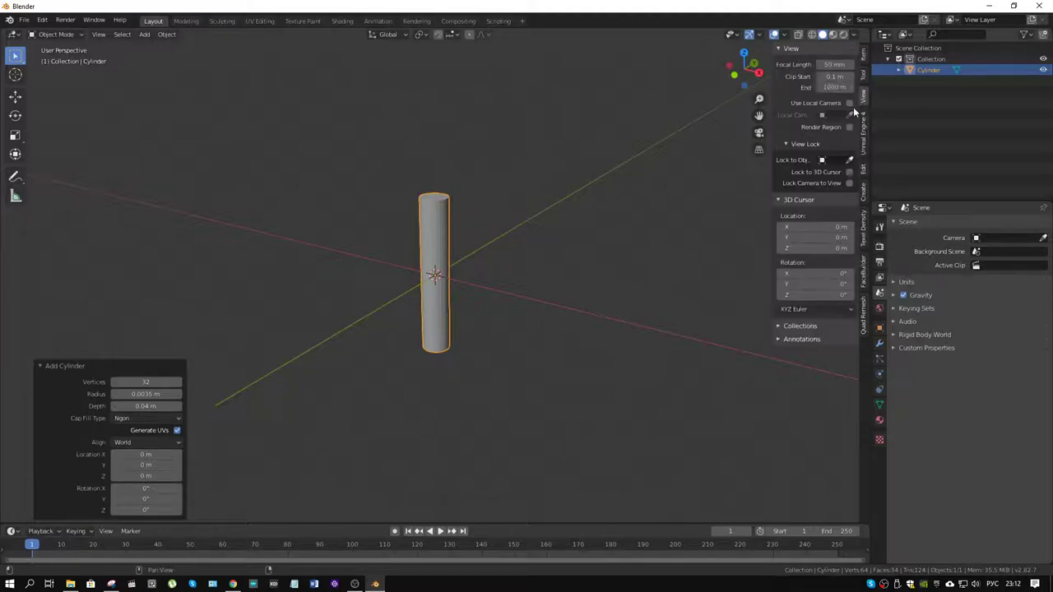
left_click(831, 76)
type("0.01")
key("Return")
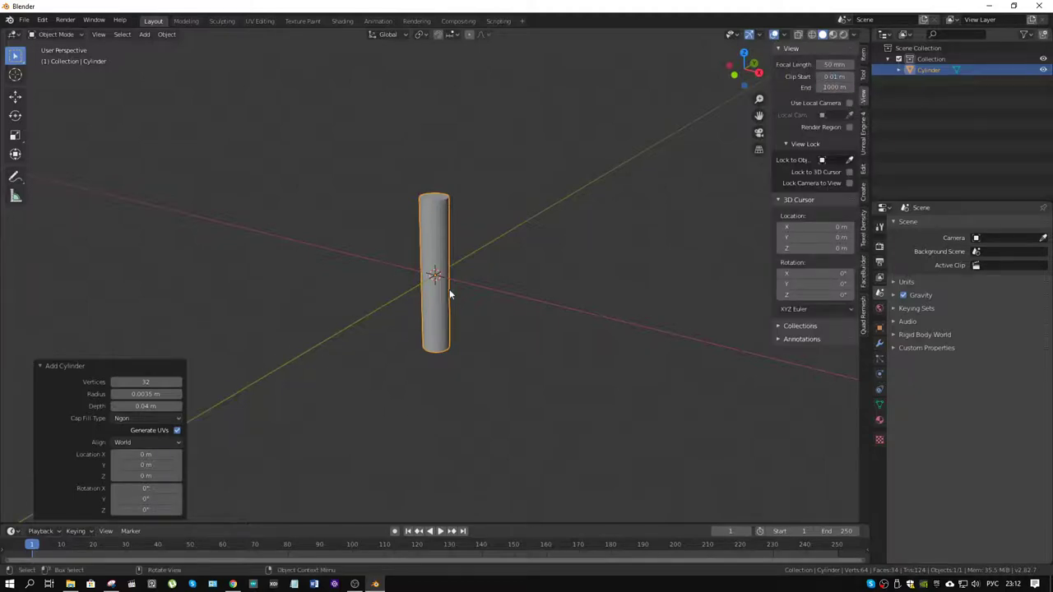
middle_click_drag(450, 293, 430, 275)
scroll(461, 309, "up", 5)
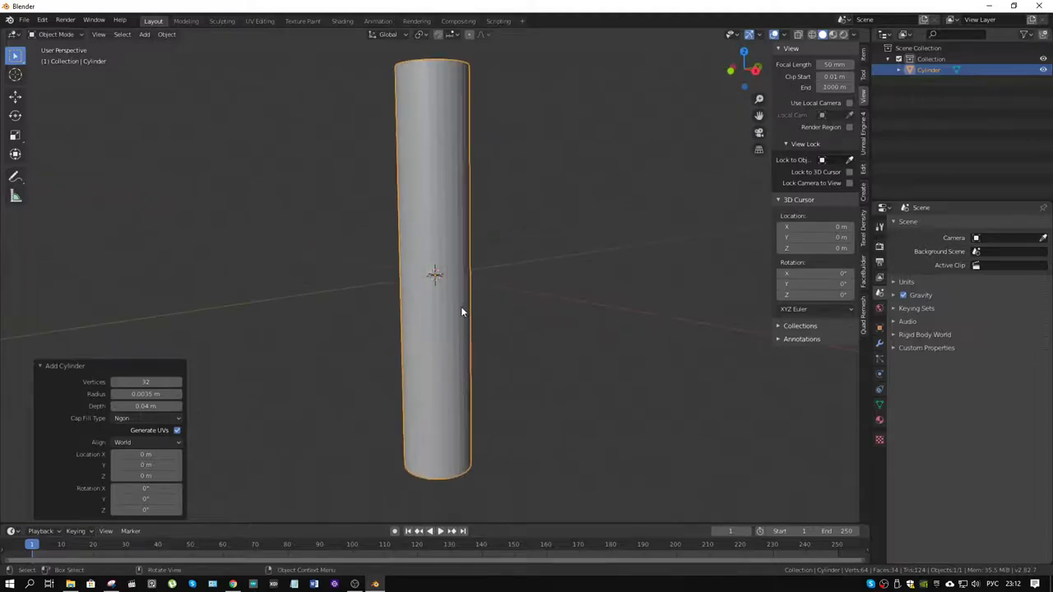
mouse_move(461, 308)
middle_mouse_down()
mouse_move(416, 299)
mouse_move(463, 306)
middle_mouse_up()
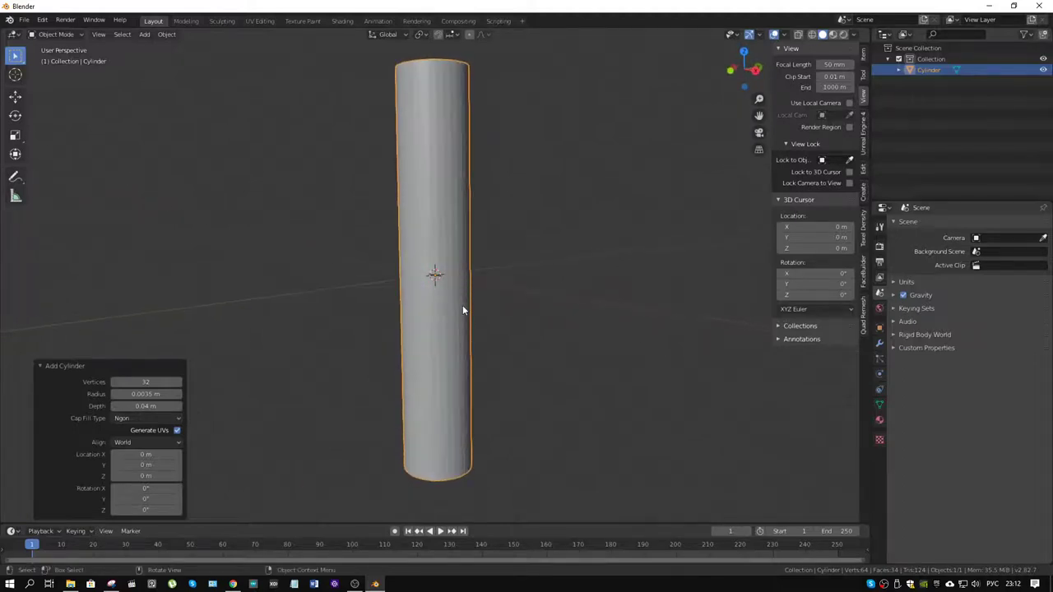
scroll(458, 298, "down", 2)
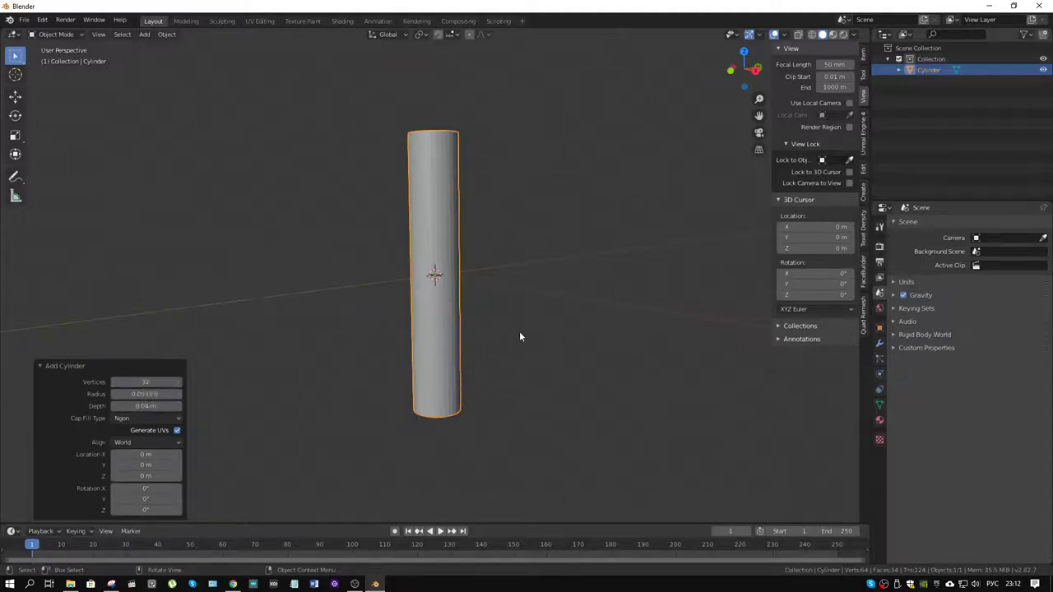
Add a mesh cube at the world origin and set its size to 0.08 m.
middle_click_drag(519, 331, 498, 334)
key("shift+a")
mouse_move(497, 335)
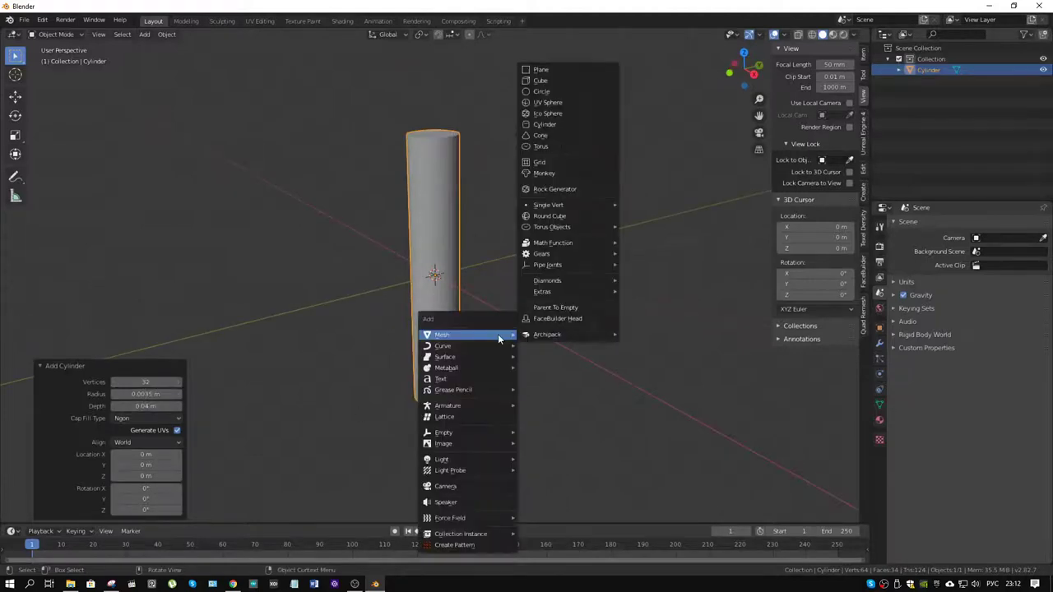
left_click(567, 81)
left_click(156, 418)
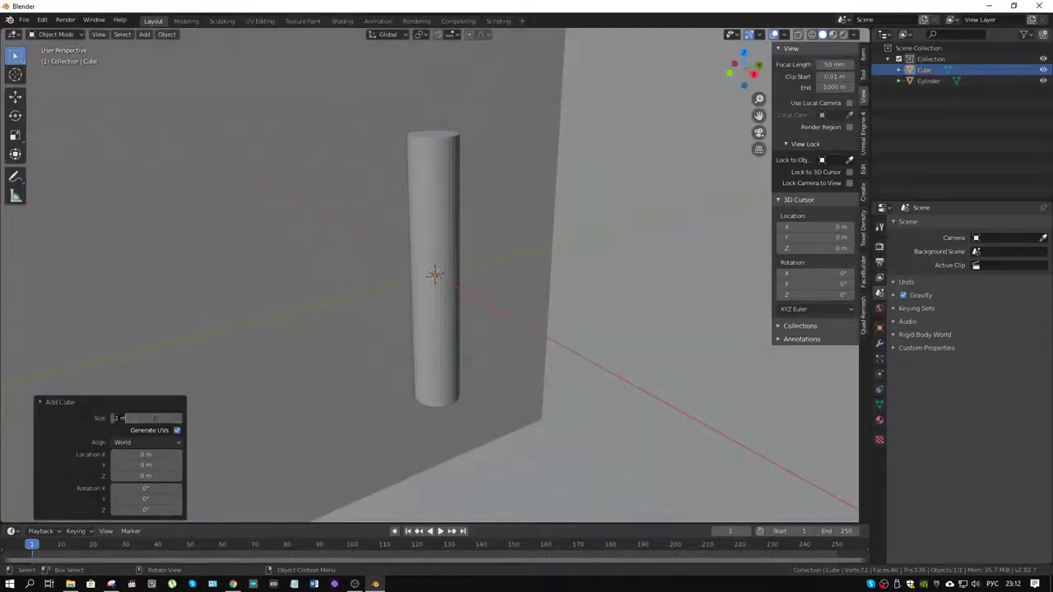
type("0.05")
key("Return")
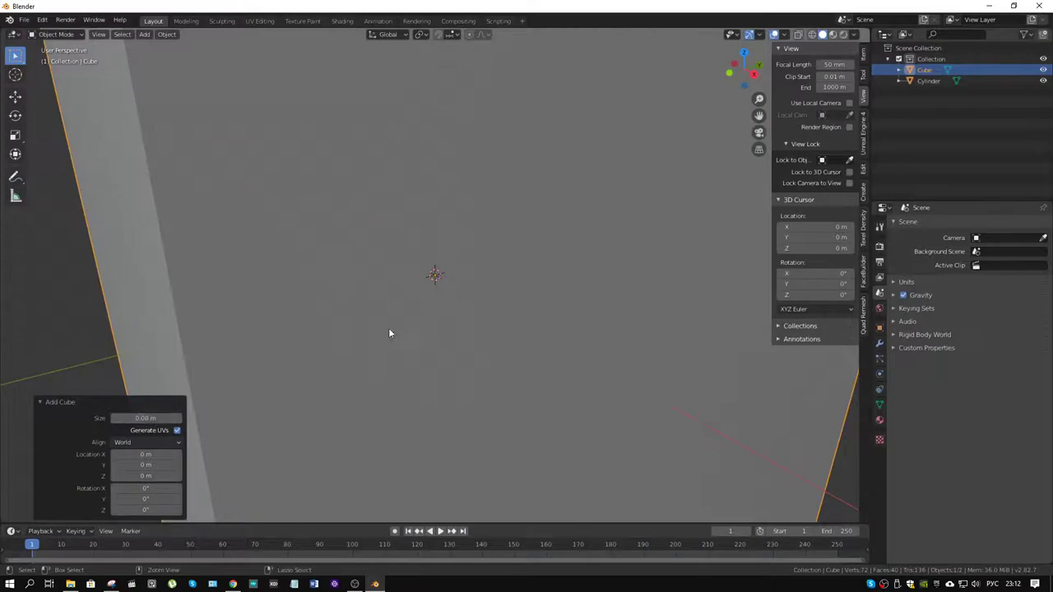
Scale the cube's geometry down in Edit Mode until it is somewhat wider than the cylinder, and return to Object Mode.
key("ctrl+Tab")
left_click(469, 330)
key("s")
left_click(482, 308)
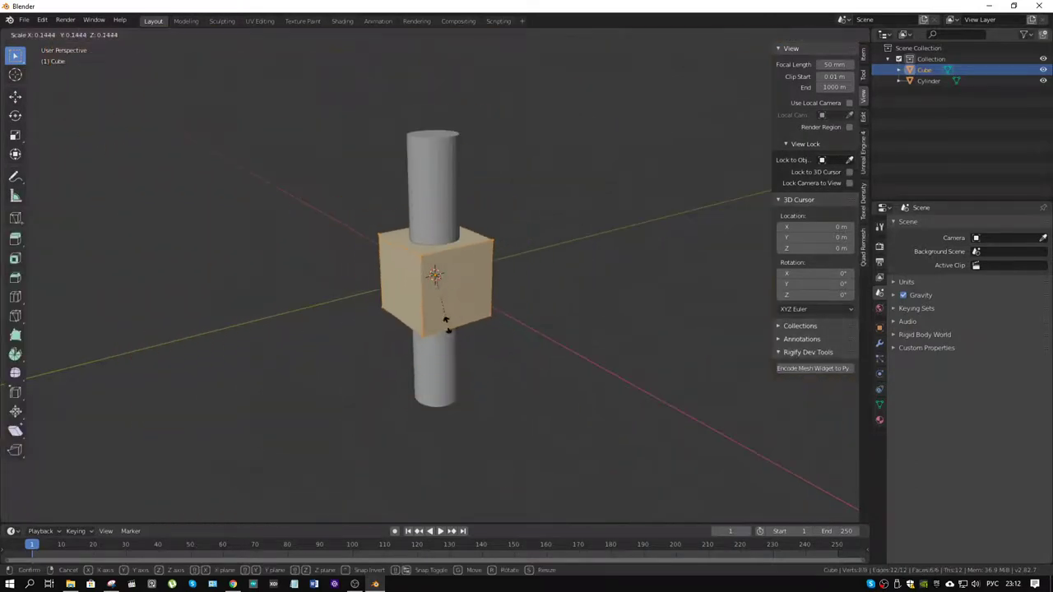
key("ctrl+Tab")
left_click(633, 280)
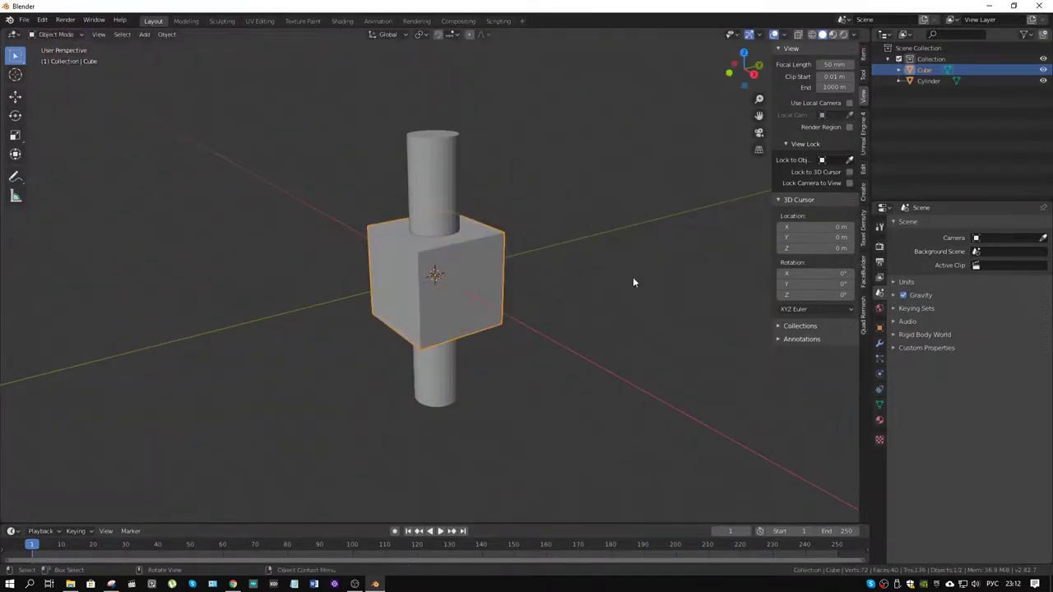
Add a Subdivision Surface modifier to the cube with viewport subdivisions set to 2.
left_click(879, 343)
left_click(940, 227)
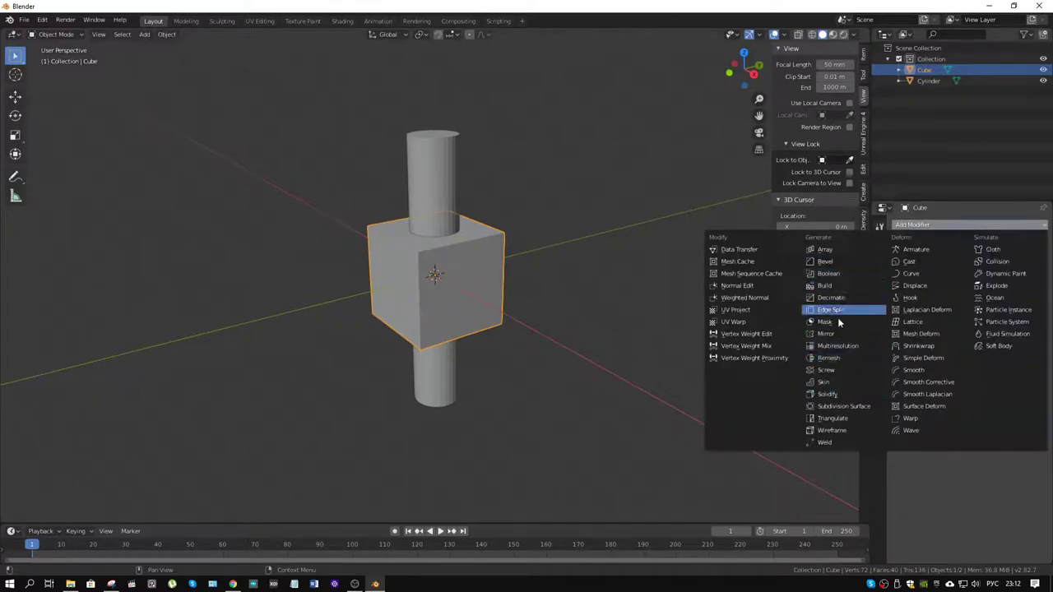
left_click(832, 406)
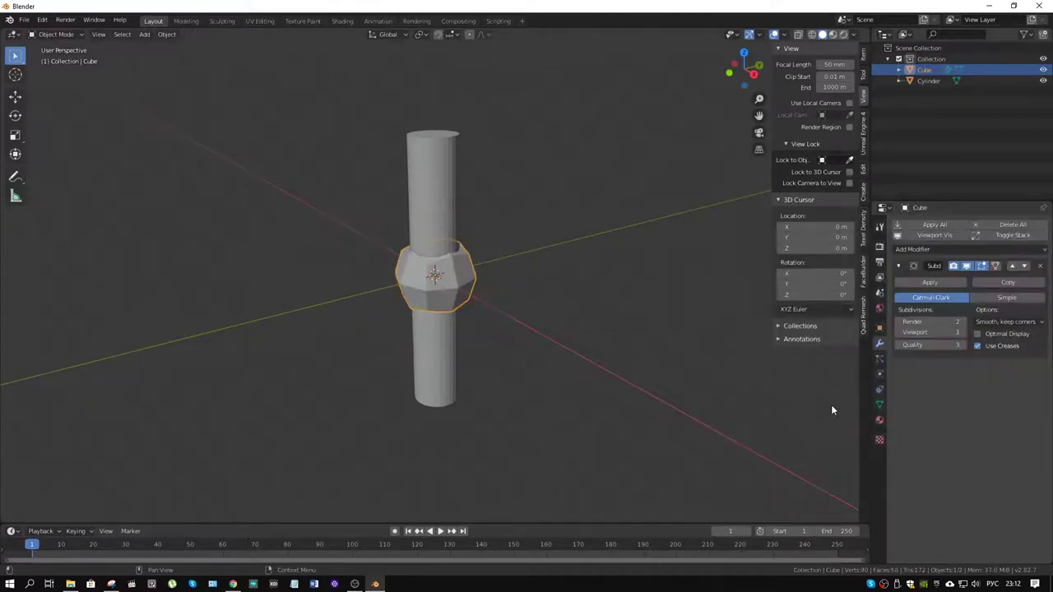
left_click(965, 333)
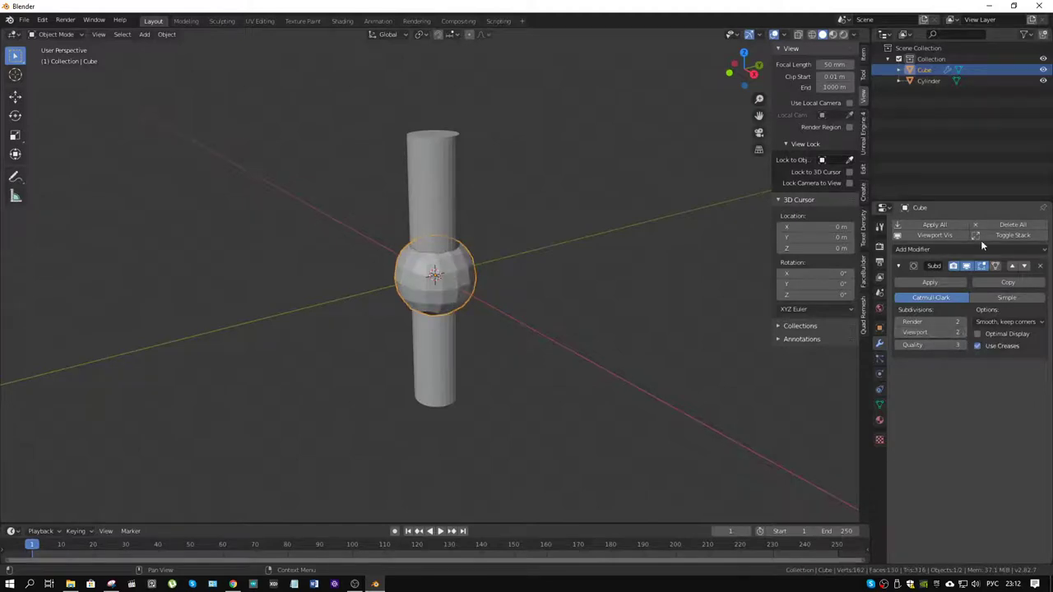
Add a Cast modifier of type Sphere with factor 1.00 to the cube, and apply both modifiers.
left_click(1029, 250)
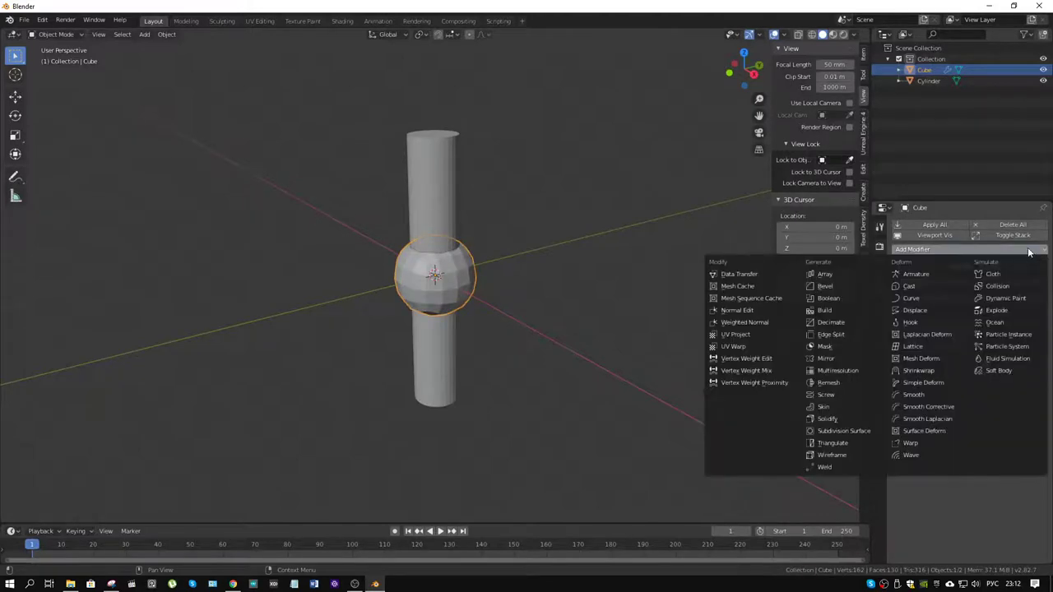
left_click(932, 286)
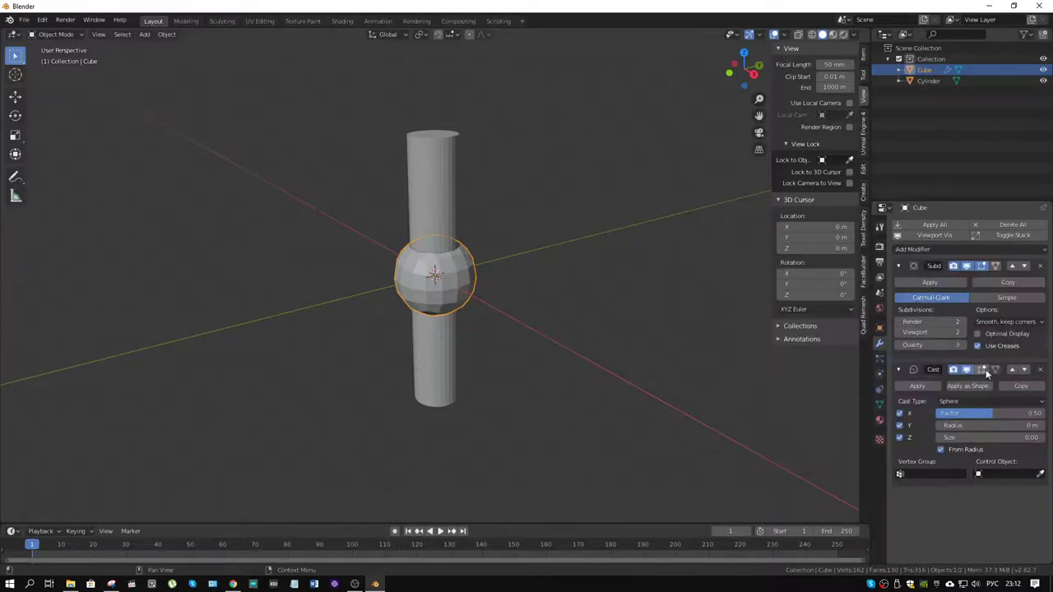
left_click_drag(1008, 414, 1002, 413)
middle_click_drag(594, 311, 522, 268)
scroll(485, 257, "up", 4)
scroll(521, 268, "down", 3)
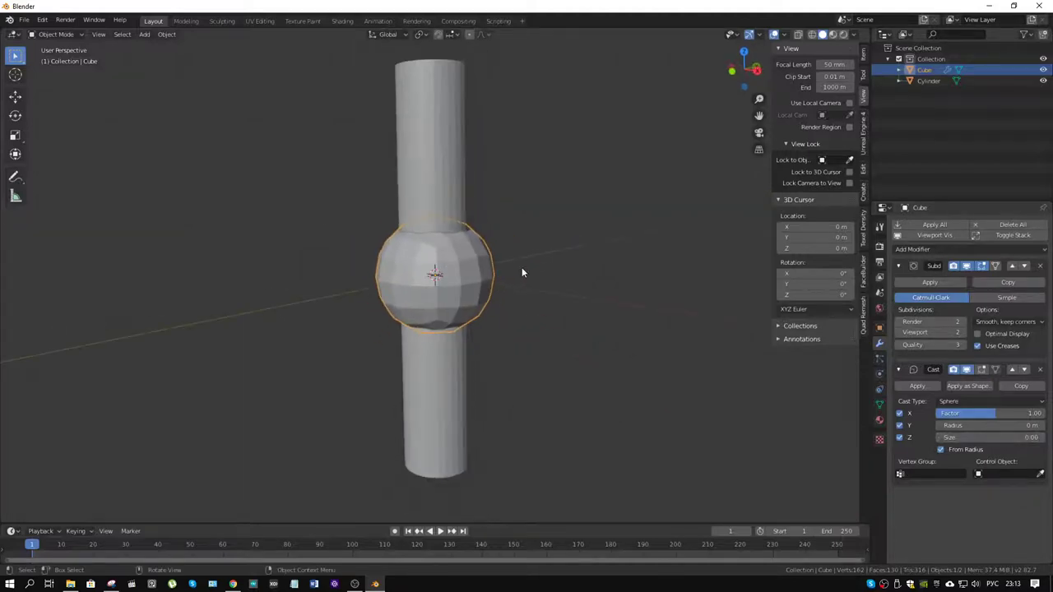
left_click(935, 282)
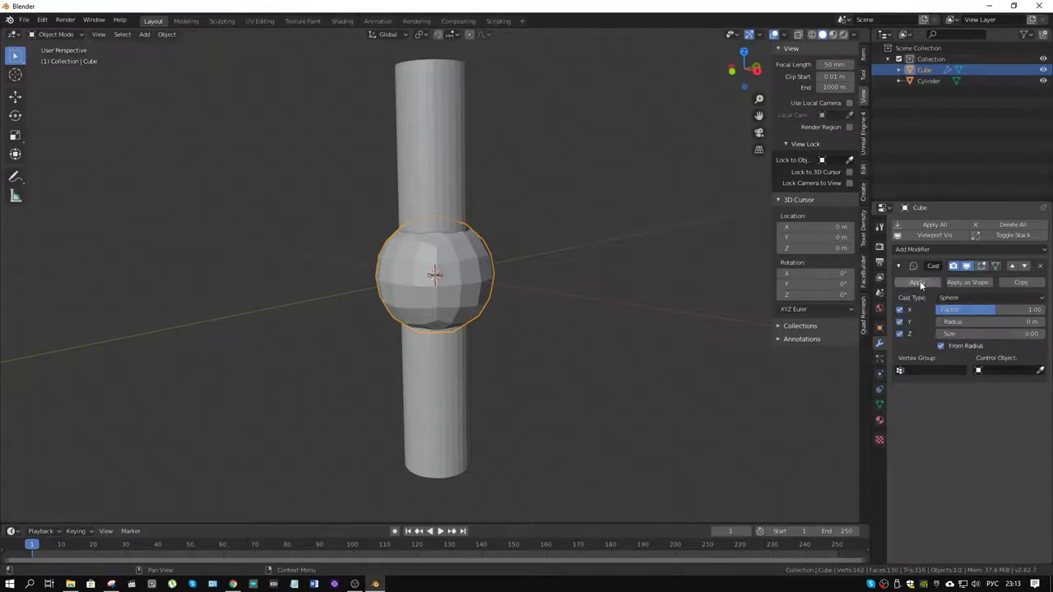
left_click(922, 284)
Scale the sphere's geometry by 0.588 in Edit Mode to match the cylinder's diameter.
key("Tab")
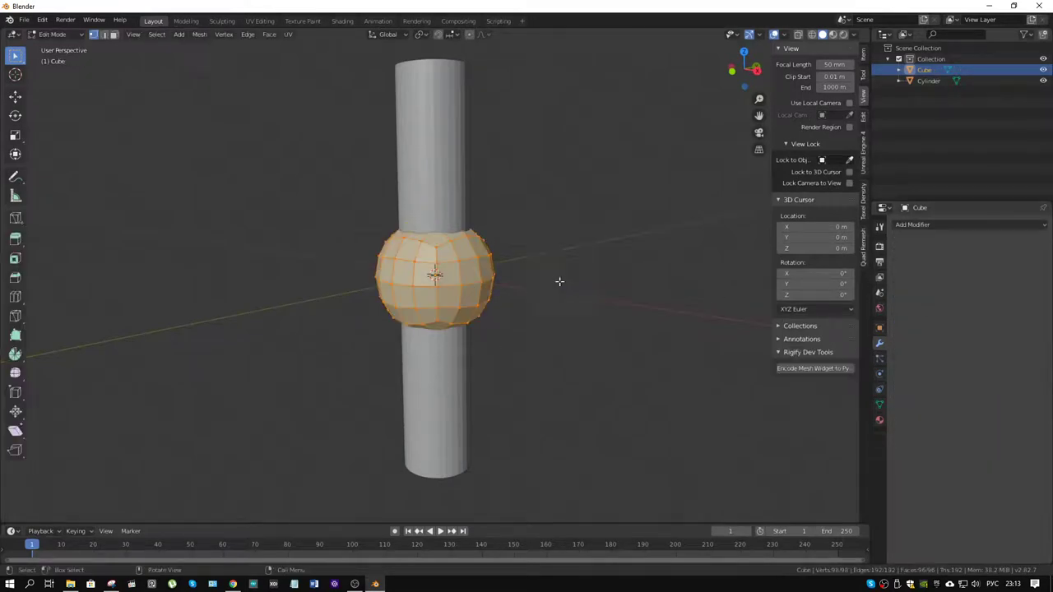
key("s")
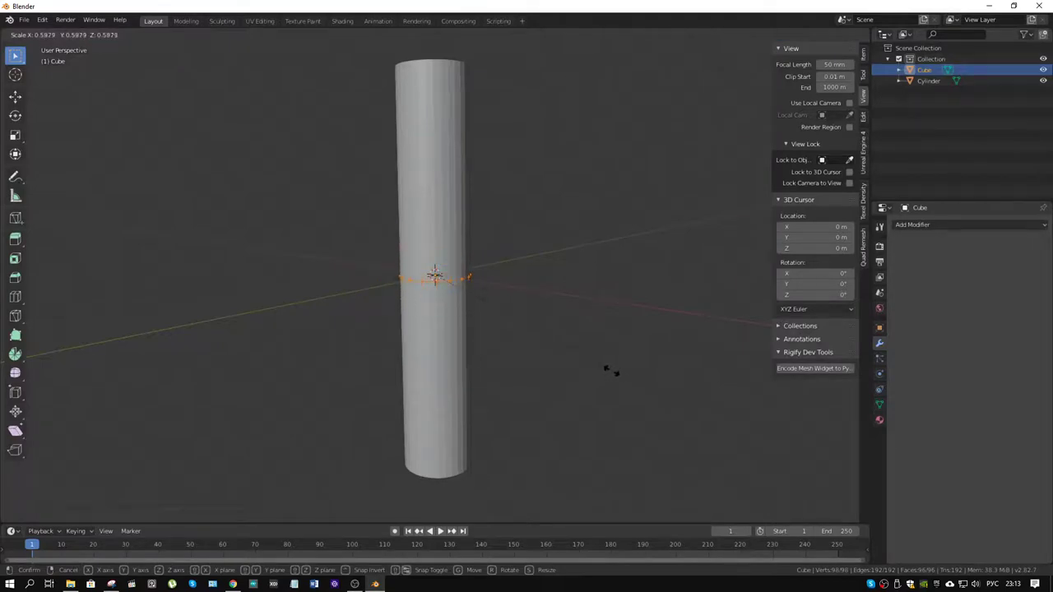
left_click(612, 372)
scroll(491, 265, "up", 6)
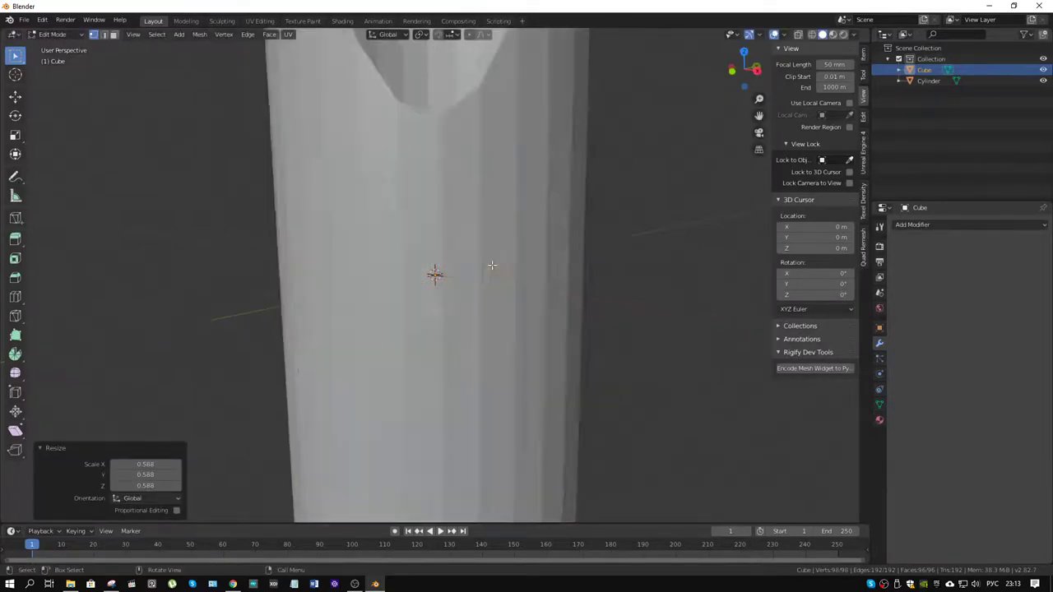
scroll(492, 265, "down", 6)
middle_click_drag(537, 308, 524, 235)
In front X-ray view, enable vertex snapping and move the sphere 0.0165 m down along Z to the cylinder's bottom end.
key("KP_1")
key("alt+z")
scroll(491, 306, "up", 3)
scroll(492, 306, "down", 2)
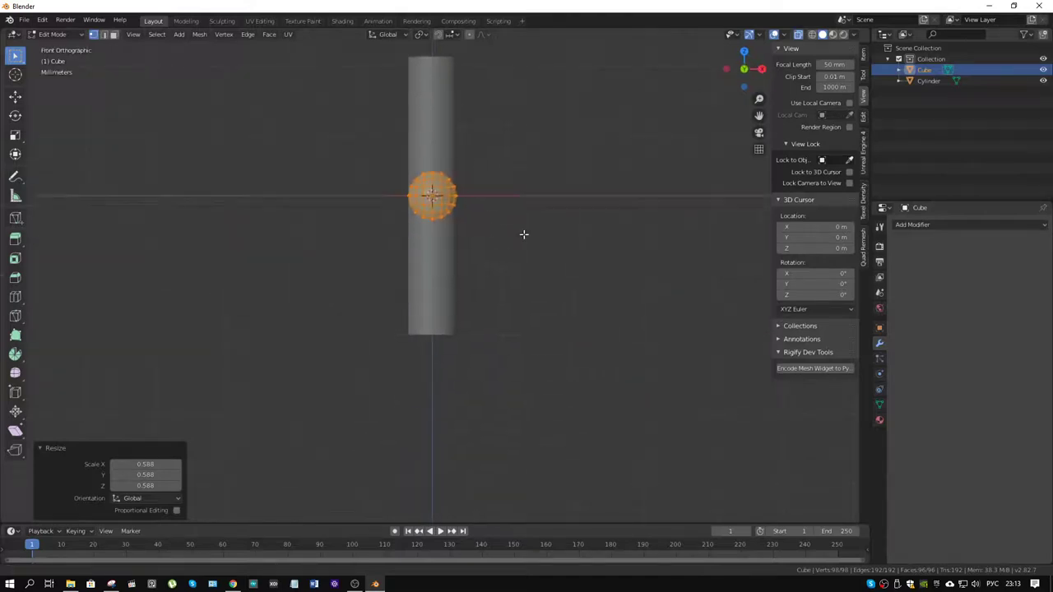
scroll(509, 264, "up", 3)
left_click(438, 35)
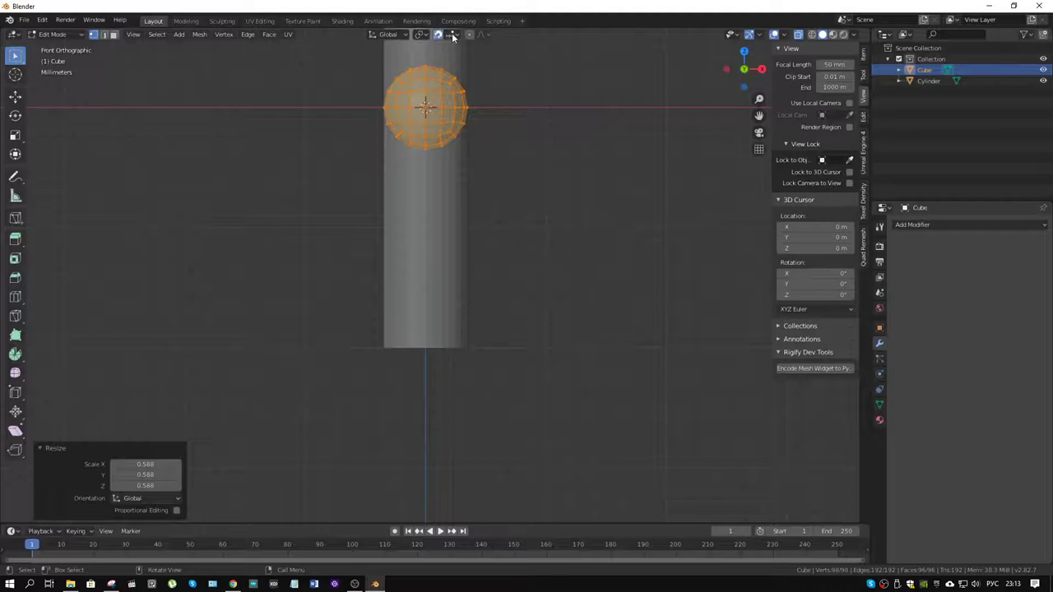
left_click(450, 33)
left_click(447, 73)
key("g")
key("z")
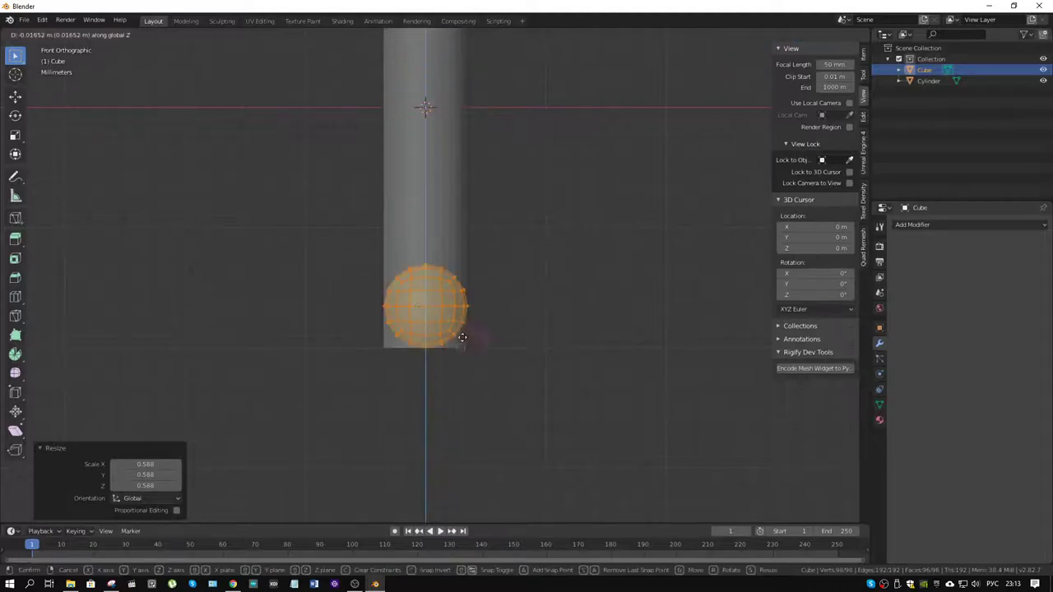
left_click(462, 345)
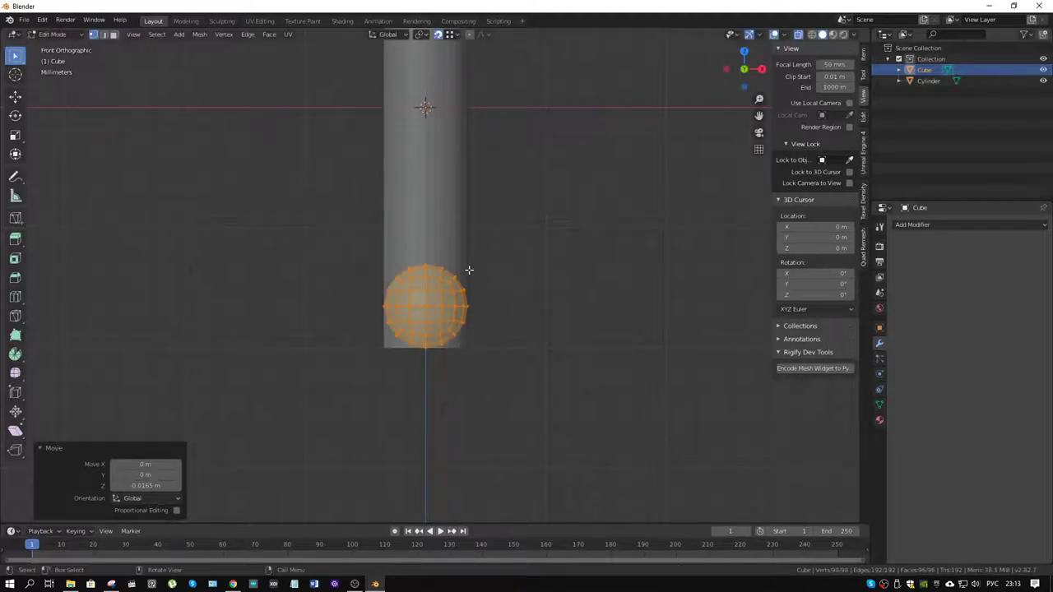
Delete the faces of the sphere's upper half.
left_click_drag(507, 227, 334, 305)
key("x")
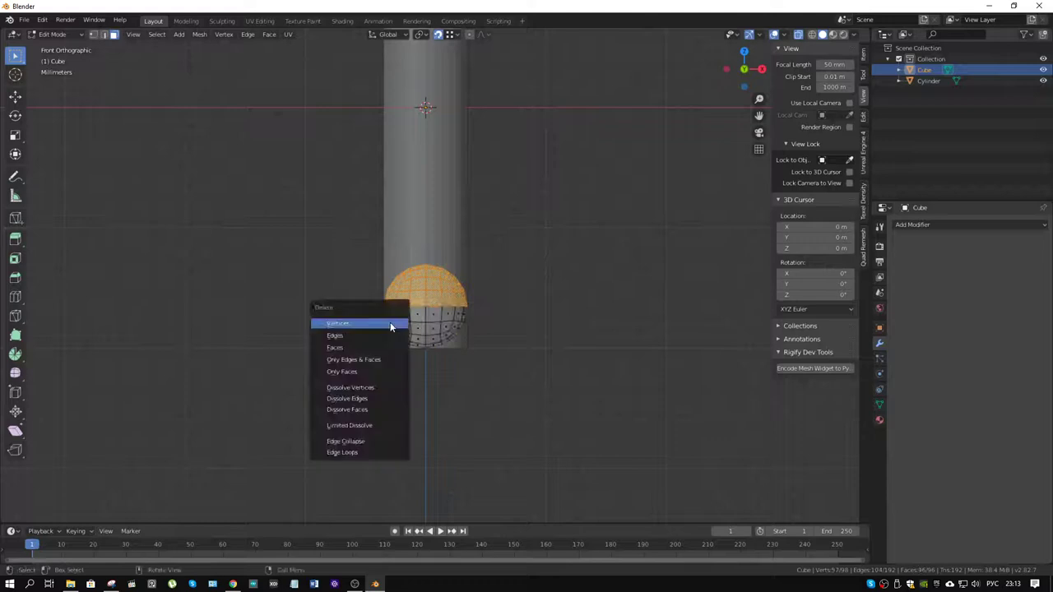
left_click(357, 348)
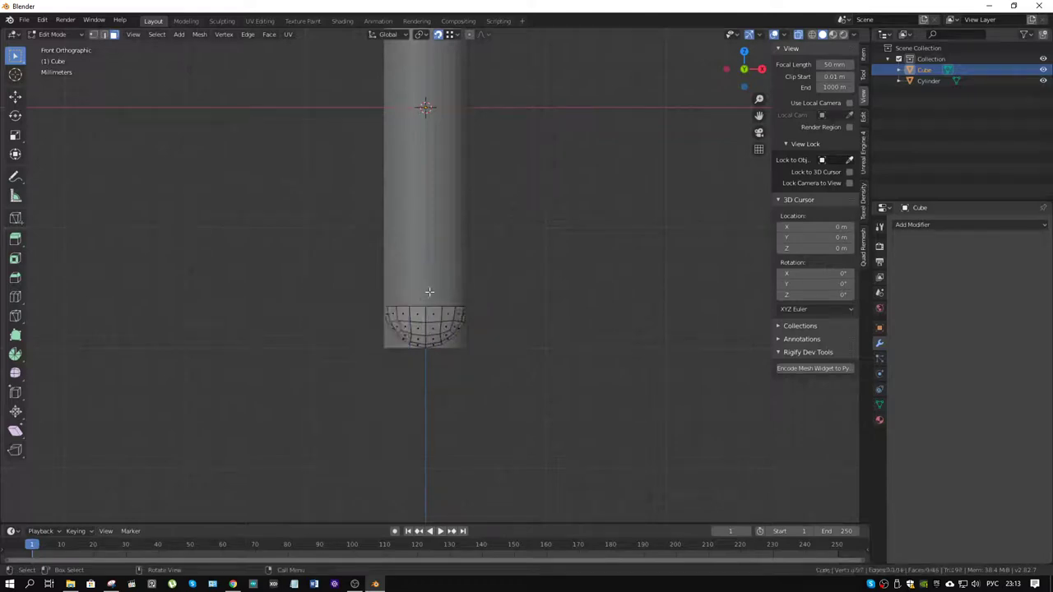
Extrude the hemisphere's open edge loop 0.0365 m up along Z to the cylinder's top.
key("2")
left_click(429, 307, "alt")
scroll(429, 306, "down", 3)
middle_click_drag(453, 275, 507, 390, "shift")
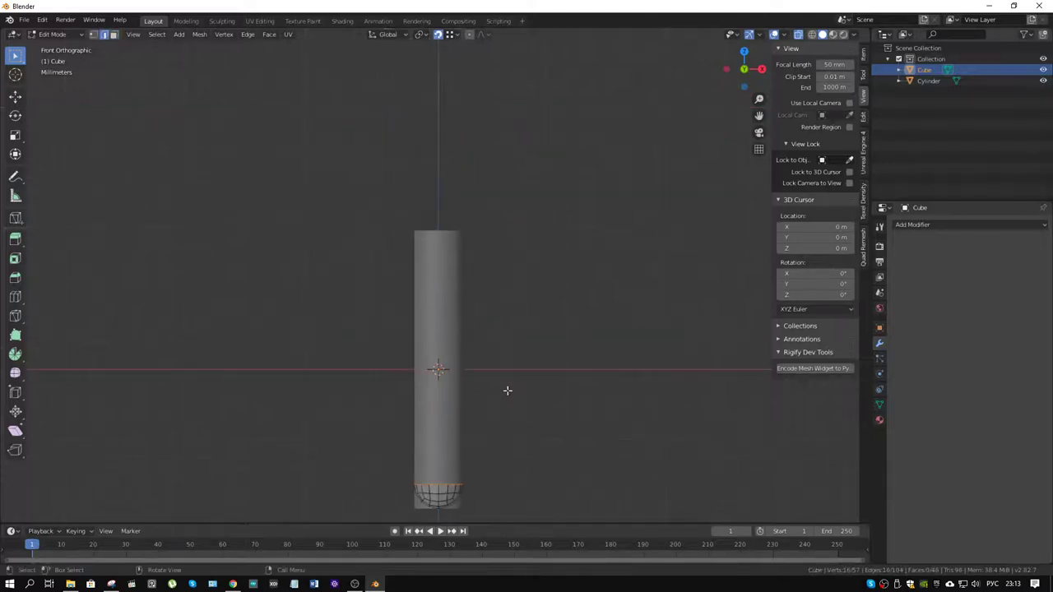
key("e")
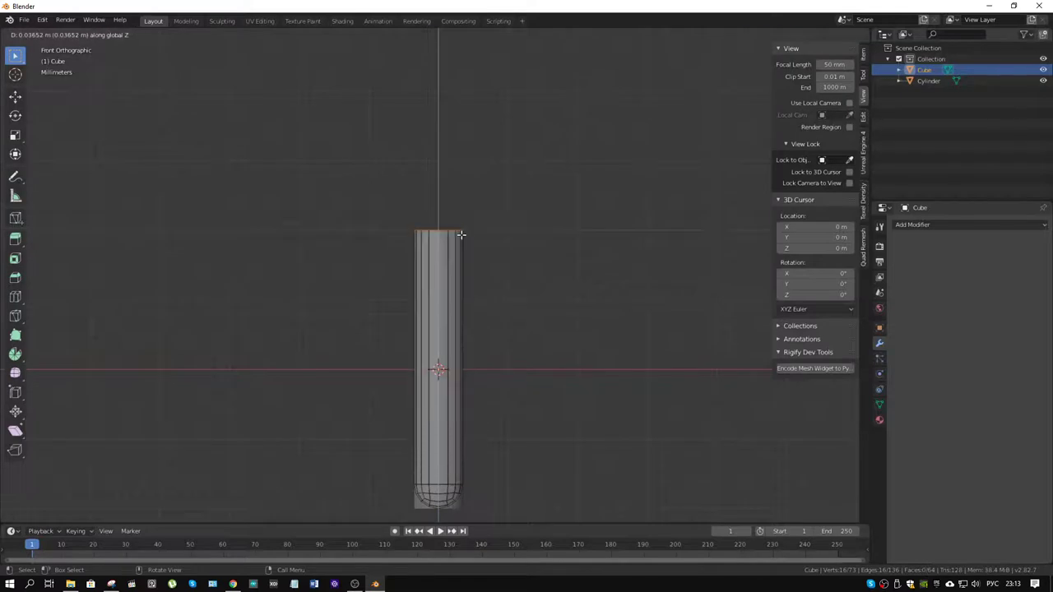
left_click(462, 235)
Lower the tube's top edge loop by 0.000728 m along Z.
scroll(497, 271, "up", 4)
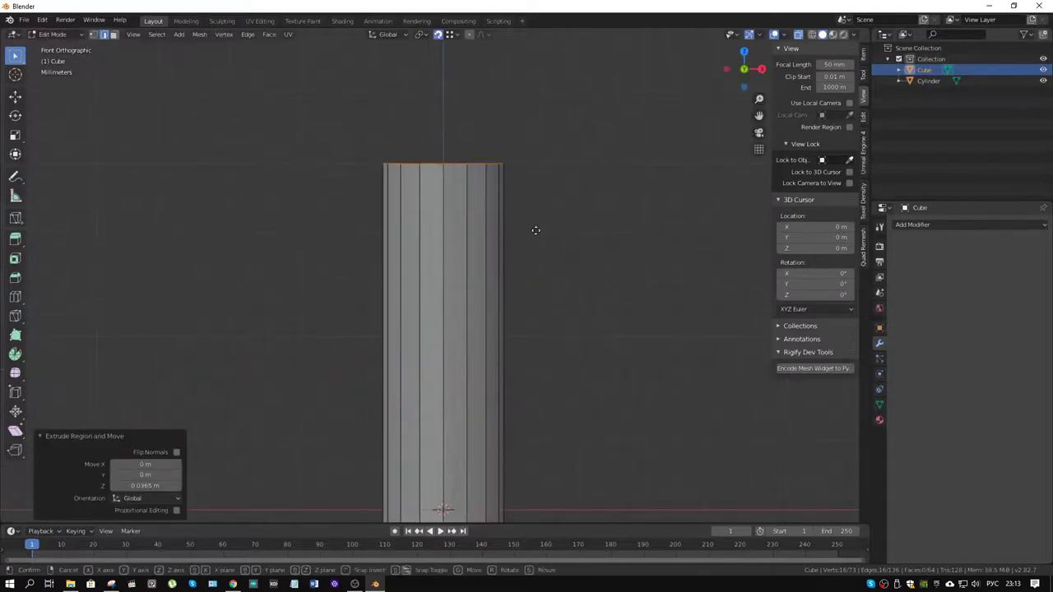
key("e")
left_click(534, 242)
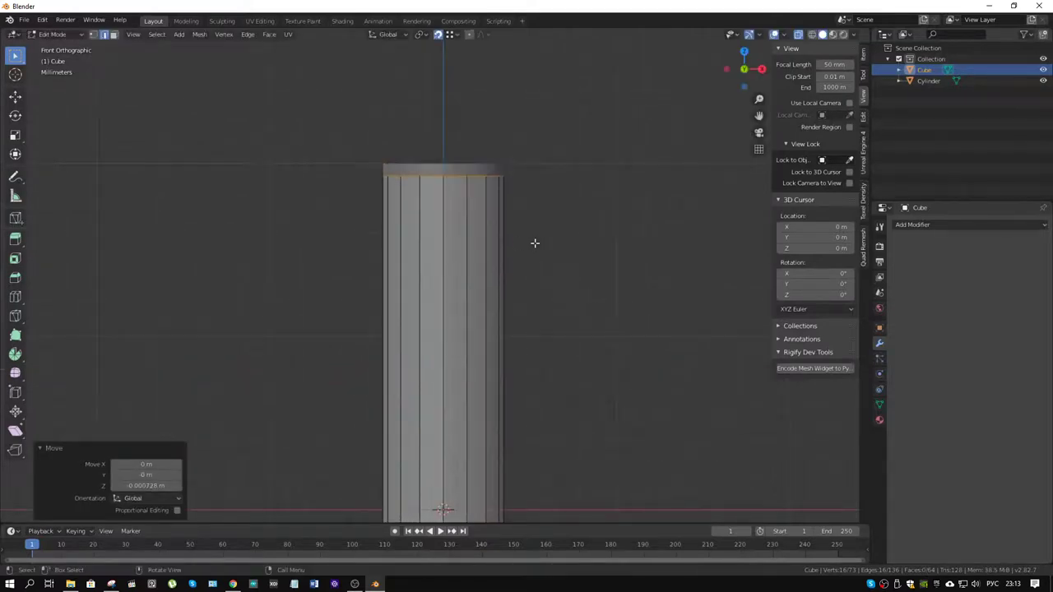
Extrude the top edge loop 0.000728 m up to the cylinder's top and scale it by 1.359 into a flared rim.
key("e")
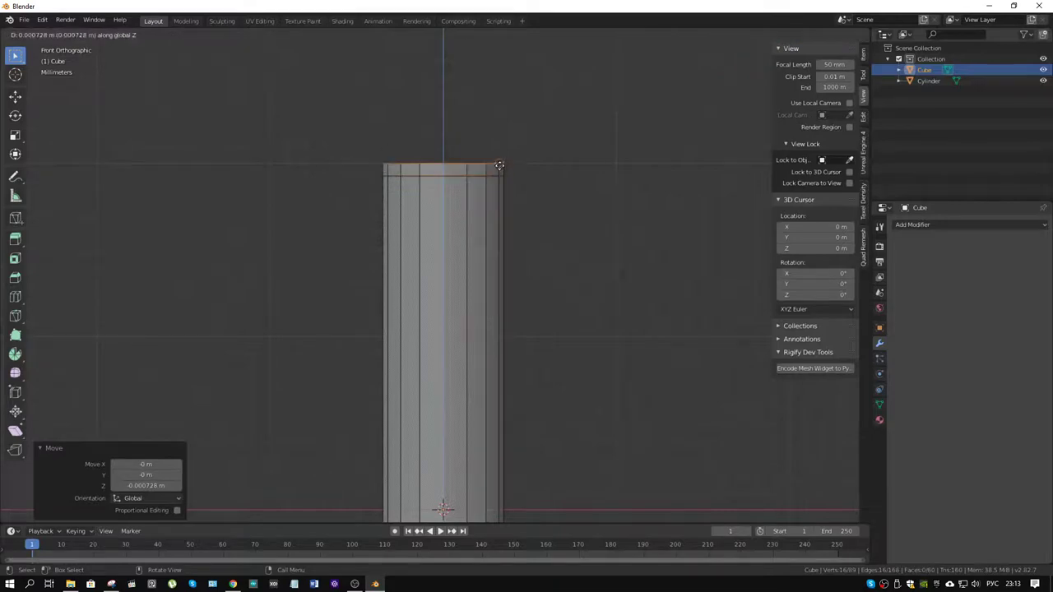
left_click(544, 200)
key("s")
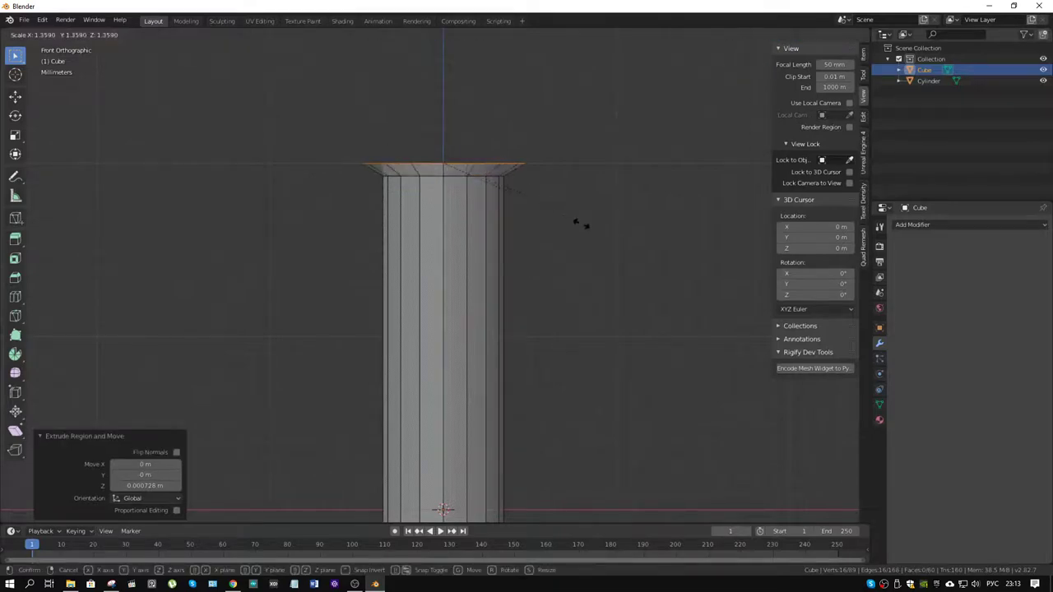
left_click(576, 222)
Add a centred loop cut across the flared rim and scale it by 0.951 to curve the flare.
key("ctrl+r")
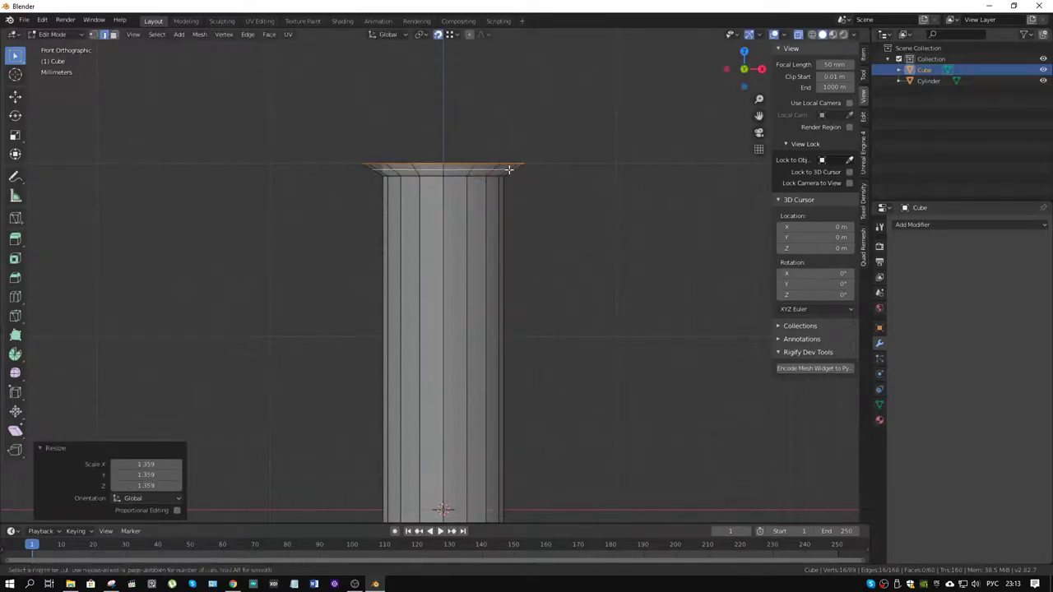
left_click(508, 168)
right_click(508, 169)
scroll(508, 169, "up", 3)
key("s")
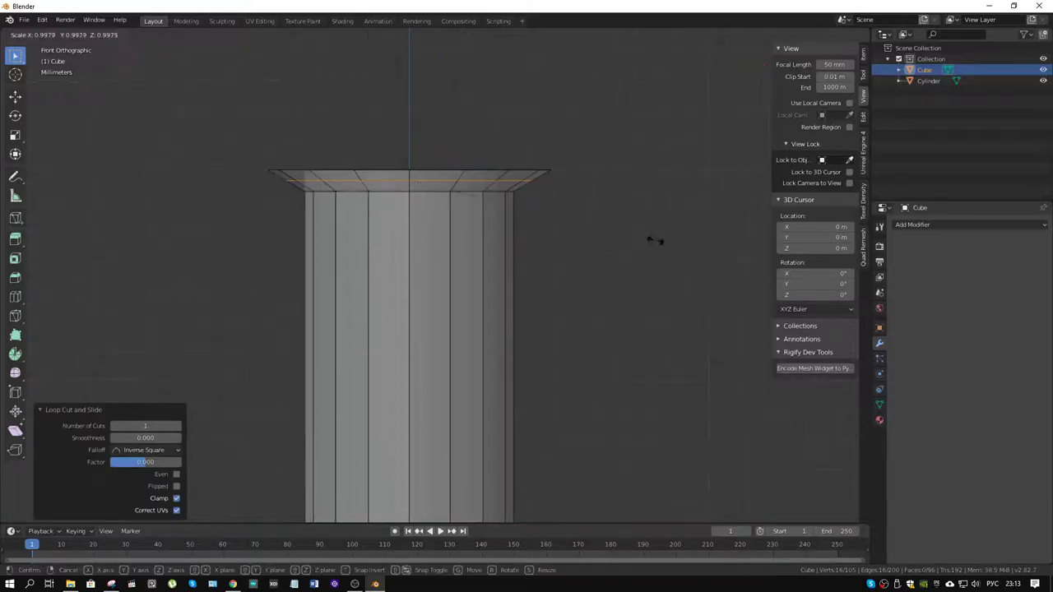
left_click(641, 232)
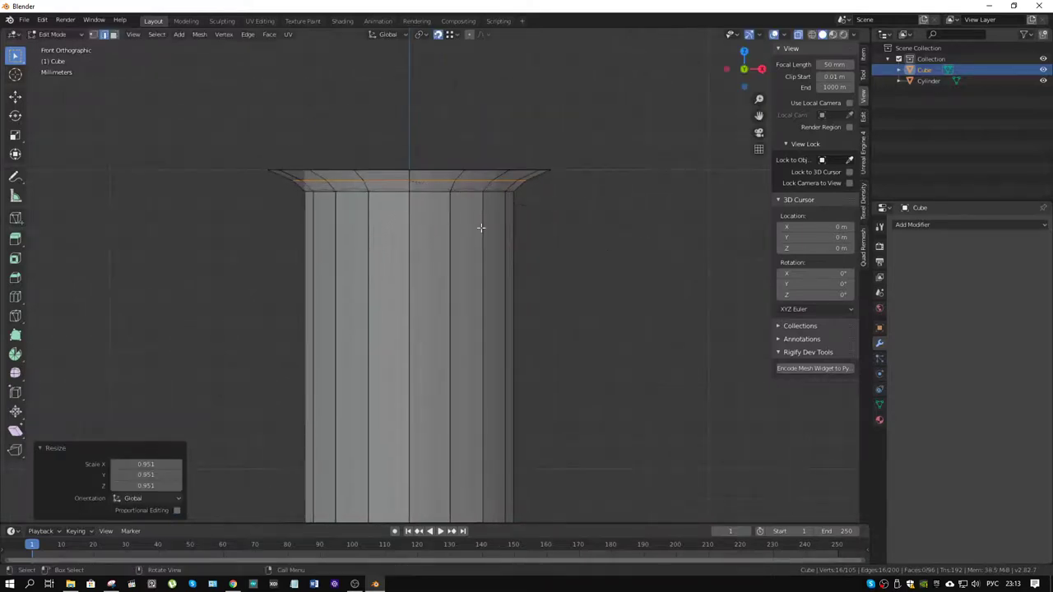
Add one loop cut just below the rim with factor -0.963 and another just above the rounded bottom with factor 0.956.
scroll(486, 284, "down", 5)
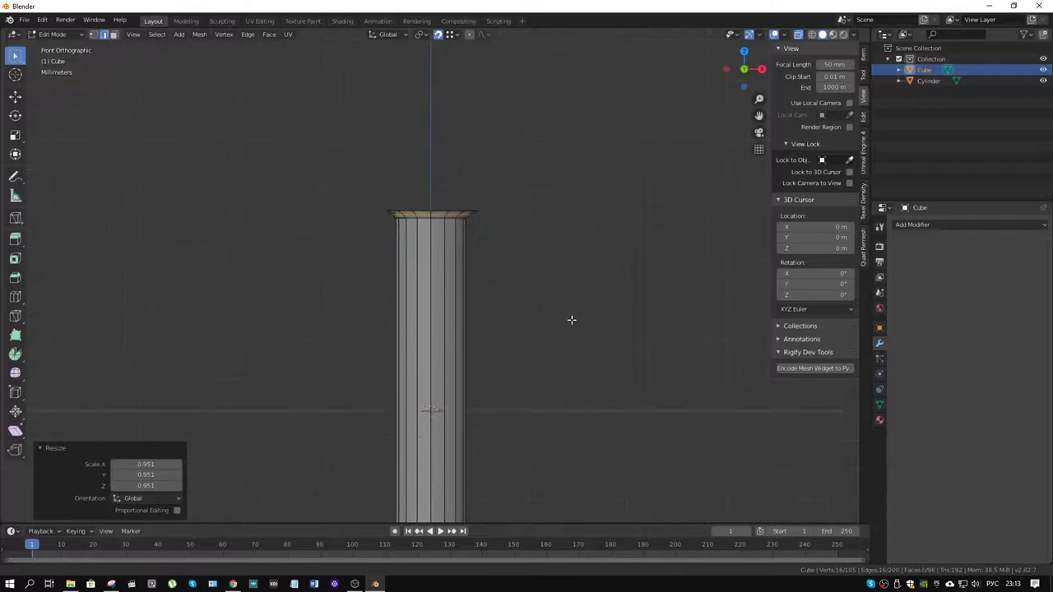
key("ctrl+r")
left_click(436, 215)
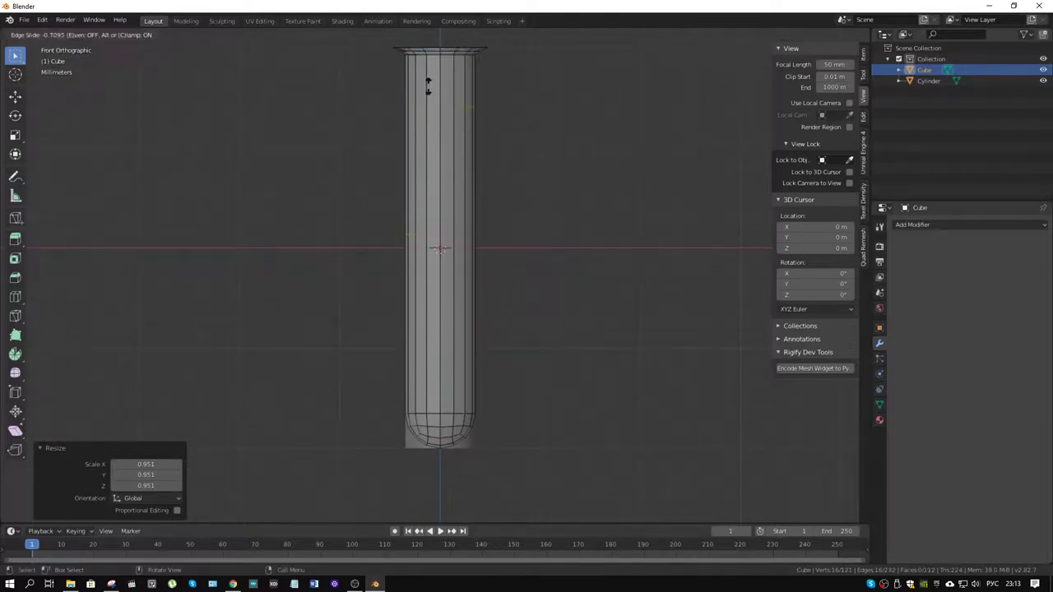
left_click(425, 39)
key("ctrl+r")
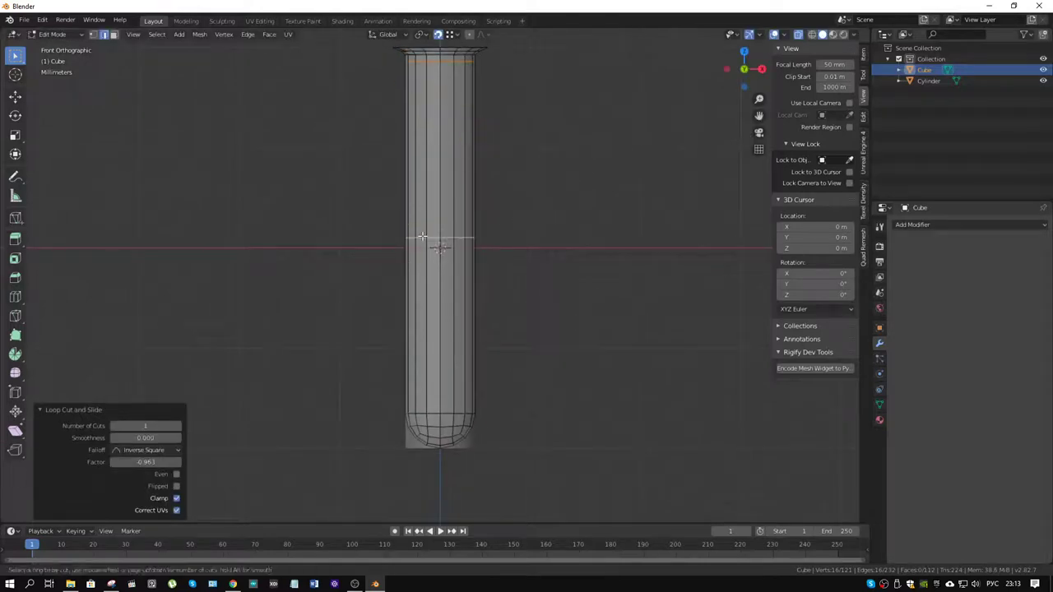
left_click(424, 315)
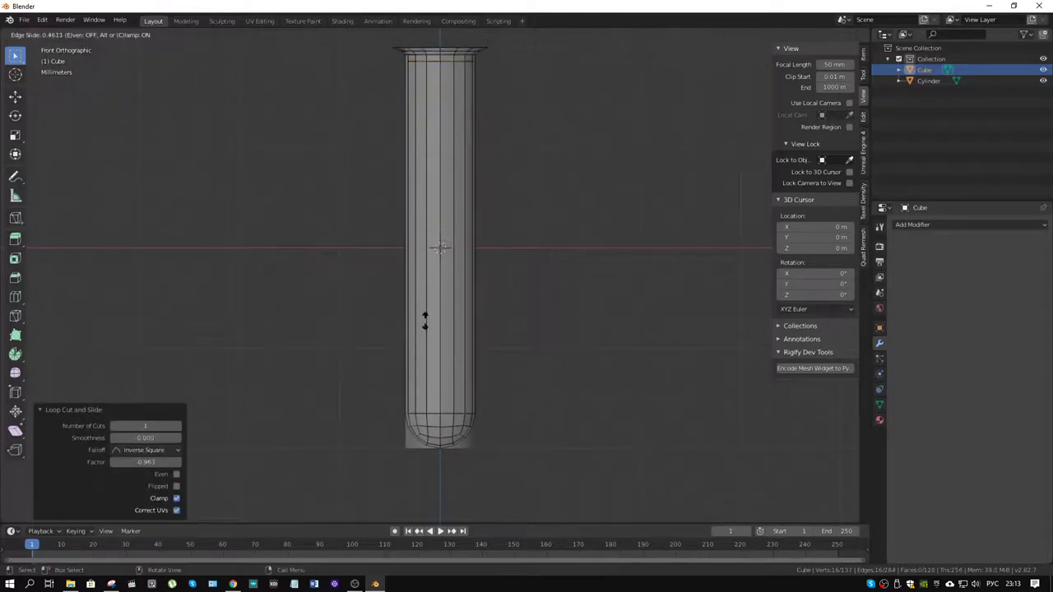
left_click(428, 405)
Add 10 evenly spaced, centred loop cuts along the tube's straight body between the rim and bottom support loops.
key("ctrl+r")
scroll(446, 220, "up", 9)
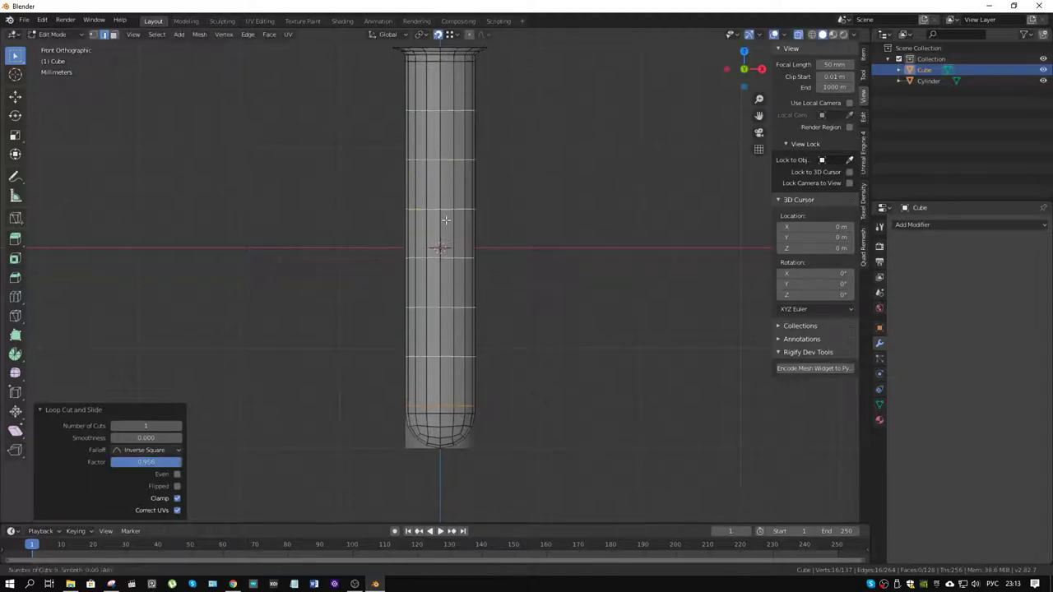
left_click(445, 220)
right_click(445, 219)
Add a Solidify modifier to the tube and, after checking the wall thickness on the browser's ГОСТ page, set Thickness to 0.0008 m.
middle_click_drag(492, 161, 544, 271)
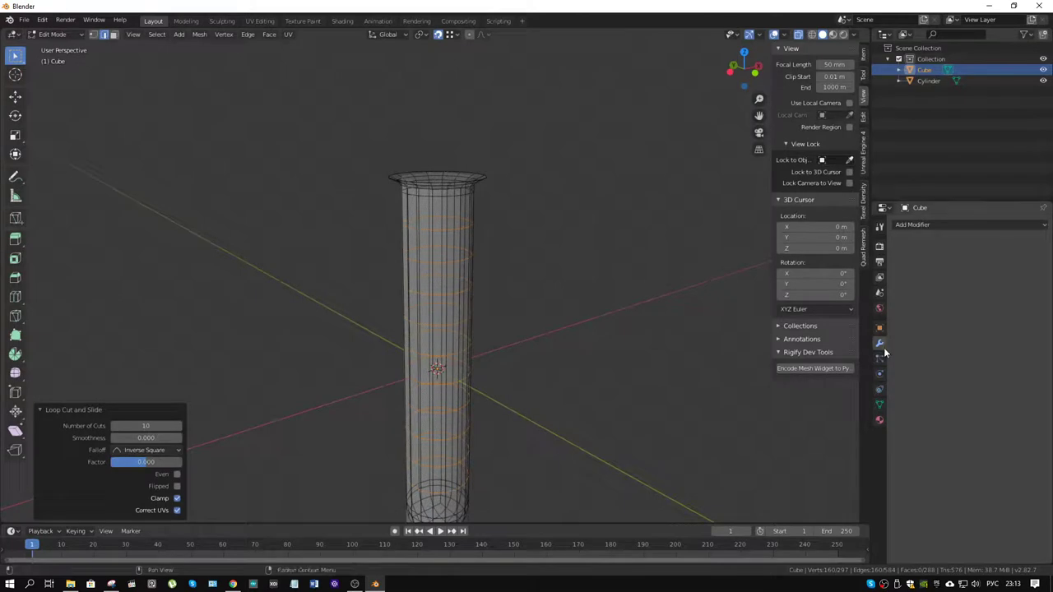
left_click(935, 224)
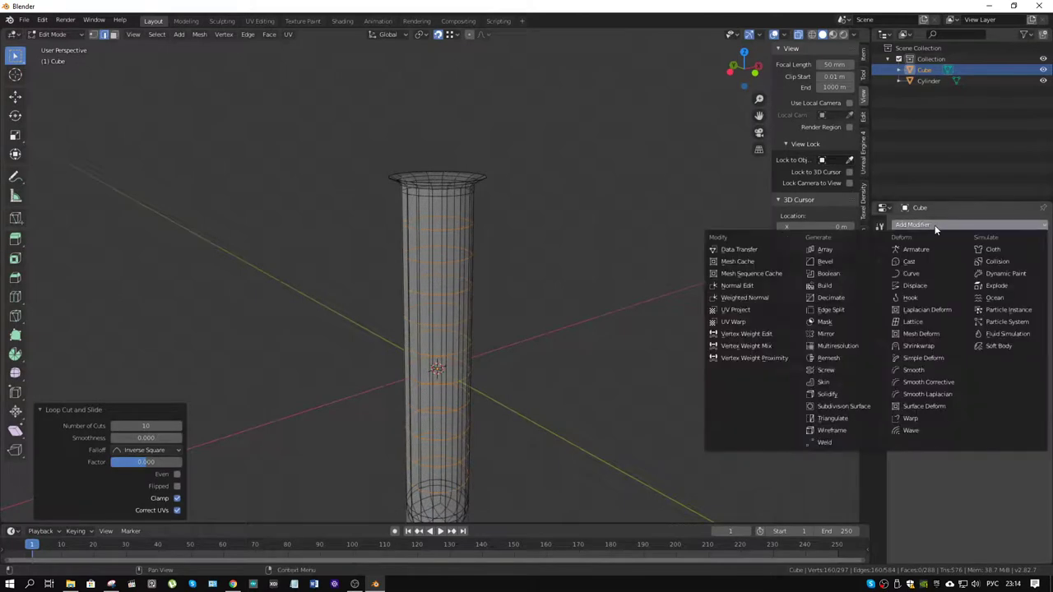
left_click(853, 395)
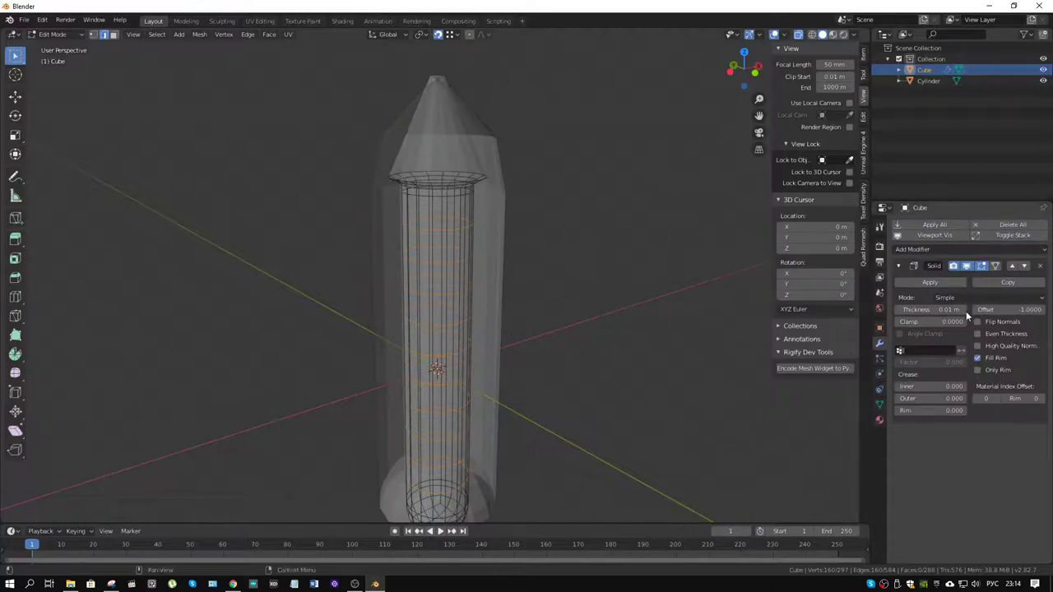
left_click(233, 584)
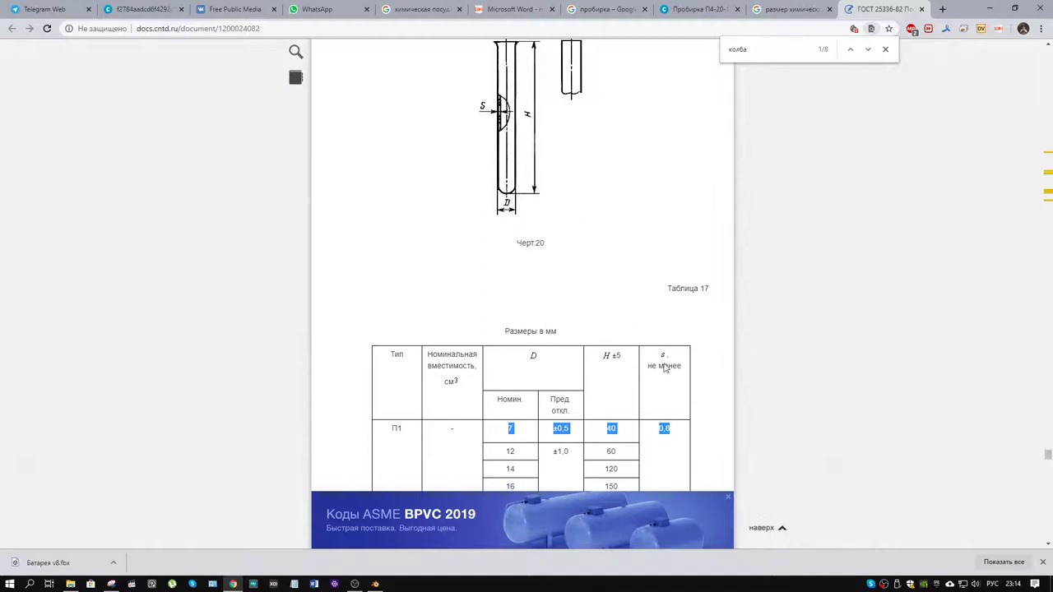
left_click(375, 584)
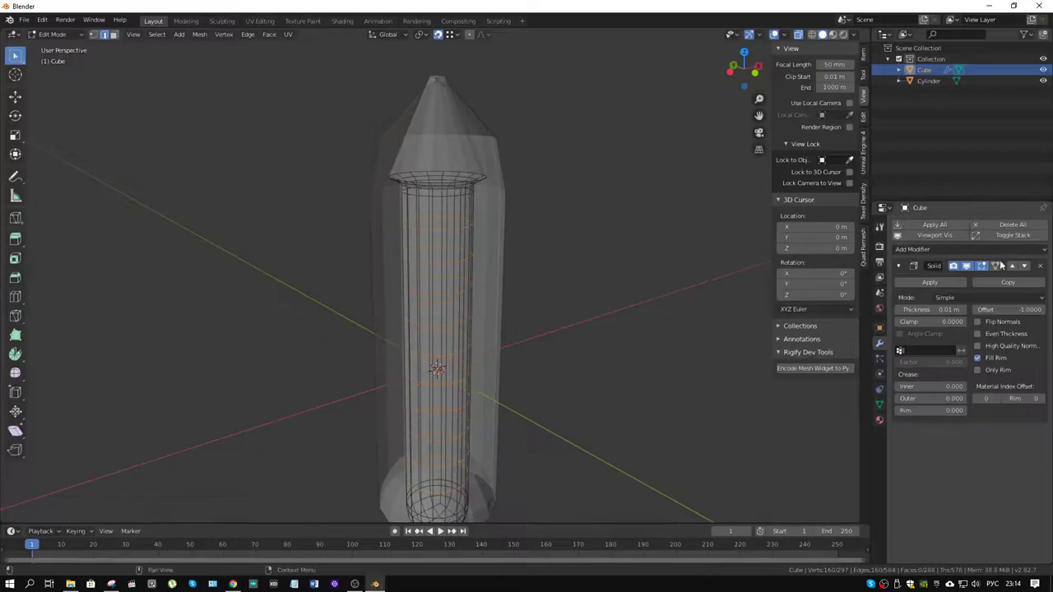
left_click(930, 309)
key("Right")
key("Left")
key("Return")
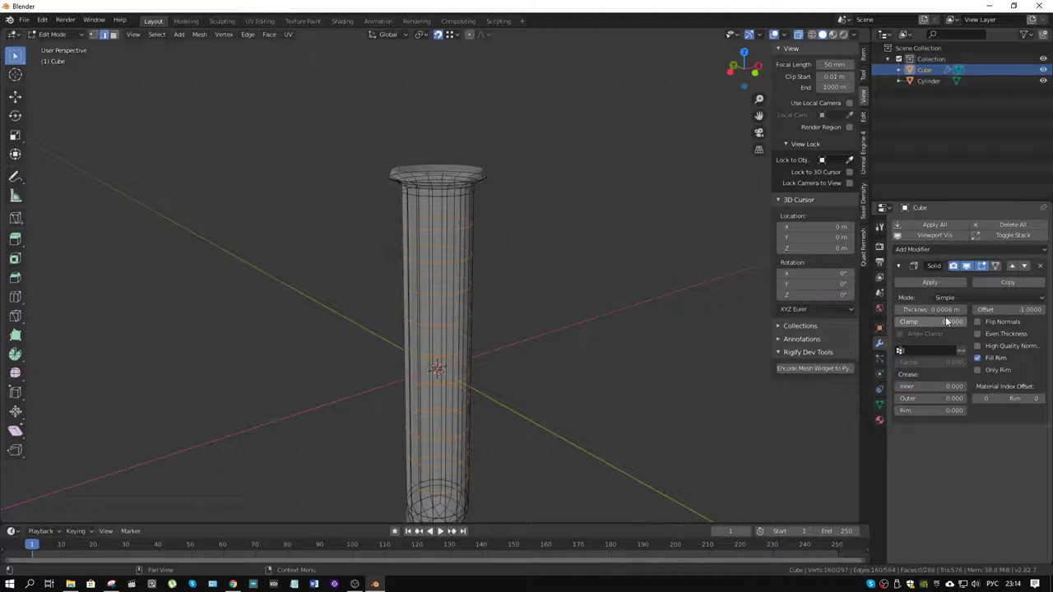
Try a Solidify thickness of 0.00008 m and inspect the rim with X-ray on and off.
left_click(945, 310)
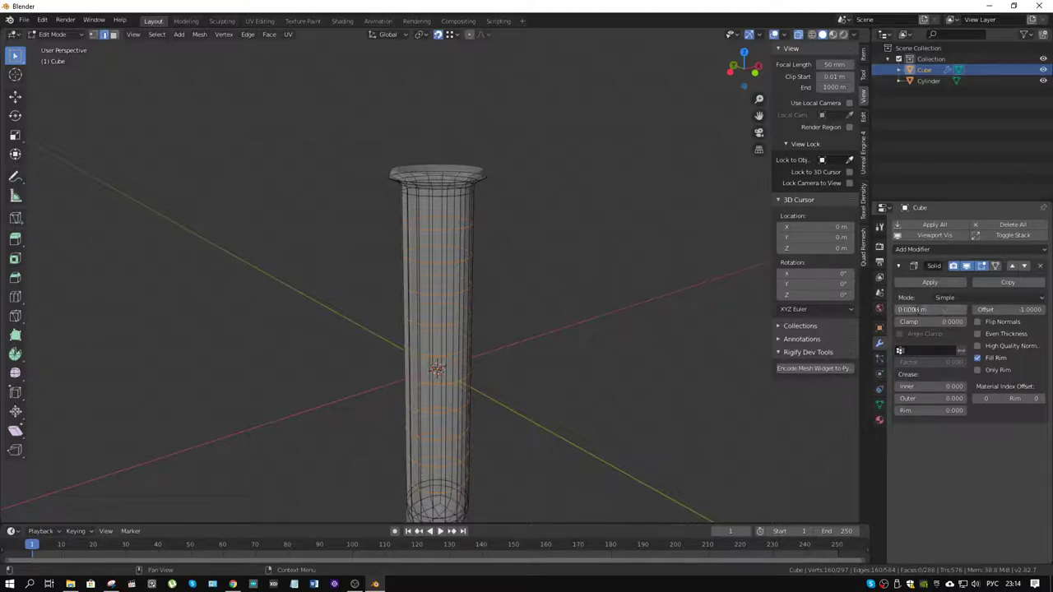
key("Return")
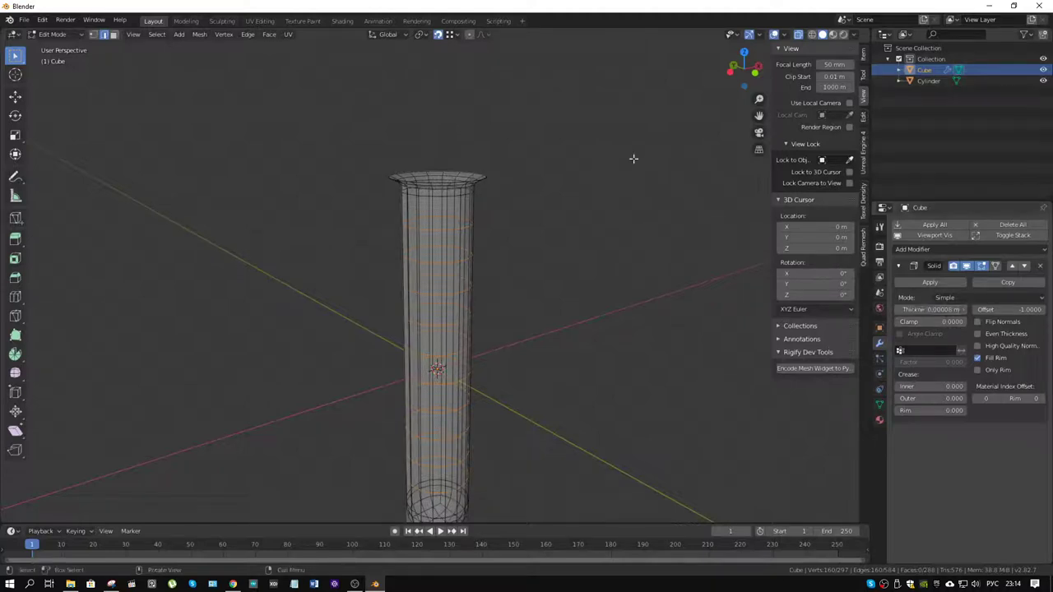
scroll(428, 156, "up", 8)
scroll(445, 169, "down", 5)
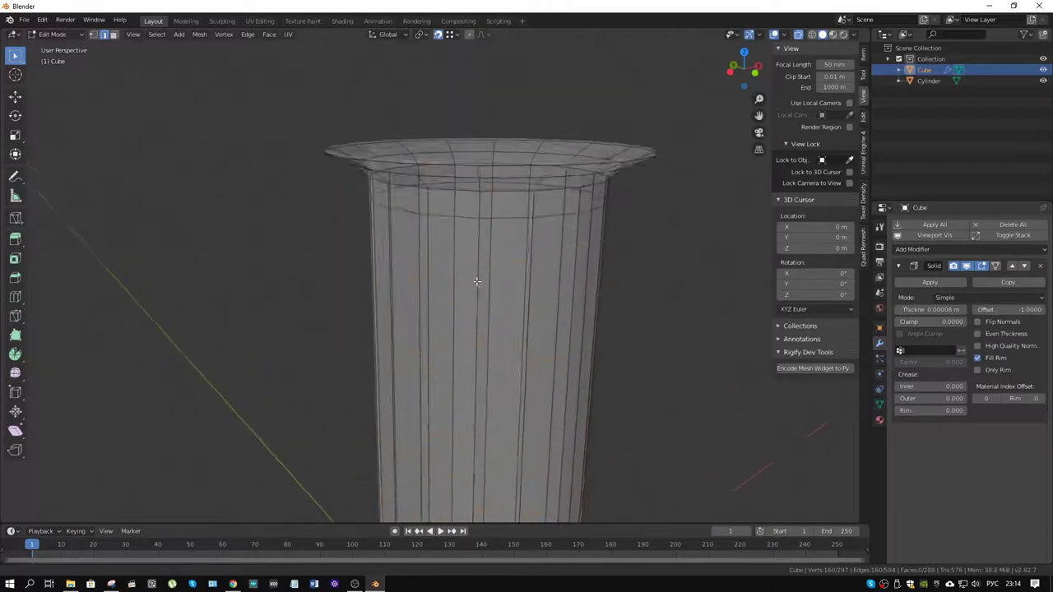
middle_click_drag(445, 169, 597, 206)
key("alt+z")
scroll(621, 192, "up", 2)
key("alt+z")
scroll(560, 236, "down", 1)
key("alt+z")
middle_click_drag(560, 236, 613, 244)
Set the tube's Solidify thickness back to 0.0008 m.
left_click(936, 310)
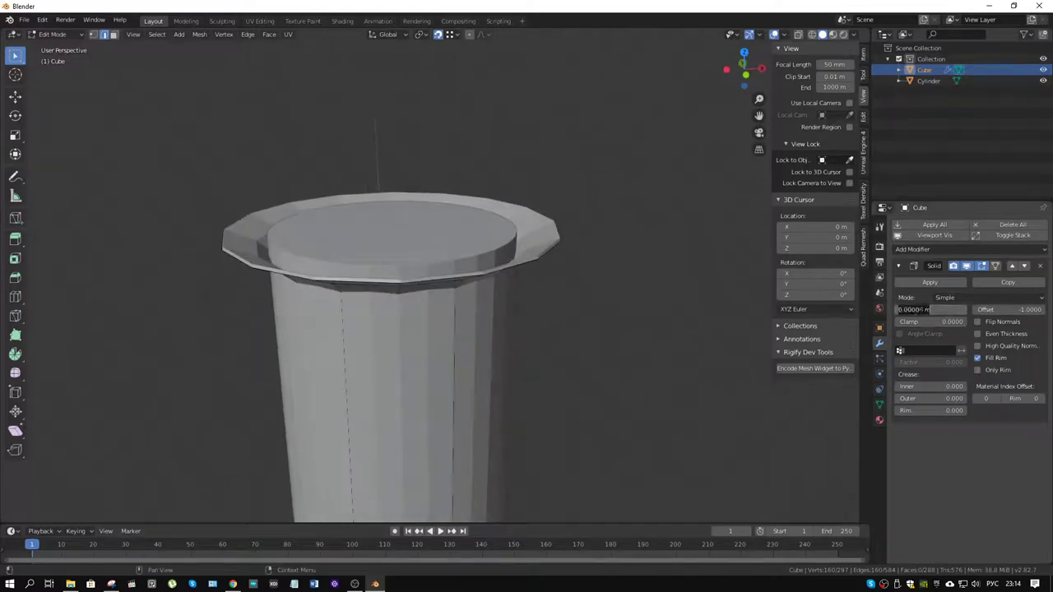
key("ctrl+a")
key("Return")
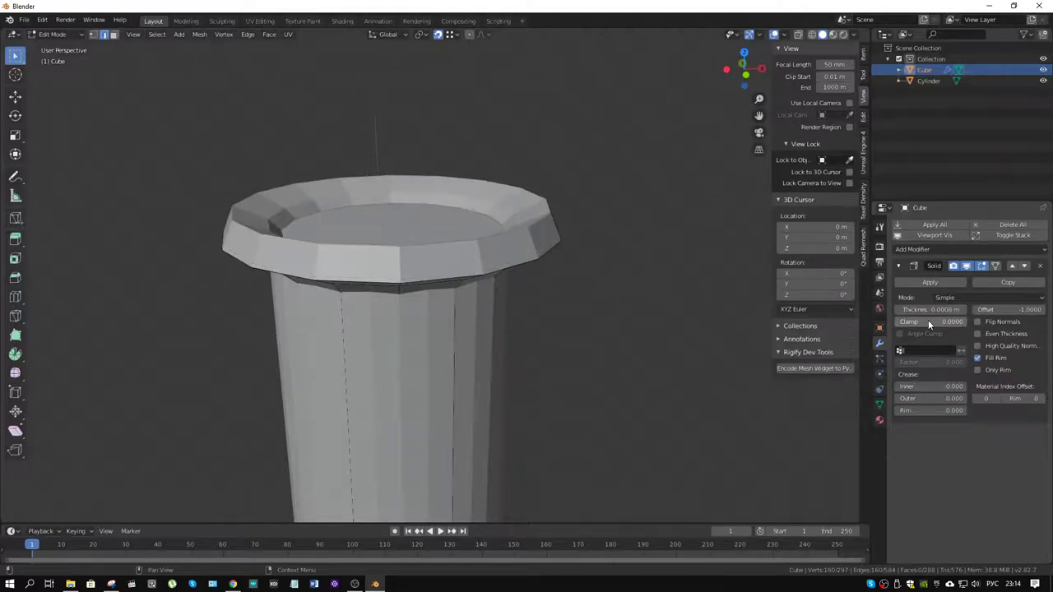
Recheck the type П1 diameters, heights and wall thicknesses in the browser's ГОСТ 25336-82 table, then return to Blender.
scroll(428, 330, "down", 5)
middle_click_drag(445, 346, 445, 247)
left_click(233, 585)
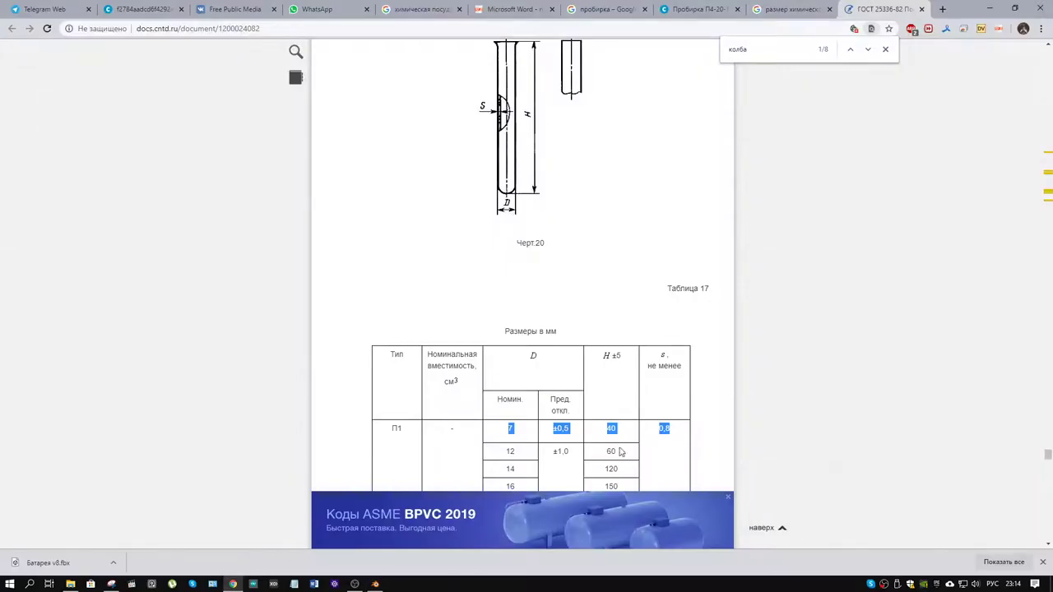
scroll(619, 453, "down", 4)
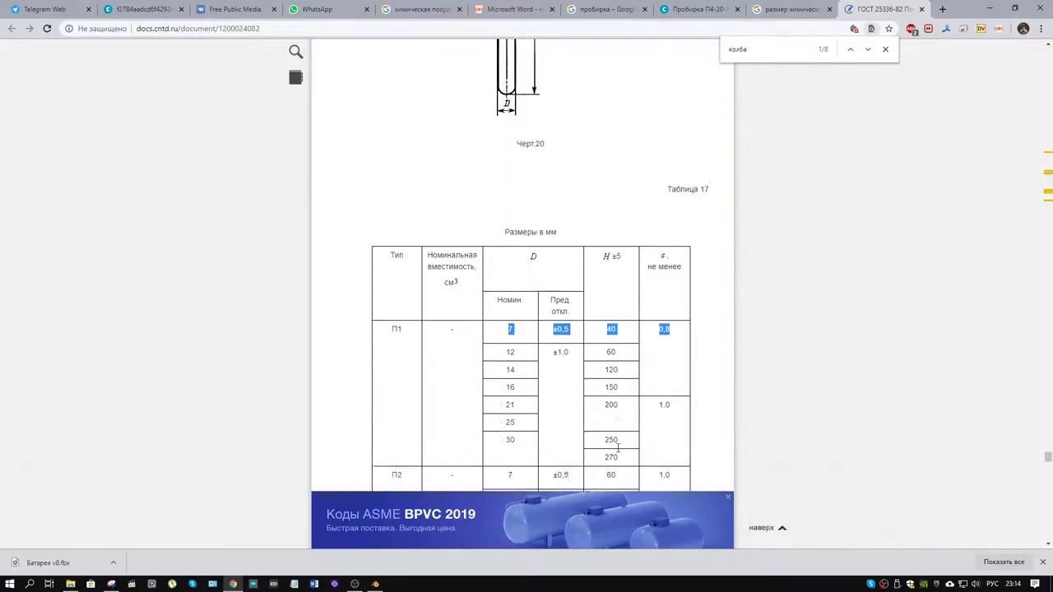
scroll(619, 453, "up", 3)
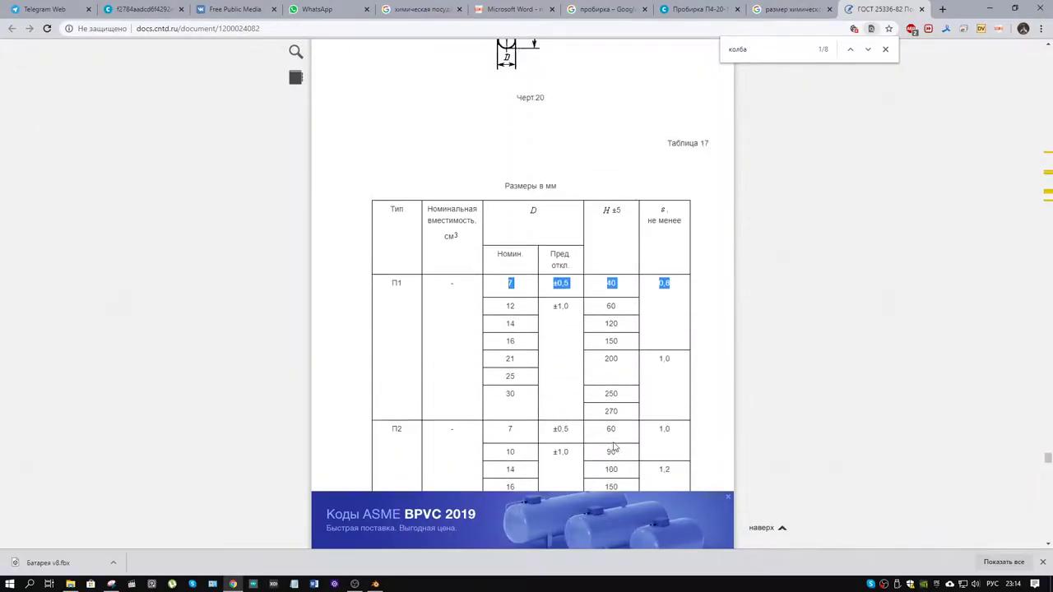
left_click(375, 584)
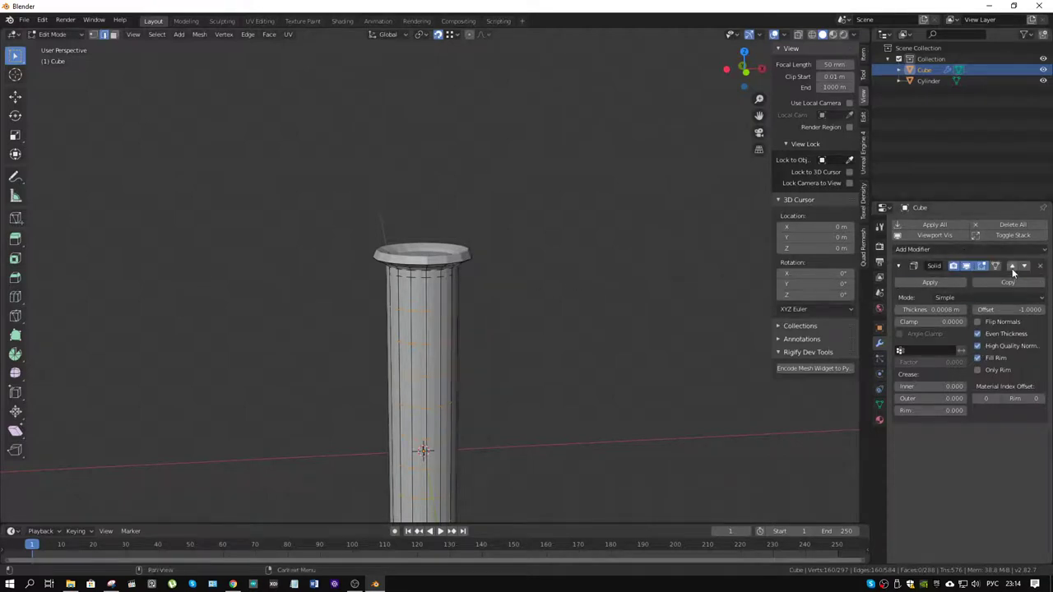
Add a Subdivision Surface modifier after Solidify and raise its viewport subdivisions to 3.
left_click(994, 251)
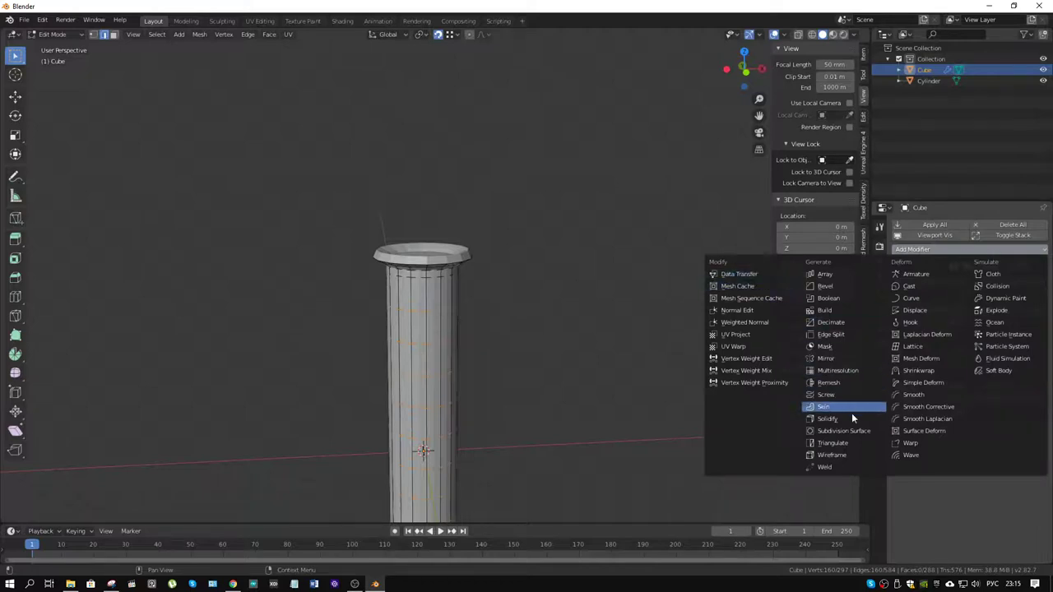
left_click(855, 434)
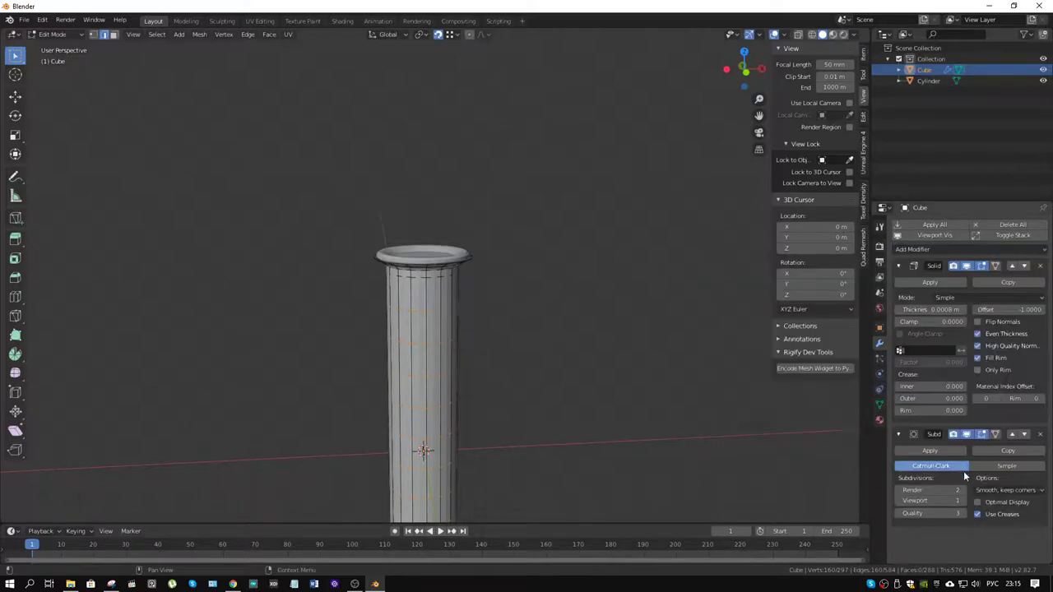
left_click(964, 500)
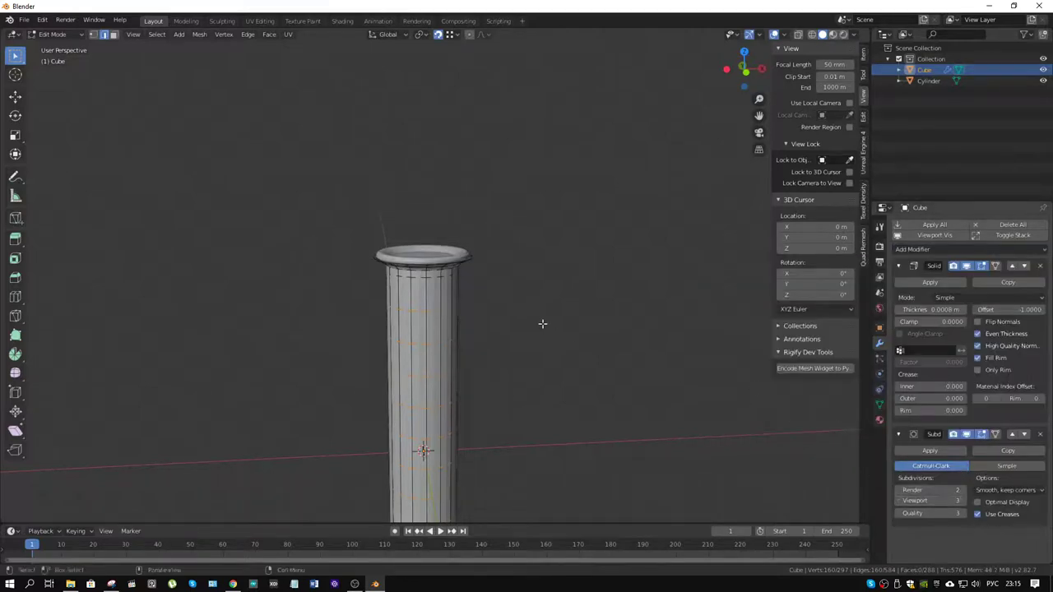
Crease the outer edge loop of the flared rim with a factor of 0.346 and inspect it.
scroll(420, 265, "up", 4)
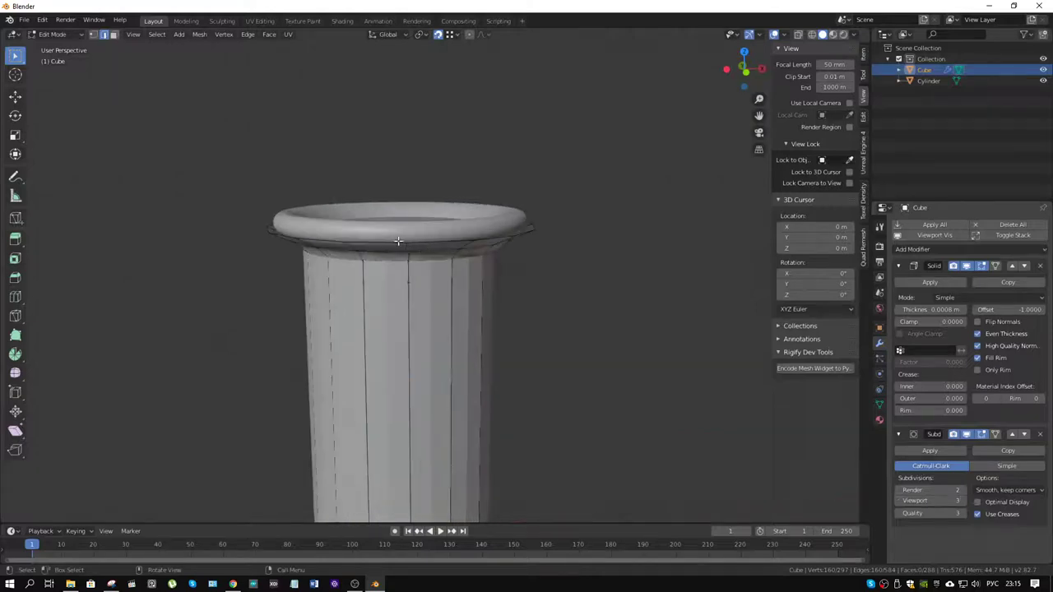
left_click(398, 241, "alt")
middle_click_drag(398, 241, 571, 259)
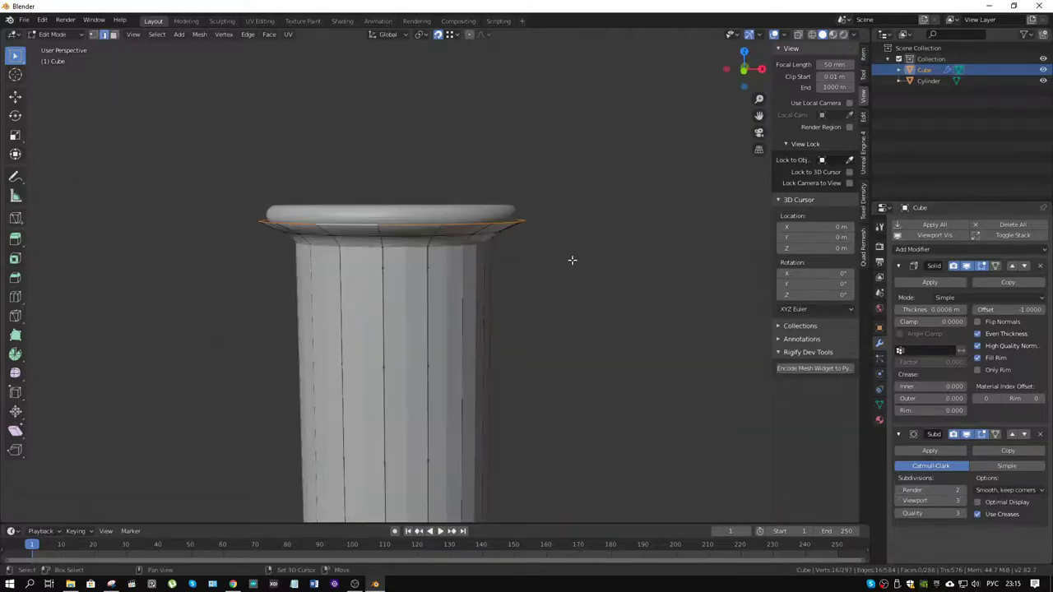
key("shift+e")
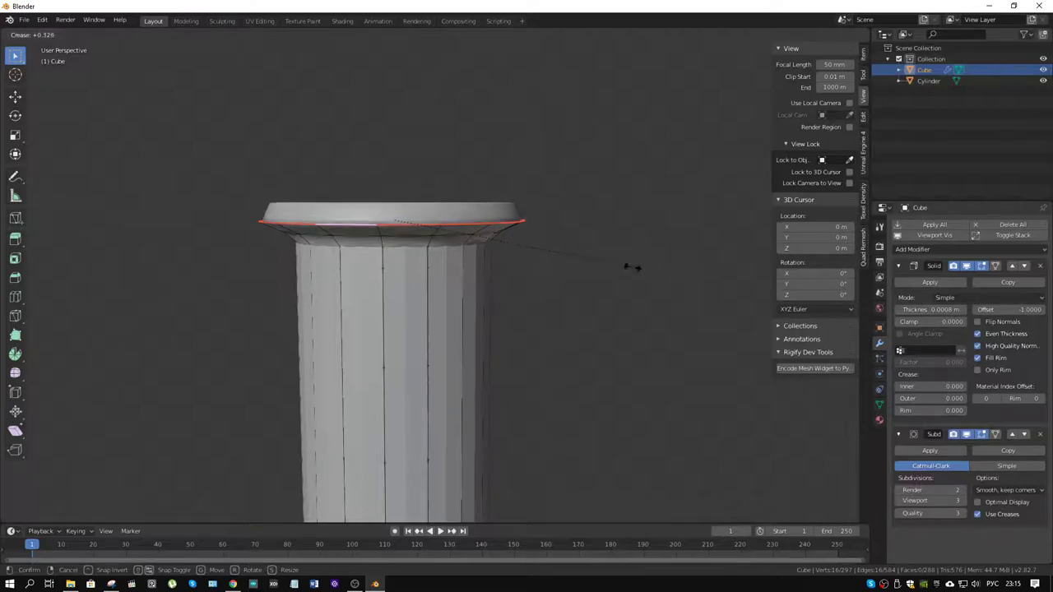
left_click(630, 267)
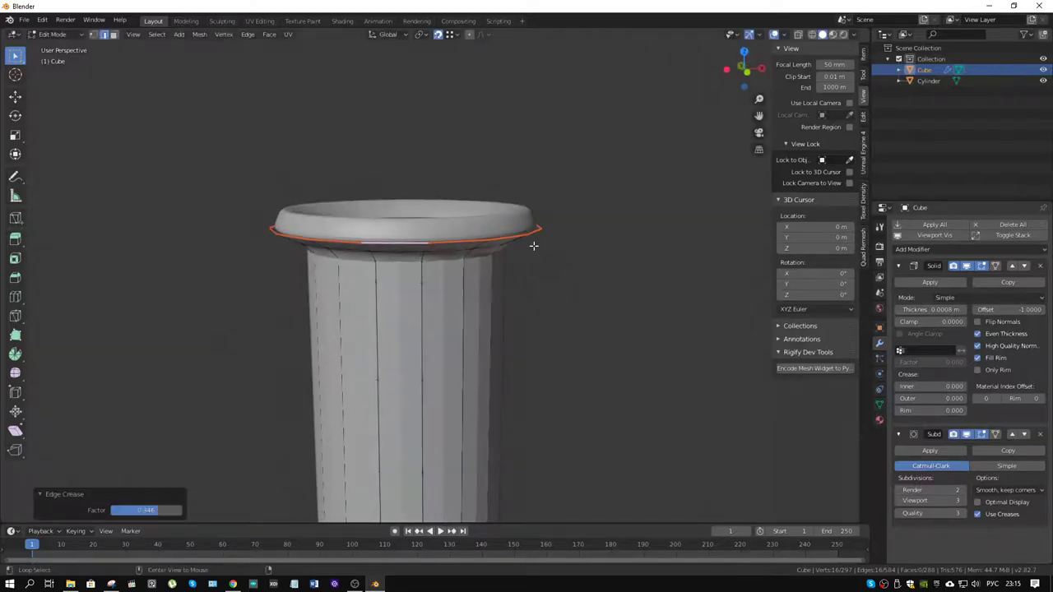
key("alt+z")
middle_click_drag(536, 241, 508, 233)
key("alt+z")
In Object Mode, shade the tube smooth and hide the reference cylinder inside it.
key("ctrl+Tab")
left_click(479, 255)
right_click(479, 235)
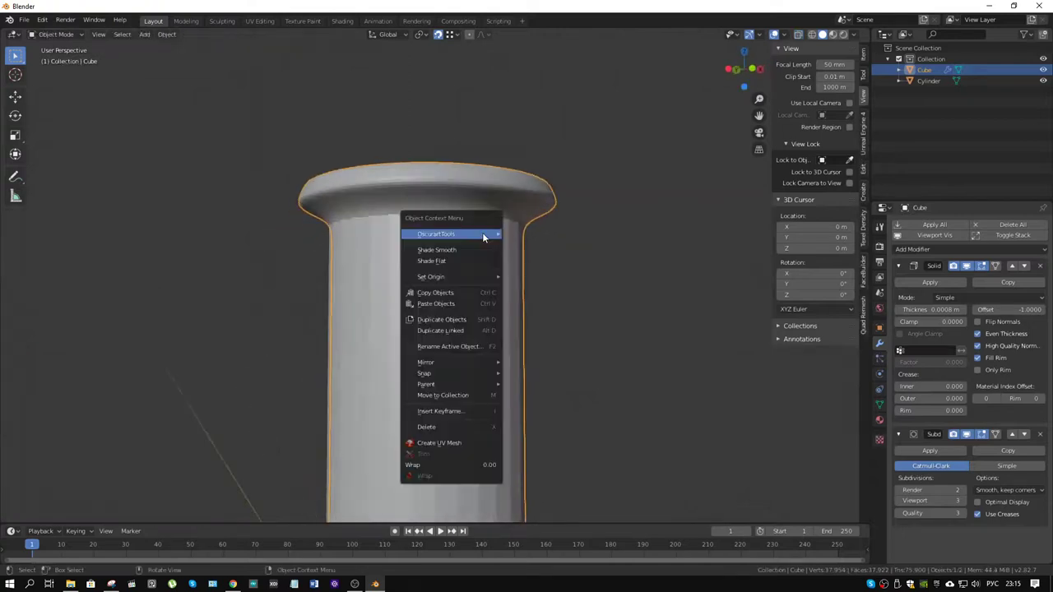
mouse_move(479, 234)
left_click(392, 260)
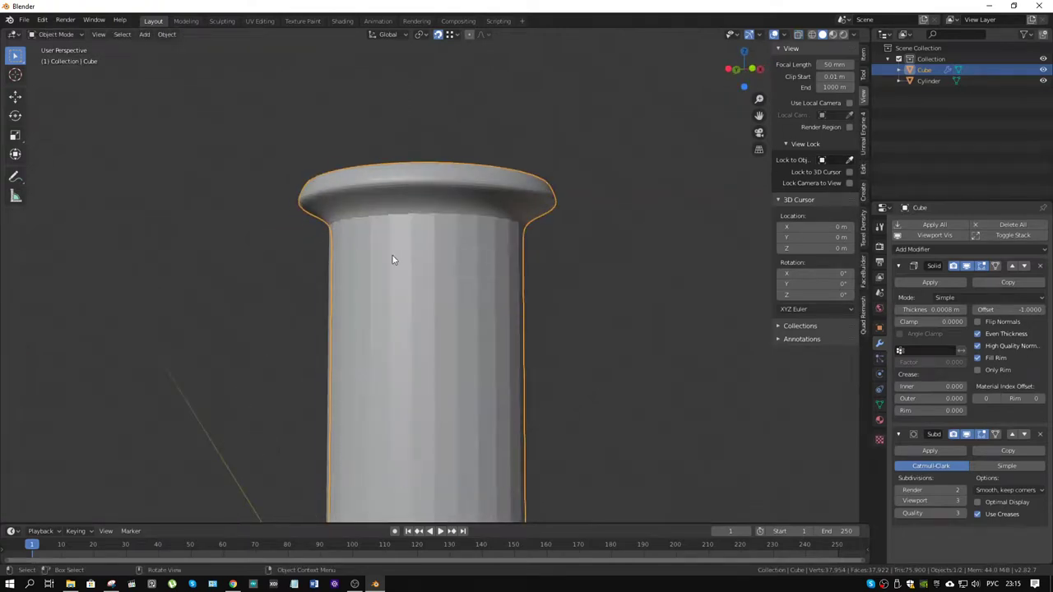
left_click(392, 260)
key("alt+a")
Switch the solid viewport lighting to MatCap with the glossy red material sphere while viewing the whole tube.
scroll(392, 260, "down", 8)
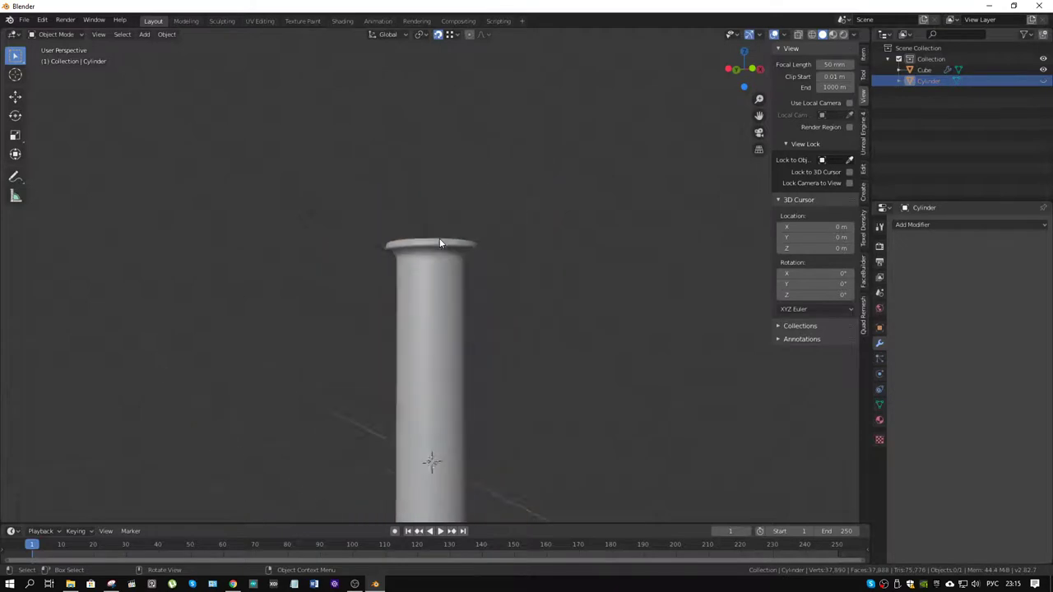
middle_click_drag(514, 324, 491, 184)
scroll(432, 305, "up", 5)
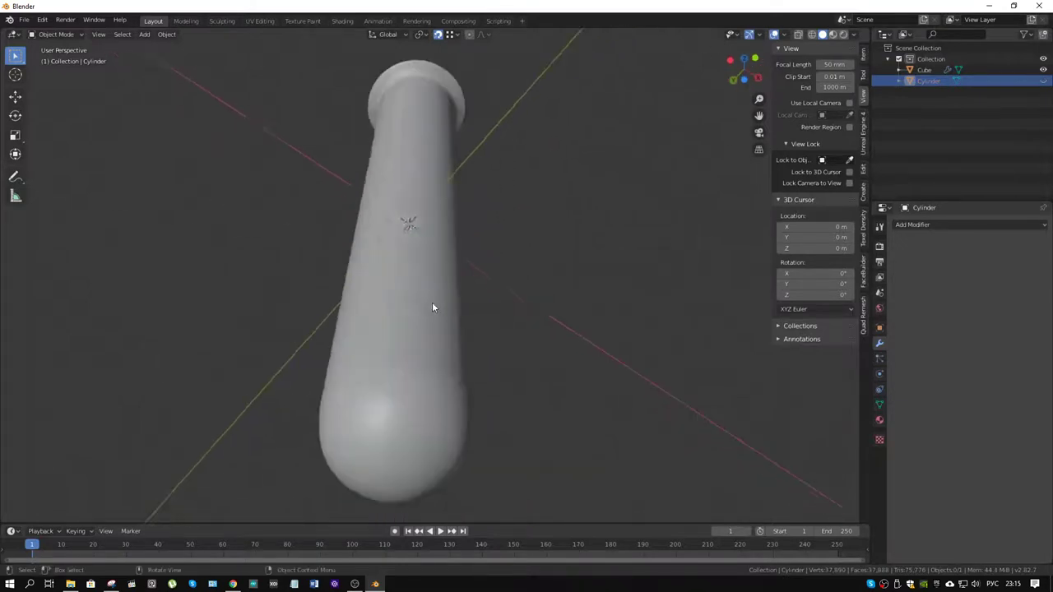
middle_click_drag(433, 306, 459, 283)
left_click(853, 34)
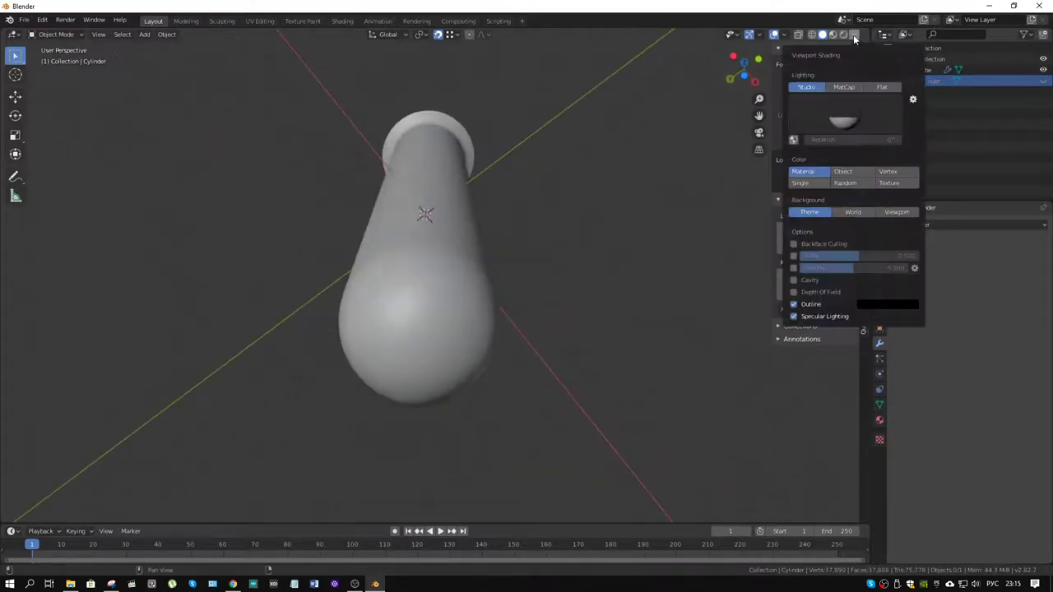
left_click(855, 35)
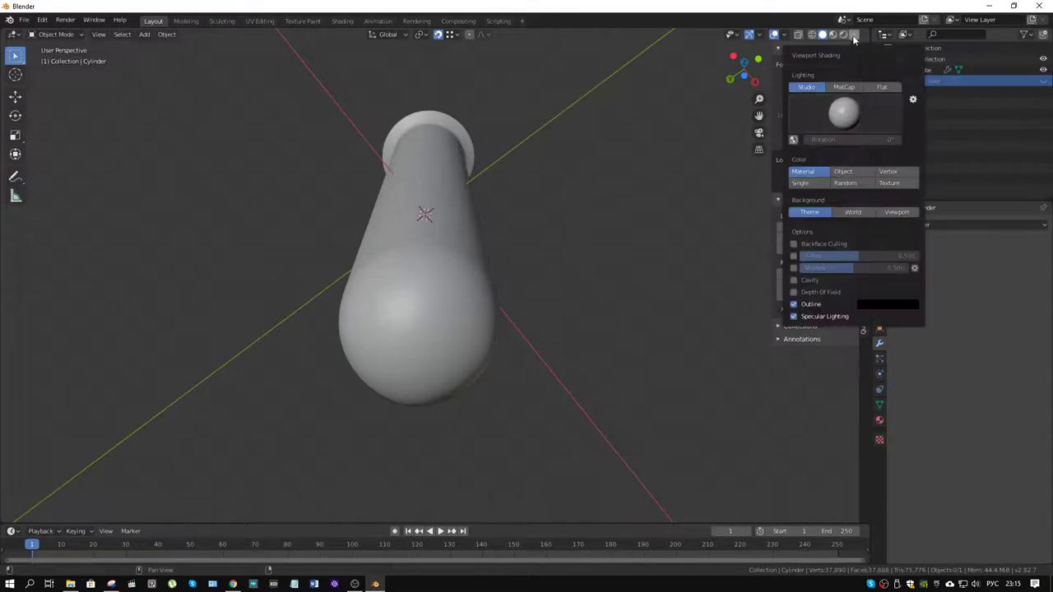
left_click(845, 112)
left_click(853, 148)
left_click(844, 88)
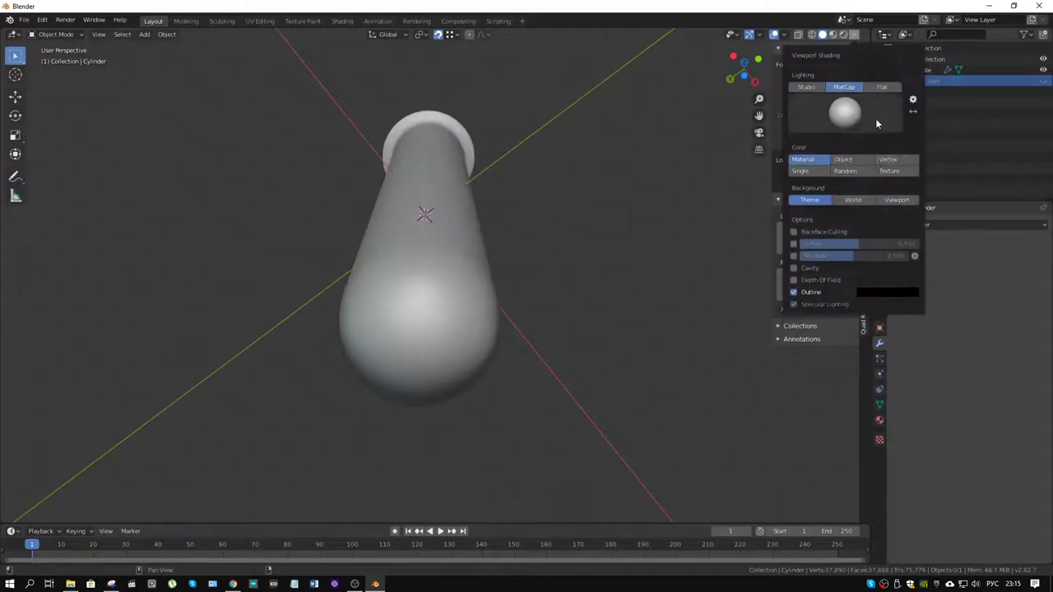
left_click(874, 117)
left_click(859, 191)
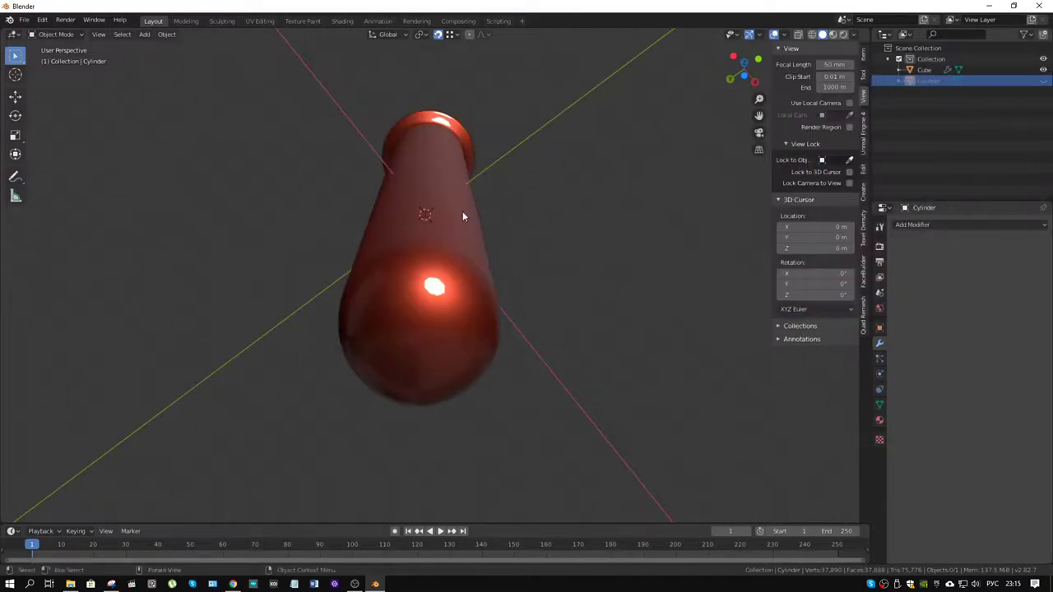
Check the tube in wireframe and return the solid viewport shading to a neutral grey look instead of the red MatCap.
mouse_move(463, 211)
middle_mouse_down()
mouse_move(462, 174)
mouse_move(450, 290)
mouse_move(455, 228)
mouse_move(412, 272)
mouse_move(448, 233)
middle_mouse_up()
scroll(442, 284, "down", 4)
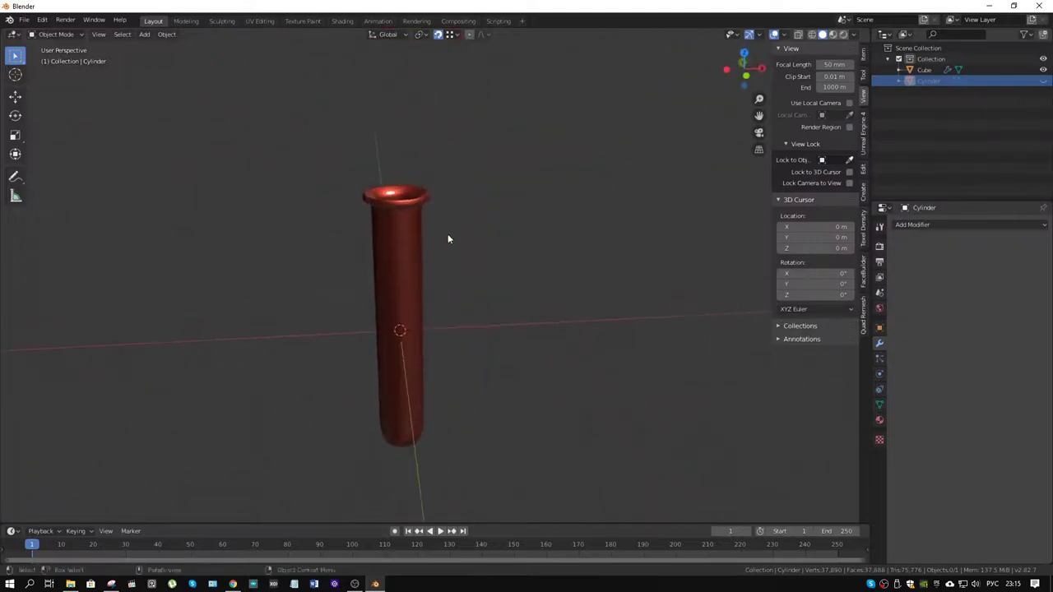
left_click(823, 34)
left_click(812, 35)
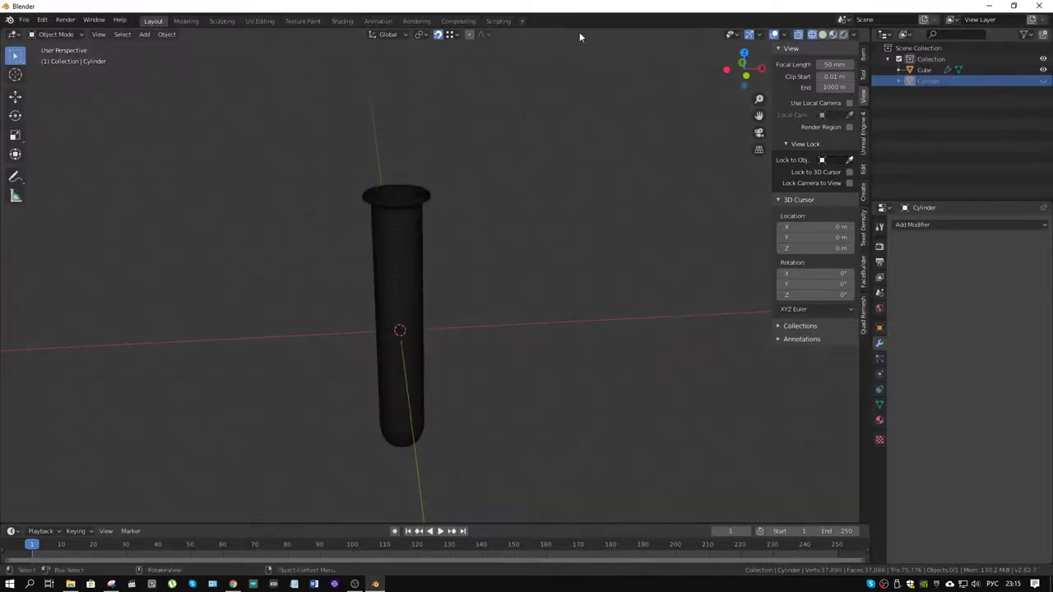
left_click(832, 35)
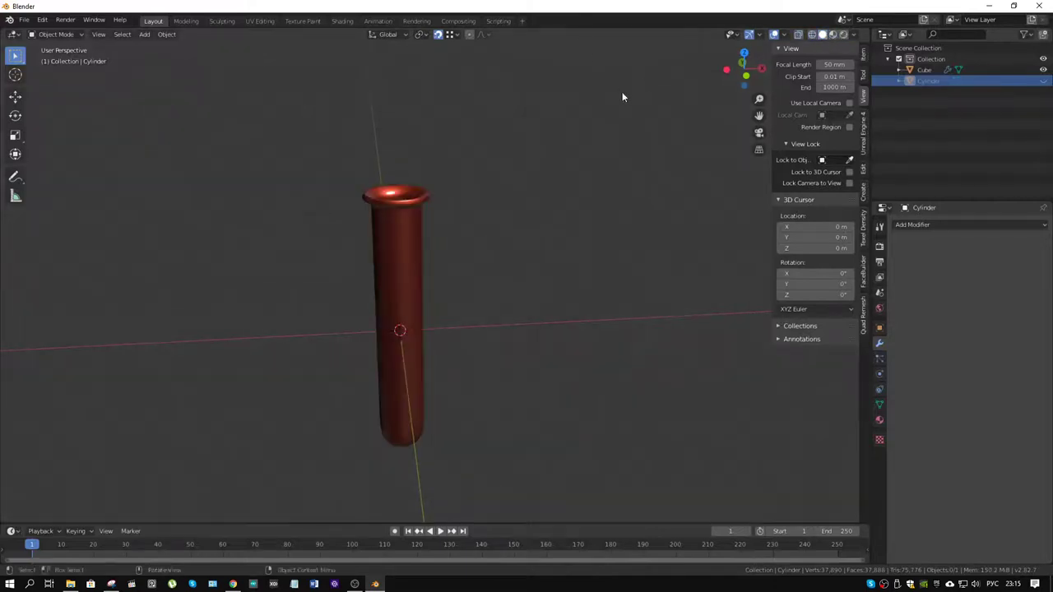
left_click(860, 35)
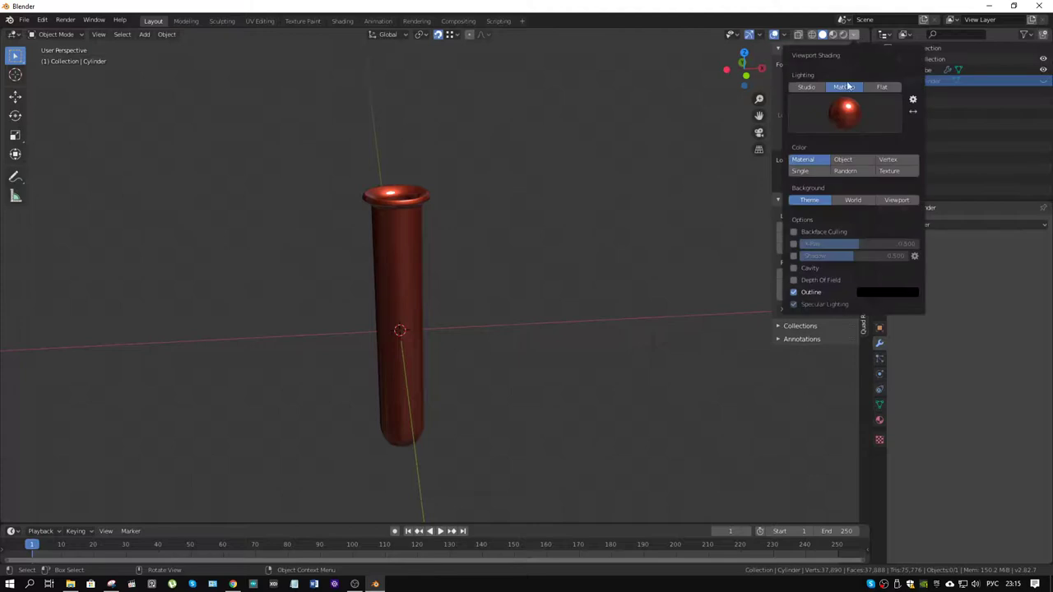
left_click(851, 167)
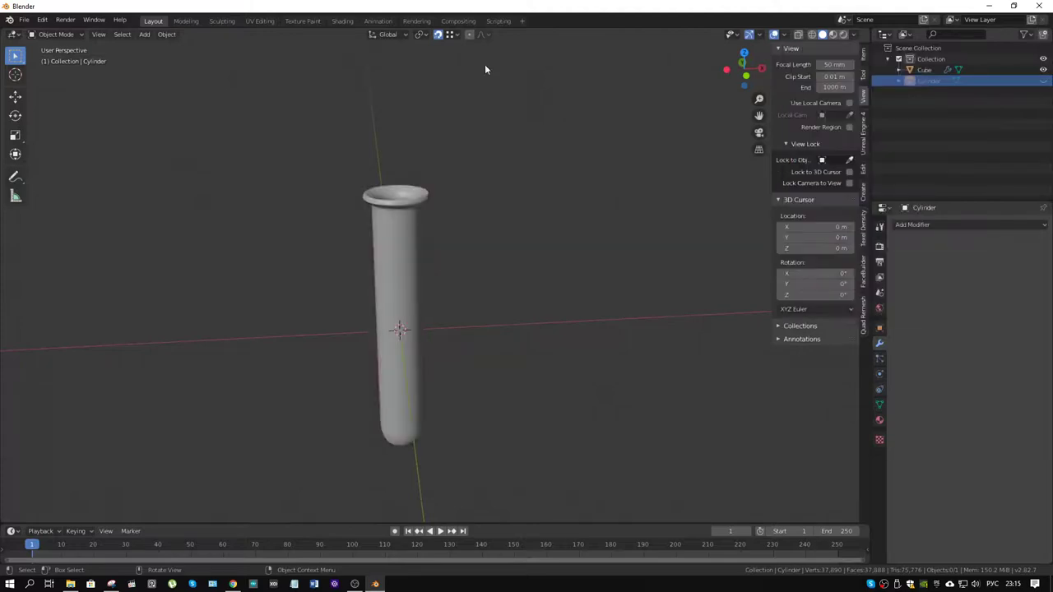
Open the Shading workspace, select the test tube and set the viewport's clip start to 0.01 m.
left_click(344, 21)
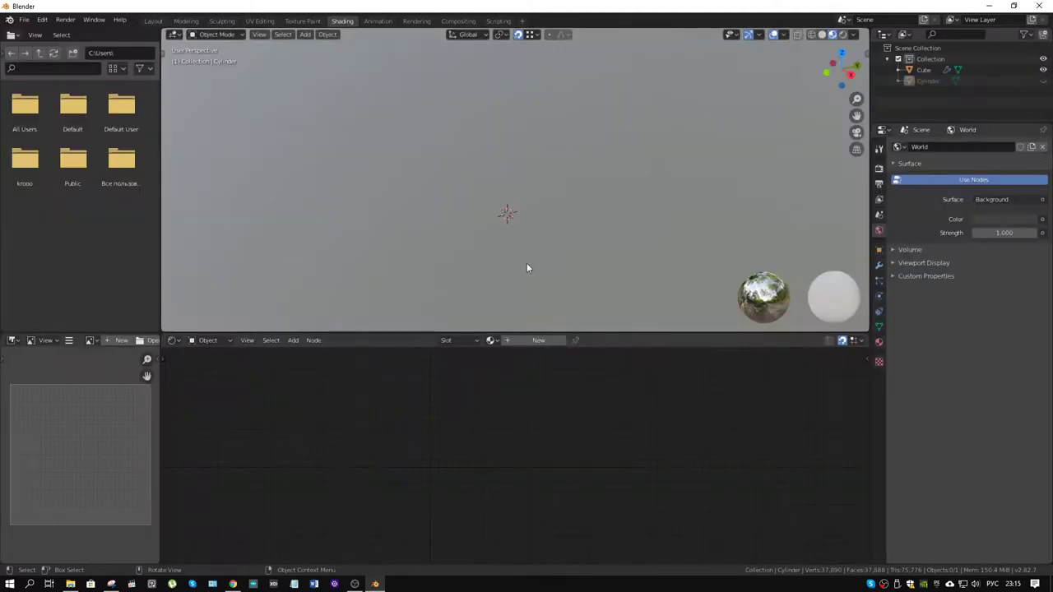
key("a")
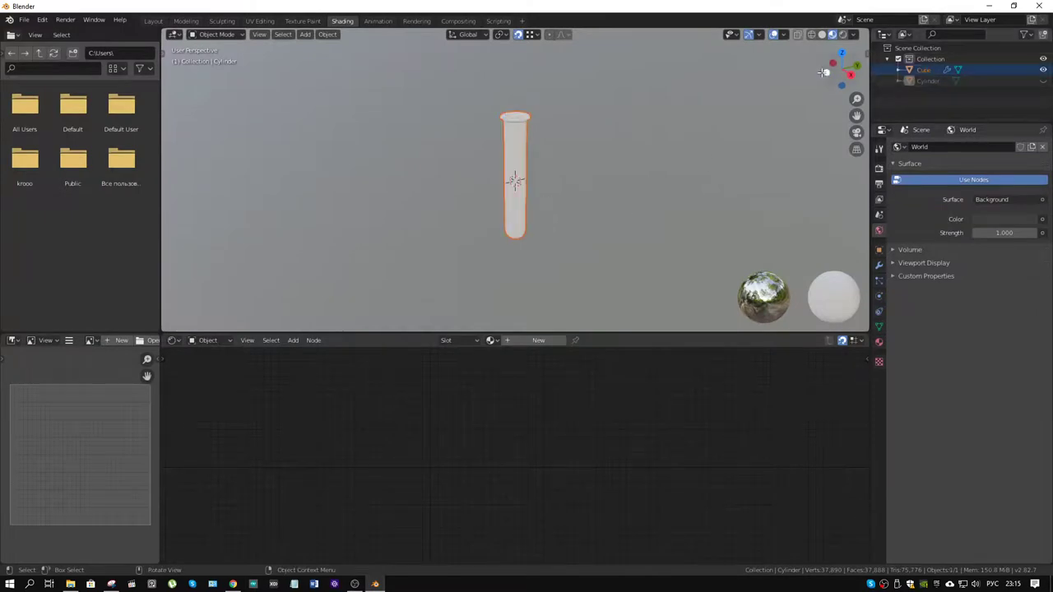
key("n")
left_click(863, 96)
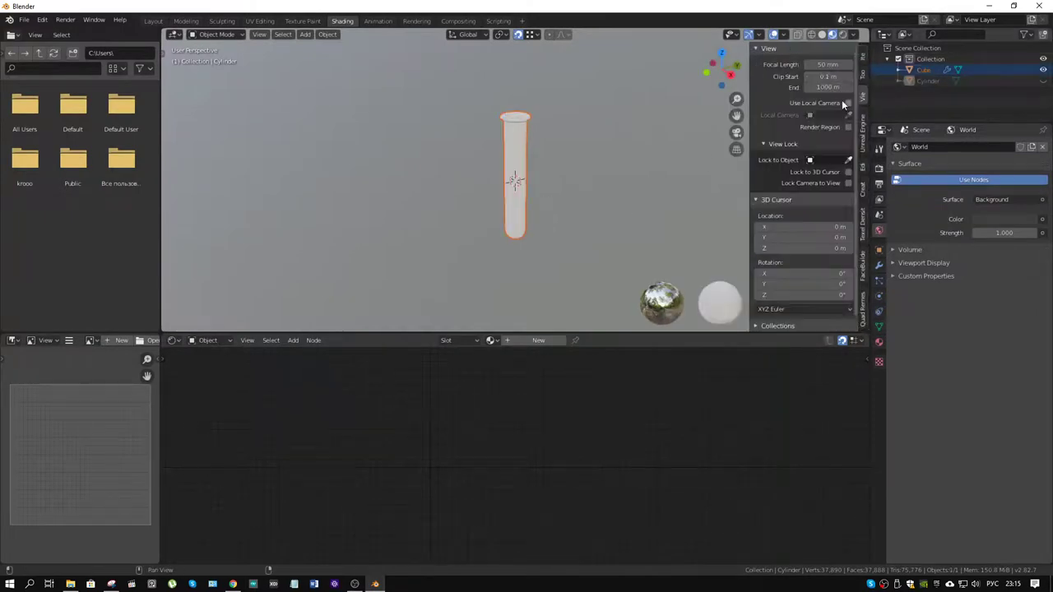
left_click(827, 77)
type("0.01")
key("Return")
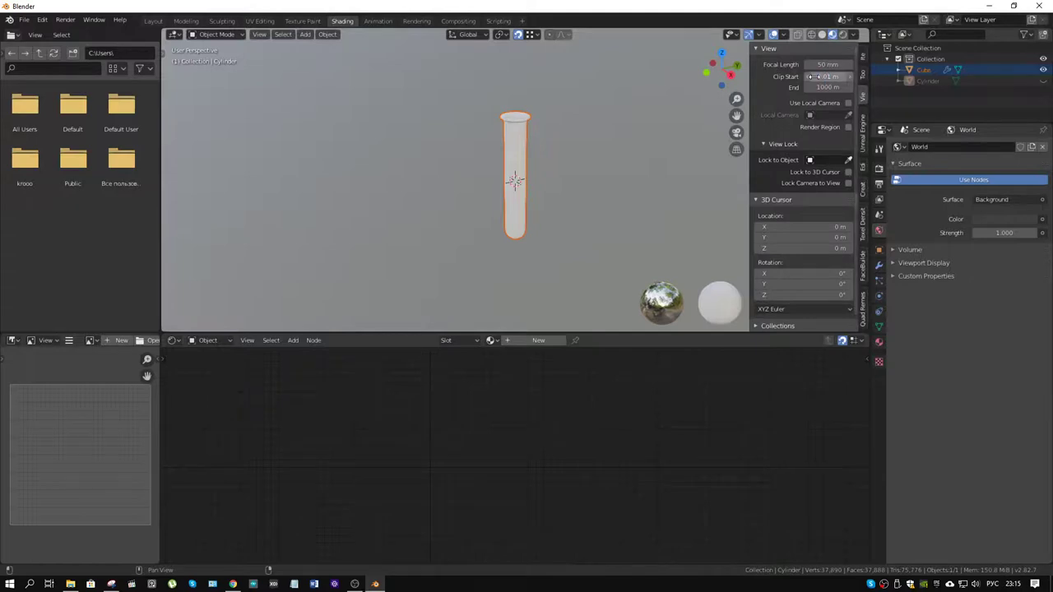
scroll(583, 94, "up", 3)
scroll(582, 95, "down", 3)
middle_click_drag(568, 143, 566, 130)
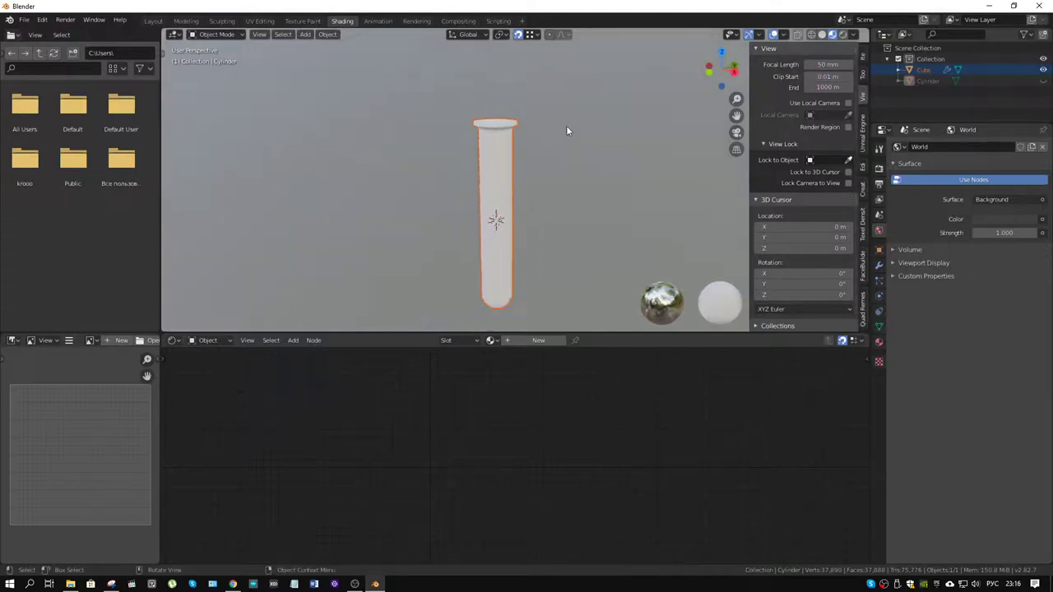
In the World shader, add Environment Texture, Mapping and Texture Coordinate nodes feeding the Background colour and space them out.
left_click(214, 343)
left_click(209, 369)
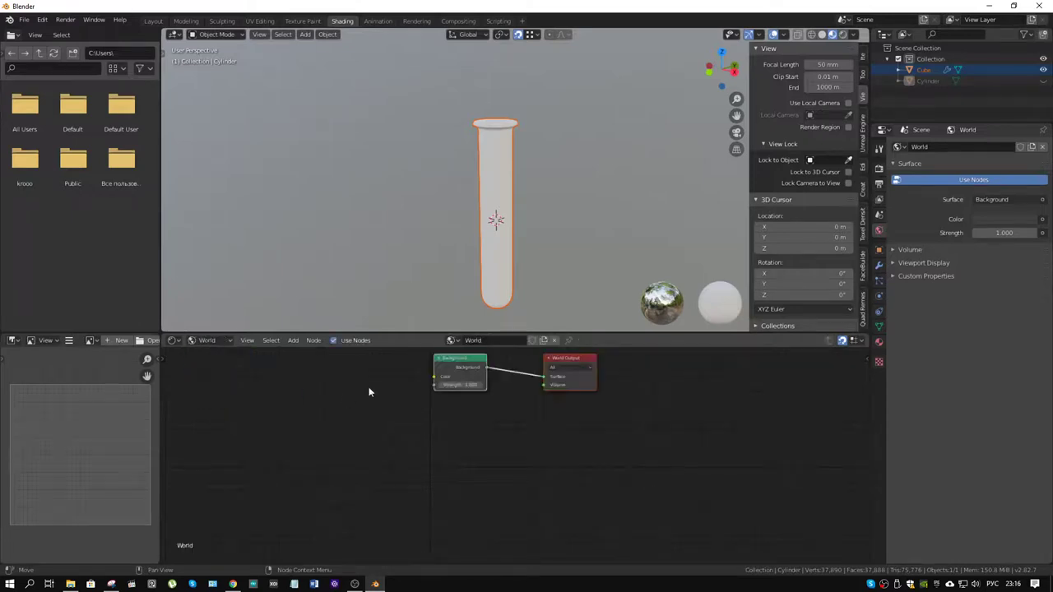
left_click(496, 361)
key("ctrl+t")
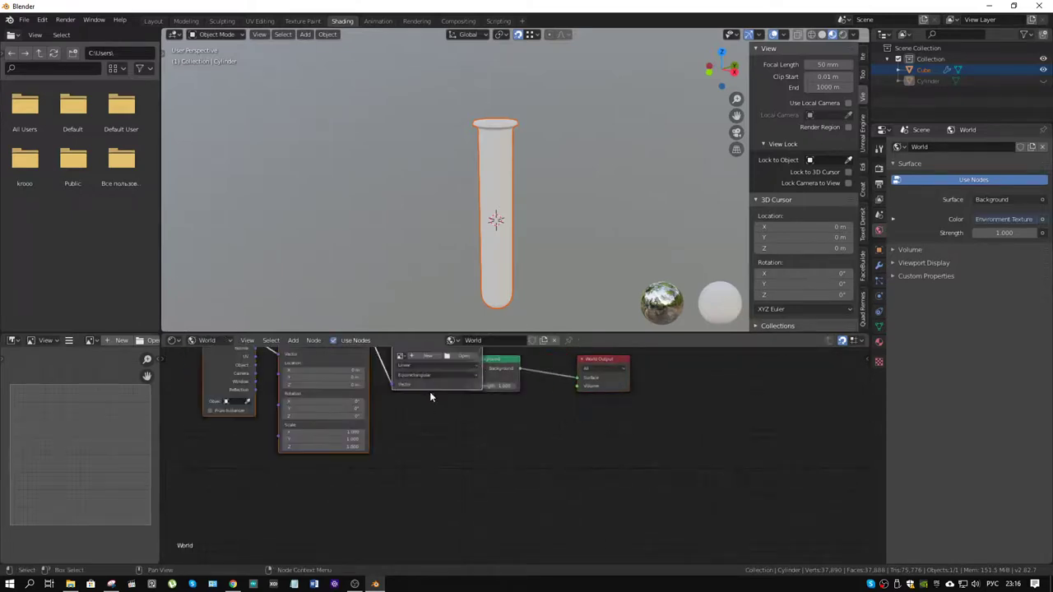
middle_click_drag(429, 397, 457, 440)
left_click_drag(446, 396, 384, 397)
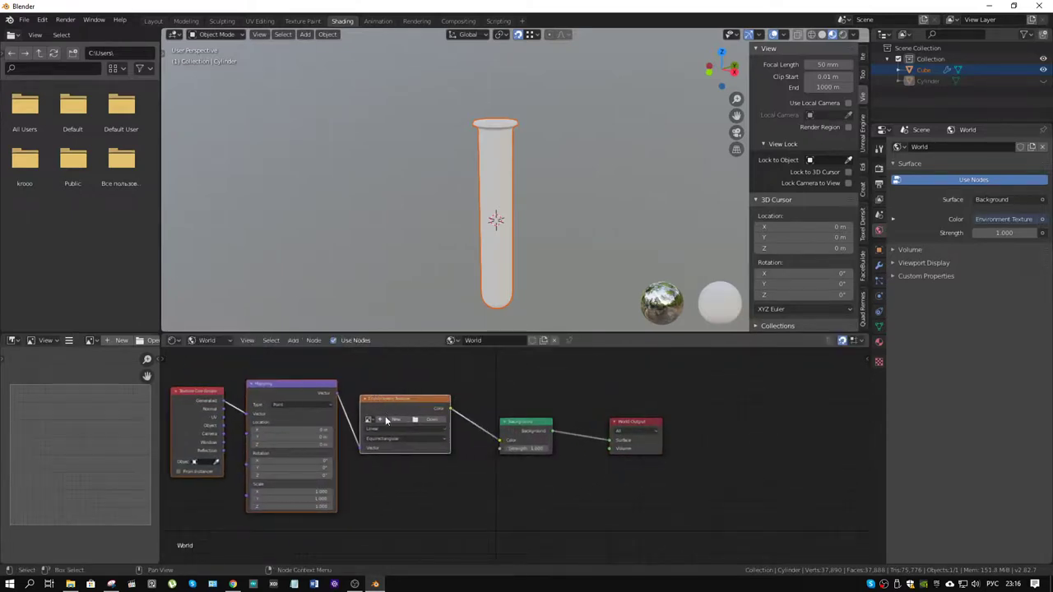
Load dark_detail_a.hdr from the STUDIO_HDRI_PACK_2 HDRI's folder under D:\3D\HDRI into the Environment Texture node.
left_click(429, 423)
left_click(303, 168)
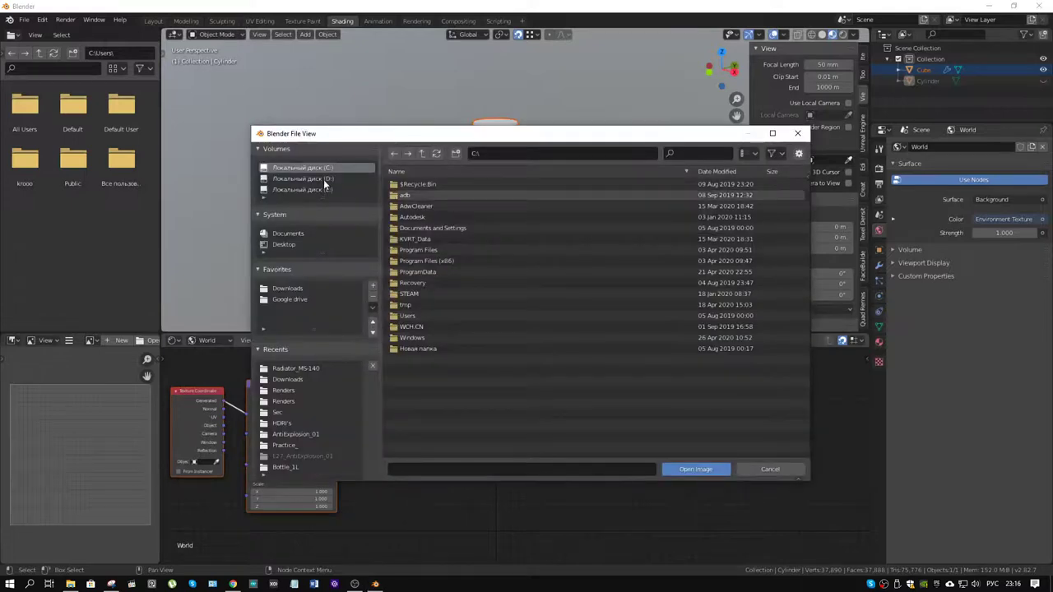
left_click(325, 180)
double_click(401, 207)
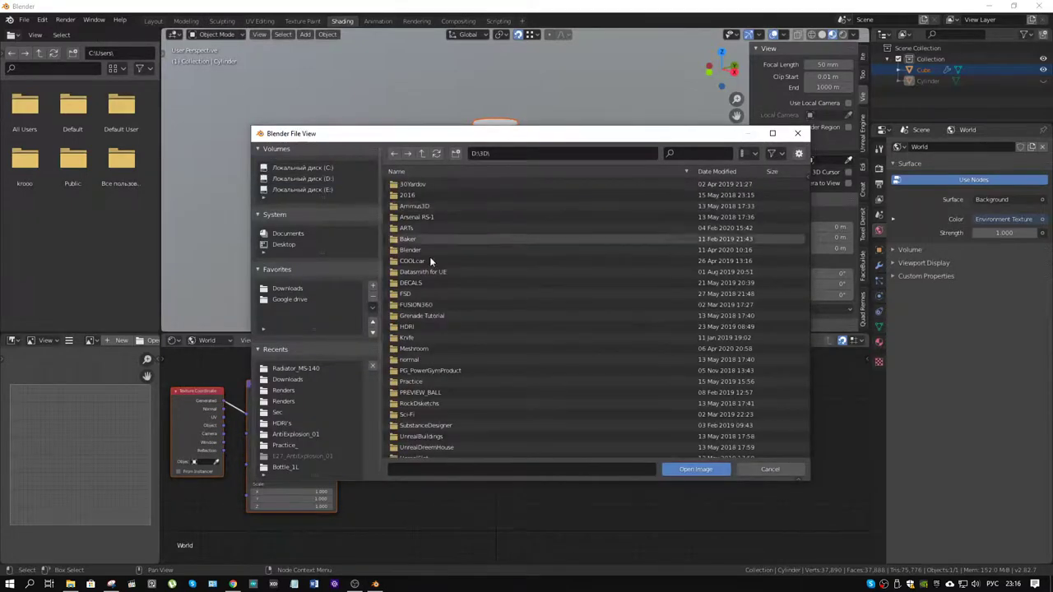
double_click(420, 323)
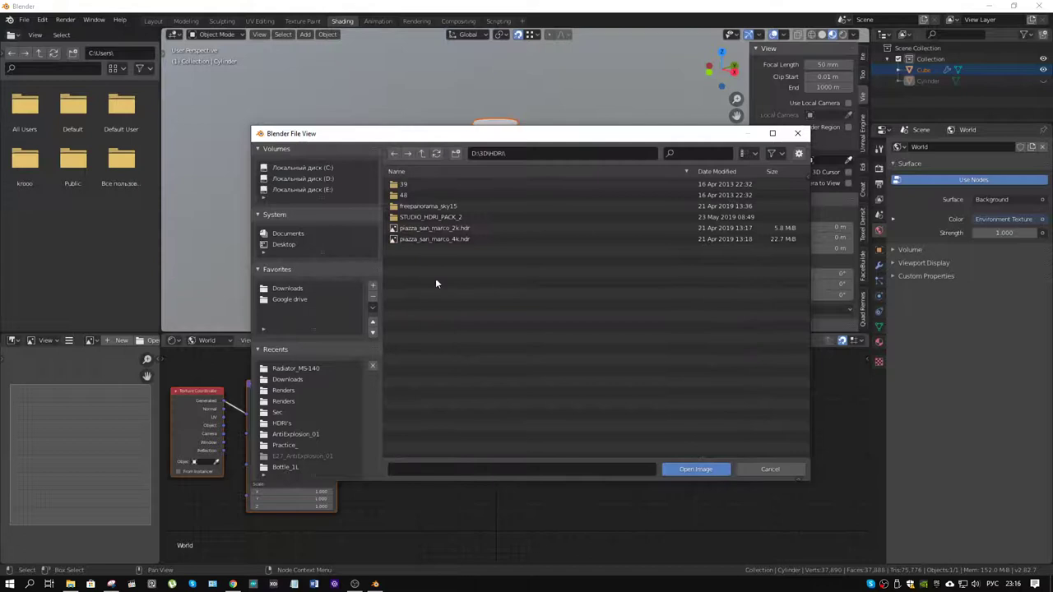
double_click(434, 217)
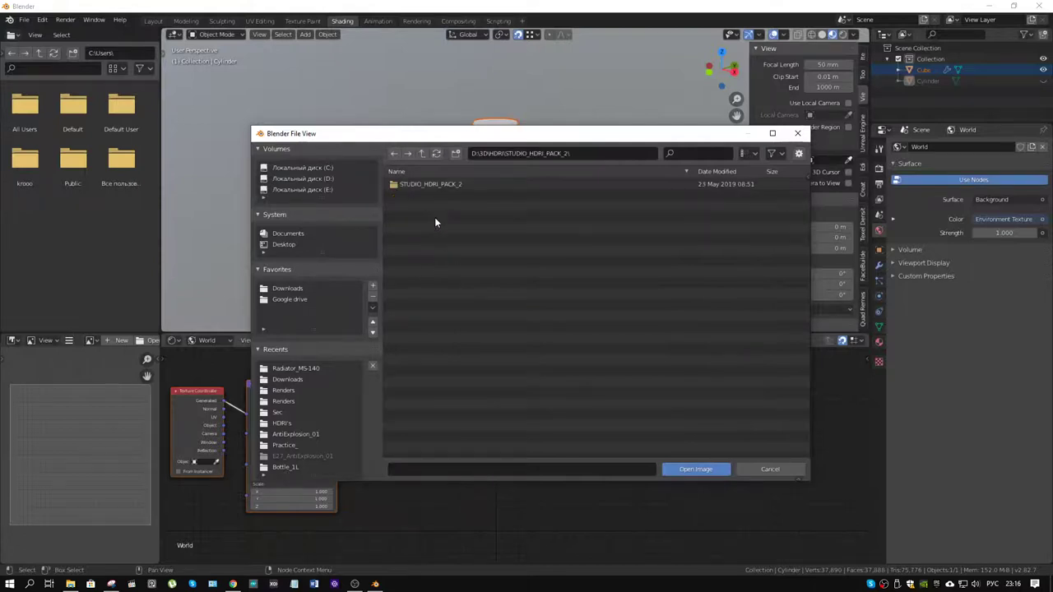
double_click(438, 187)
double_click(424, 187)
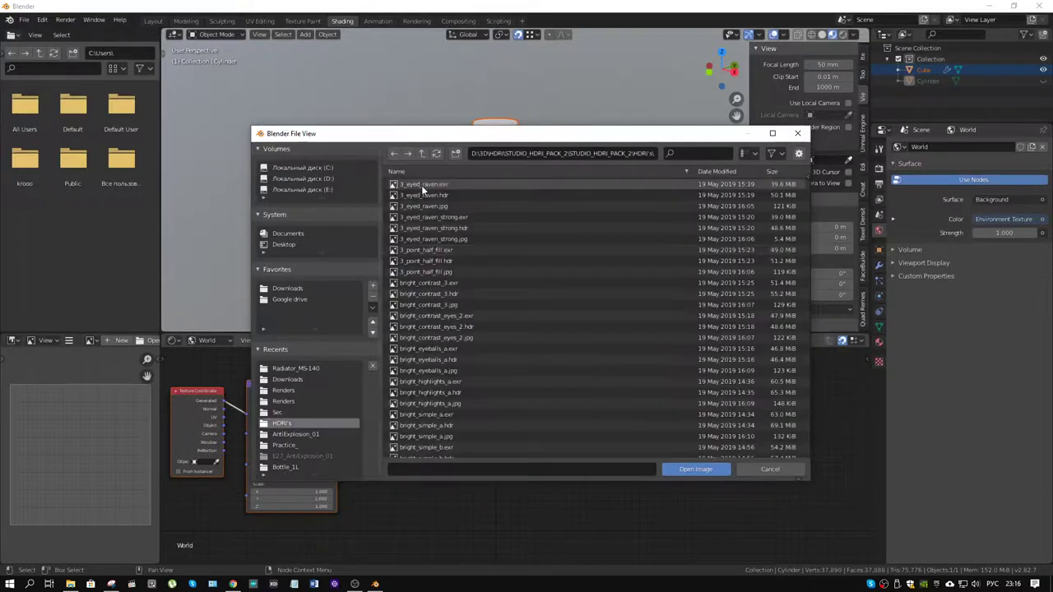
scroll(443, 271, "down", 5)
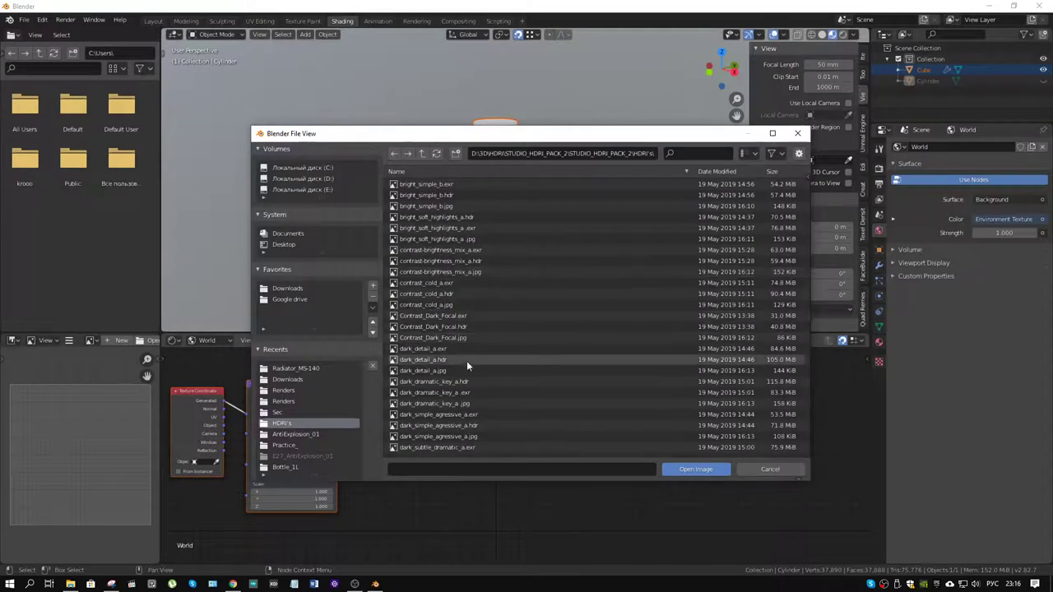
scroll(464, 367, "down", 2)
left_click(452, 294)
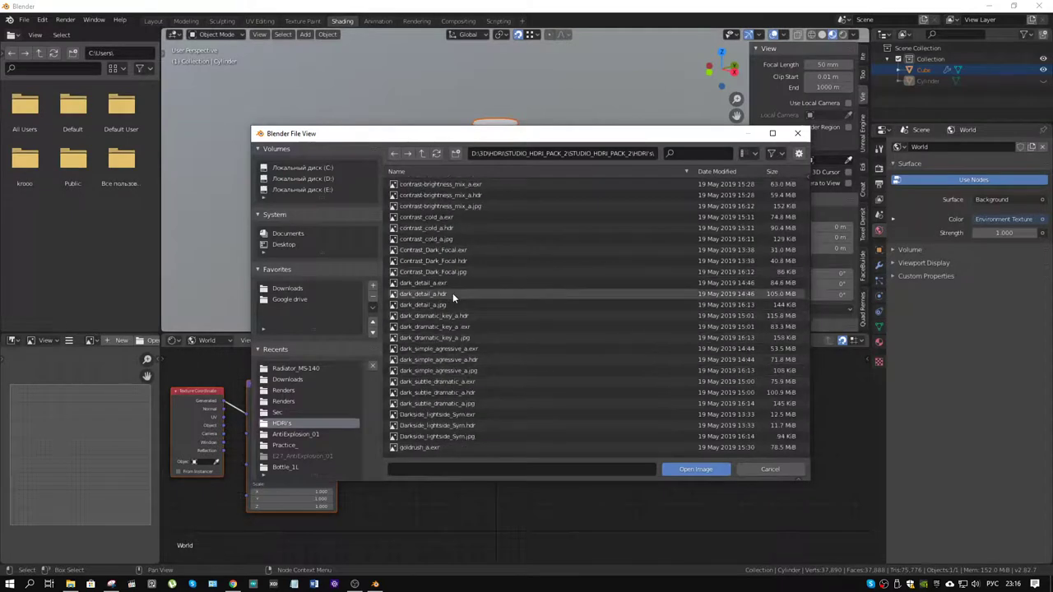
left_click(696, 469)
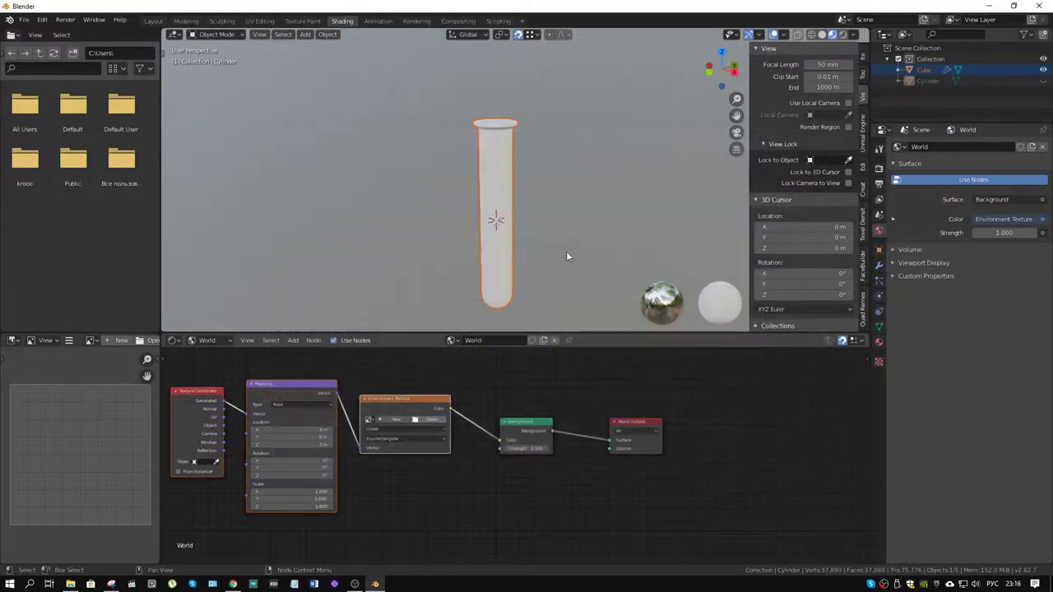
Move the HDR texture and mapping nodes away from the Background node and add a Light Path node above them.
middle_click_drag(476, 402, 495, 404)
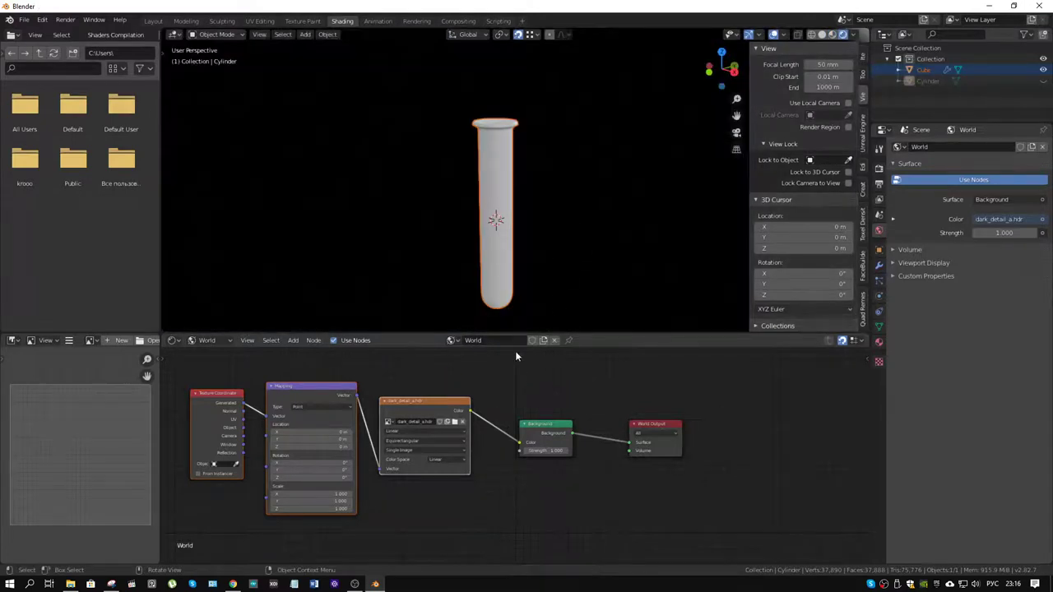
left_click_drag(443, 356, 139, 504)
left_click_drag(299, 387, 191, 458)
left_click(349, 385)
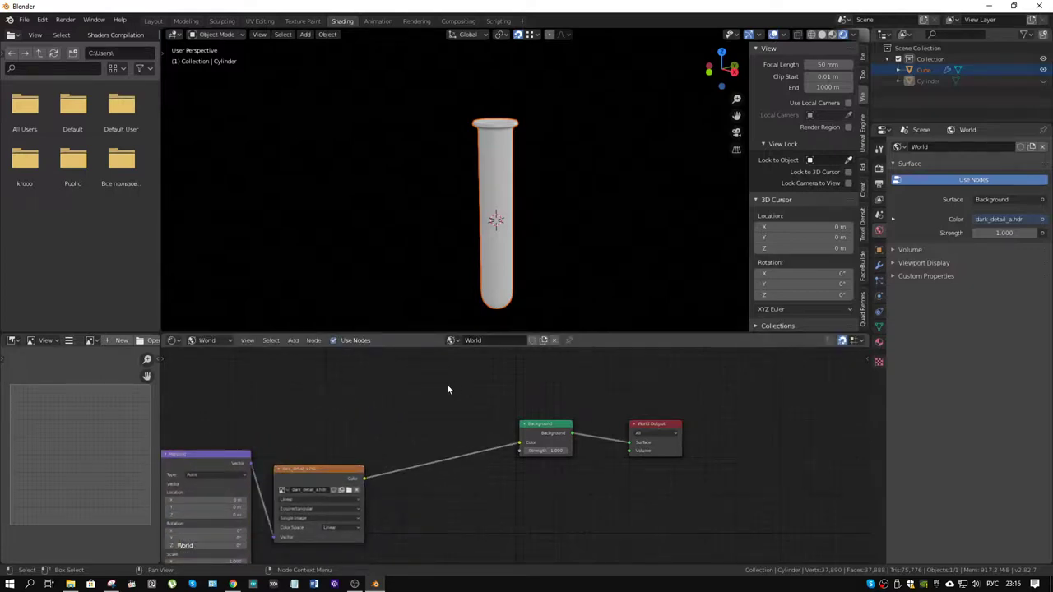
key("shift+a")
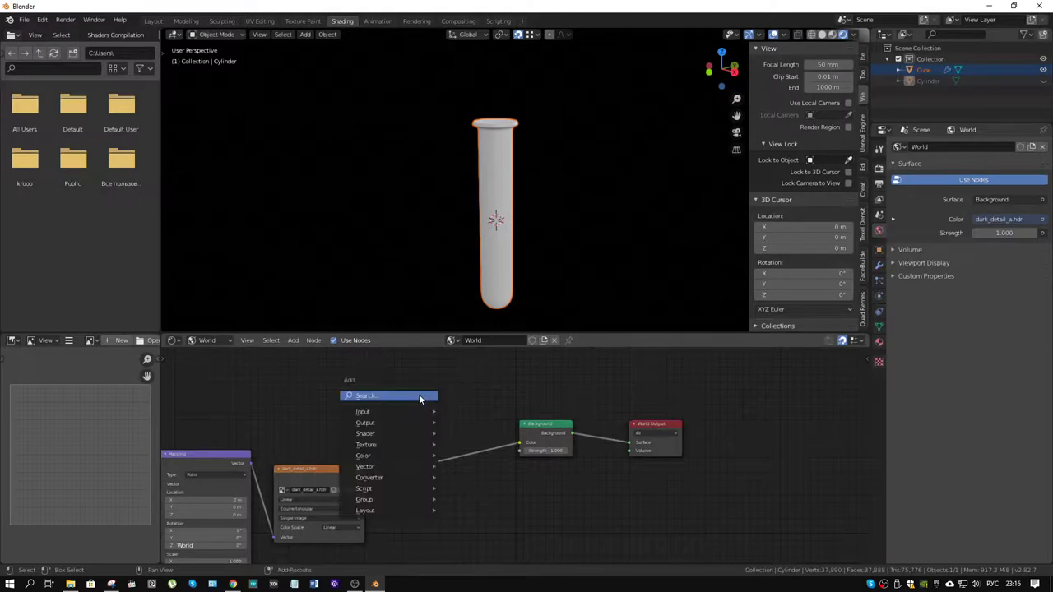
mouse_move(410, 479)
mouse_move(401, 412)
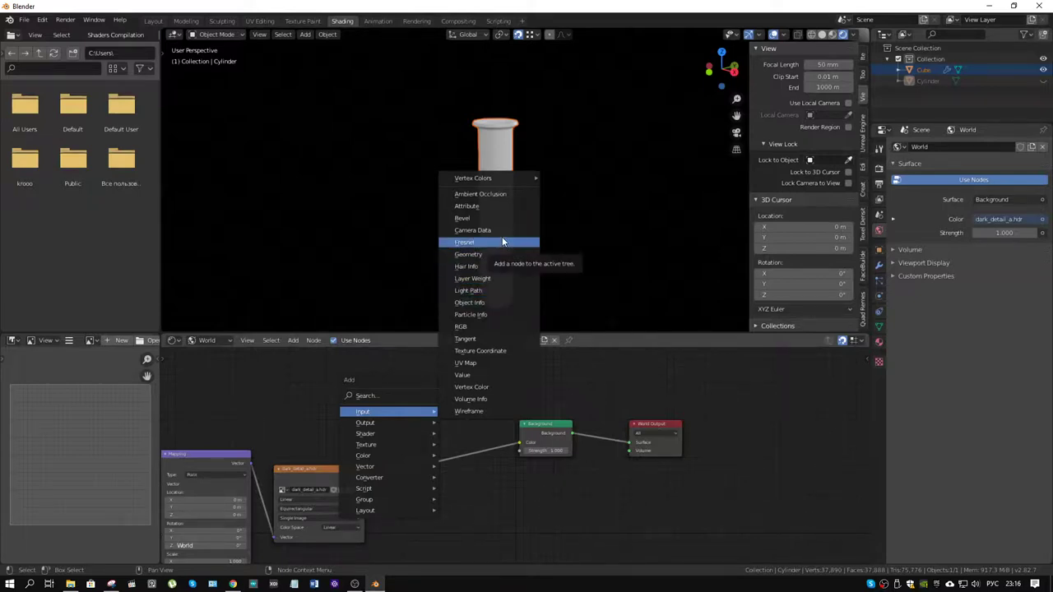
left_click(492, 291)
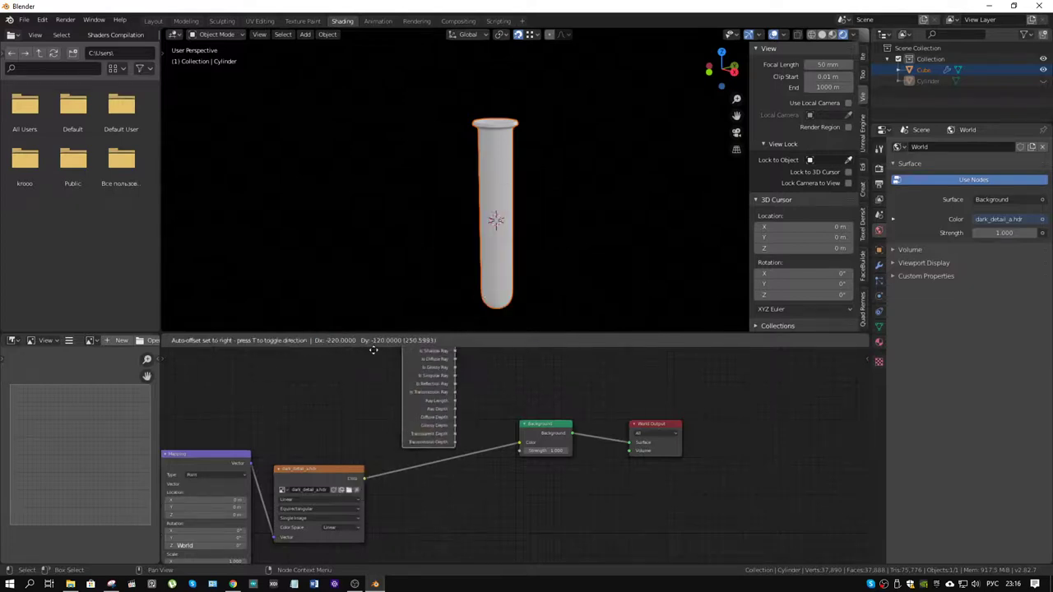
left_click(306, 364)
Add an RGB node set to black and place it next to the Light Path node.
key("shift+a")
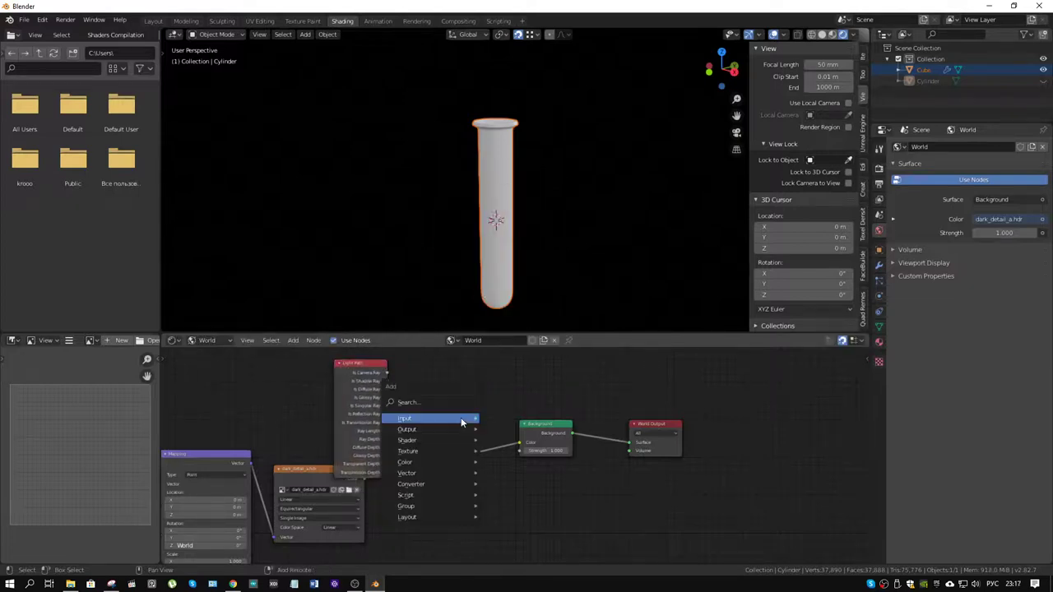
mouse_move(461, 417)
left_click(506, 344)
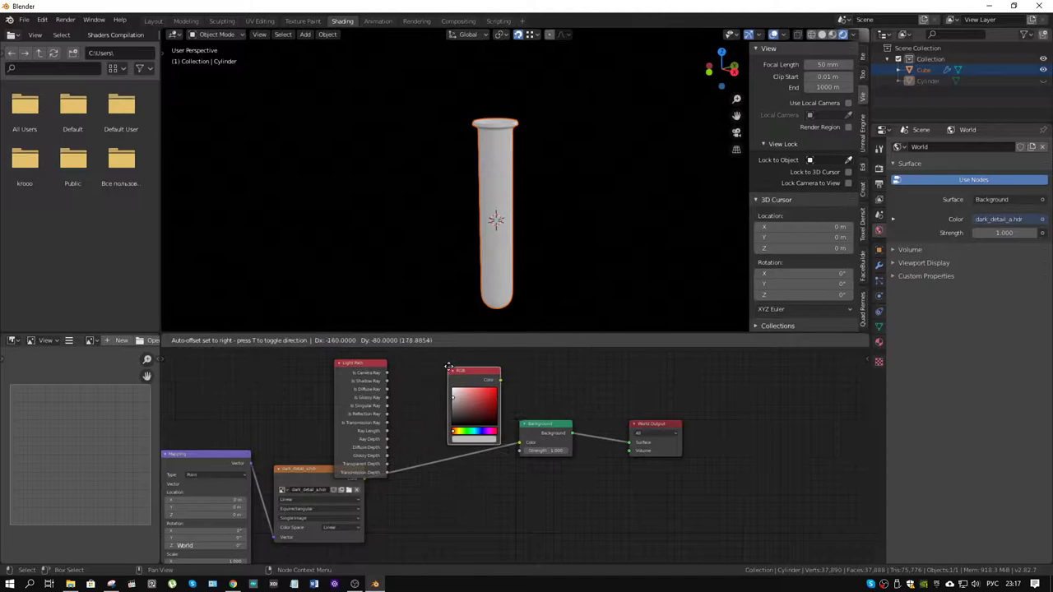
left_click(433, 367)
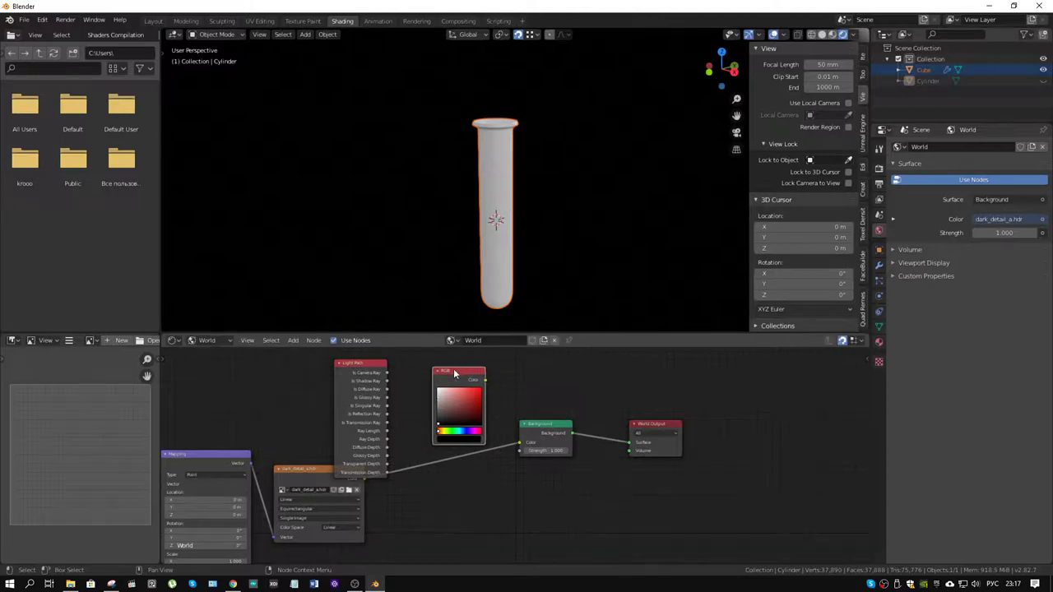
left_click_drag(454, 373, 423, 359)
Add a MixRGB node to the World shader and place it below the Background node.
key("shift+a")
mouse_move(494, 466)
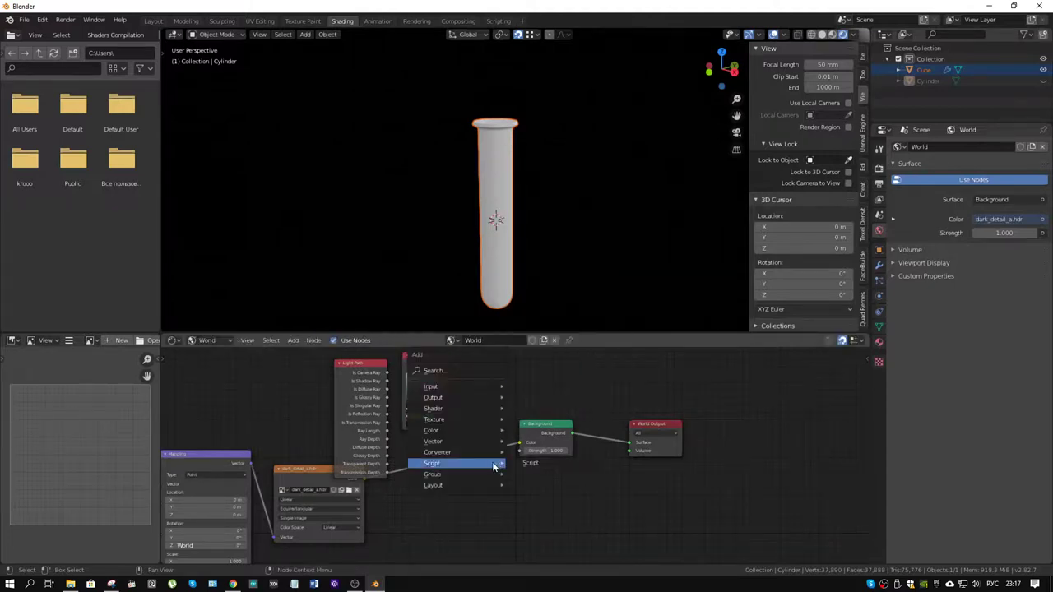
mouse_move(491, 443)
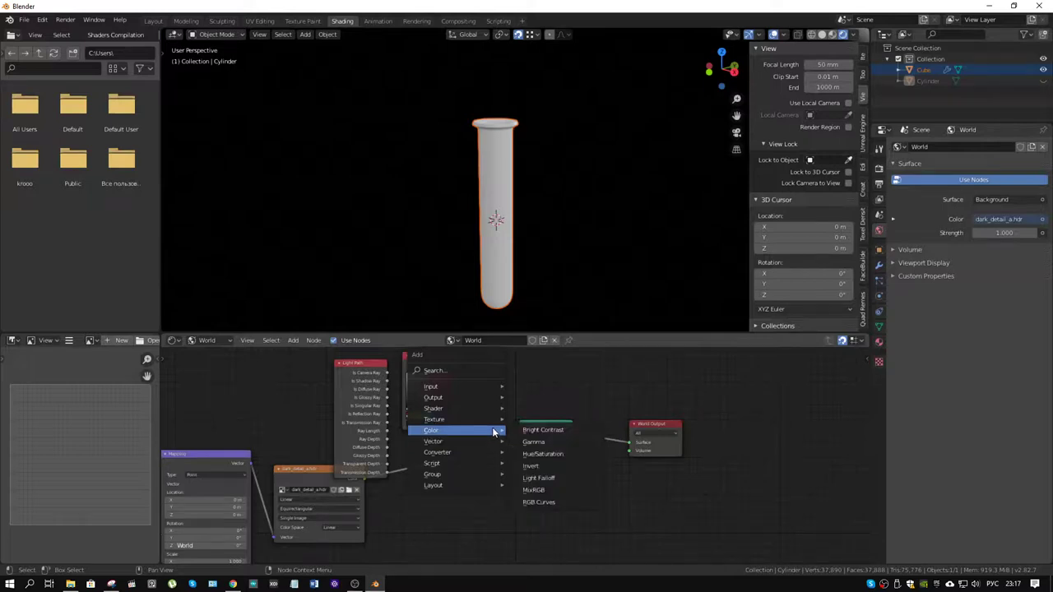
left_click(536, 489)
left_click(457, 486)
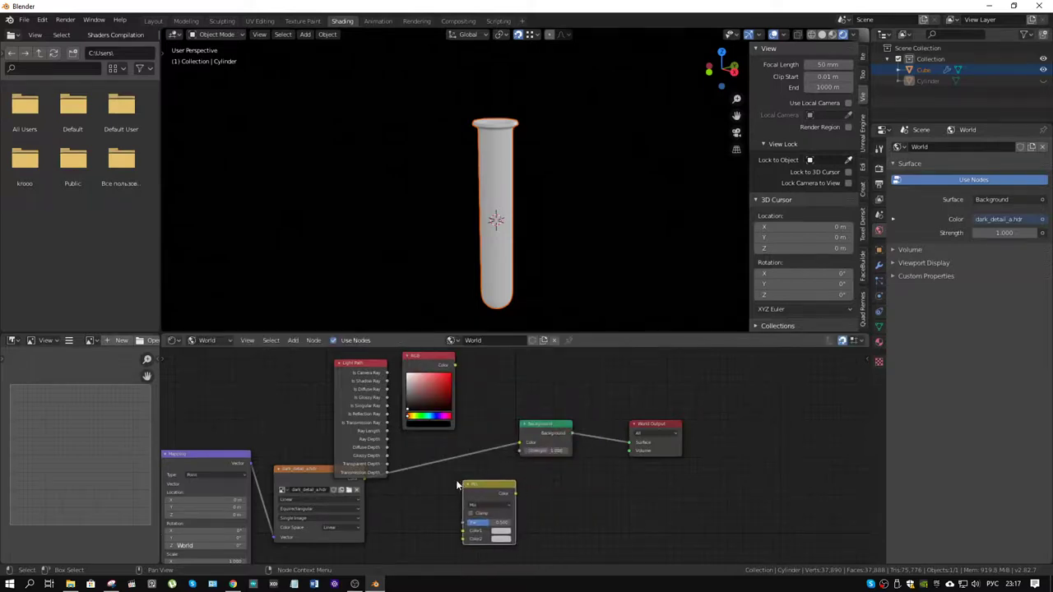
Connect the dark_detail_a.hdr texture colour to the Mix node's Color1 and the RGB node's colour to Color2.
left_click_drag(313, 468, 305, 489)
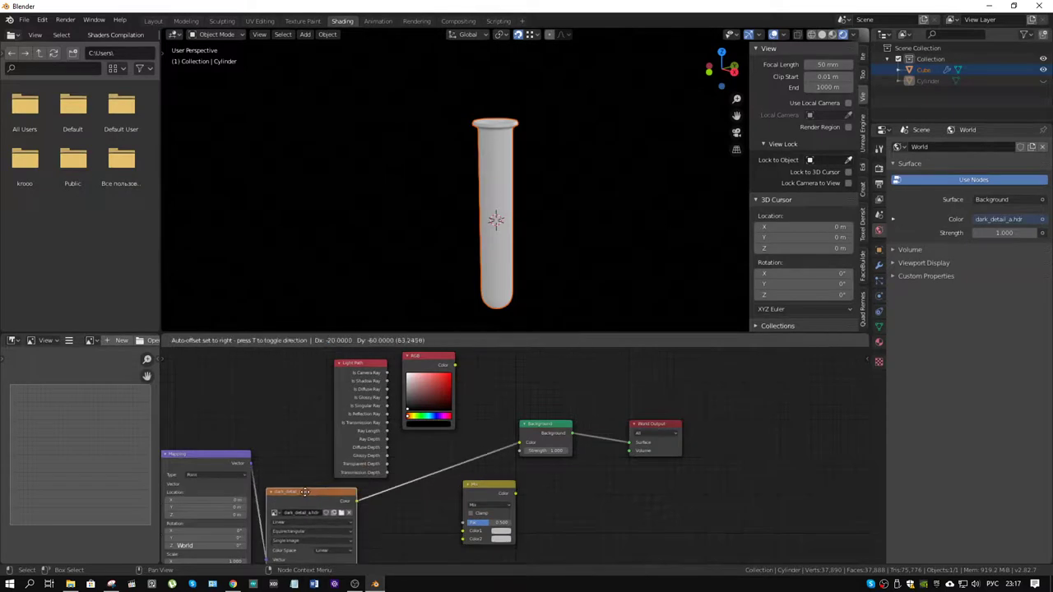
middle_click_drag(356, 508, 356, 444)
left_click_drag(355, 438, 462, 466)
scroll(437, 363, "up", 2, "shift")
scroll(437, 363, "up", 2)
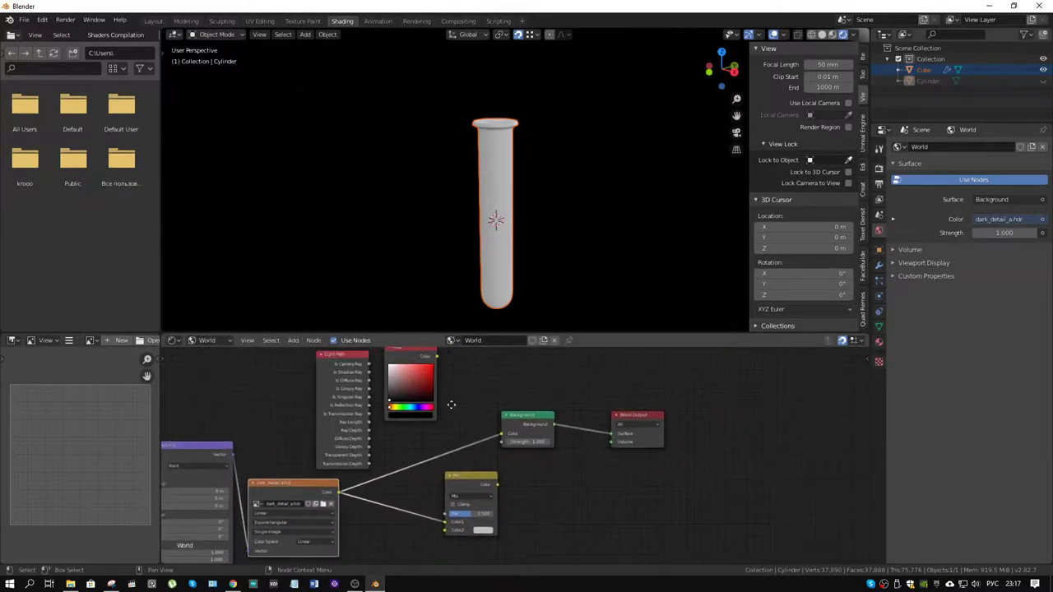
left_click_drag(425, 362, 433, 537)
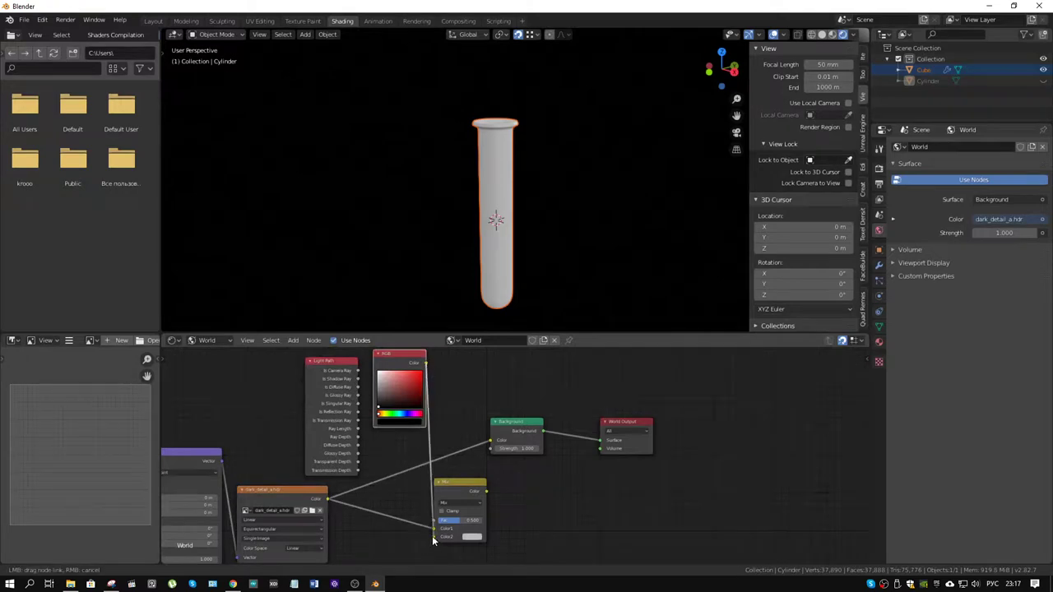
Finish the World wiring by connecting Light Path's Is Camera Ray to the Mix factor and the Mix colour to the Background colour.
left_click_drag(402, 363, 364, 545)
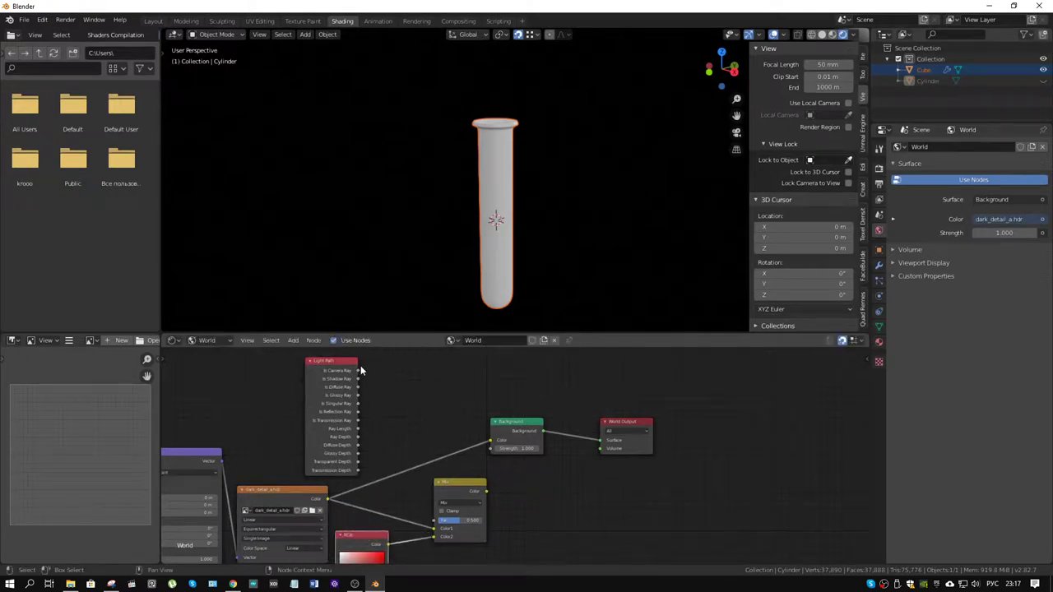
left_click_drag(358, 370, 436, 524)
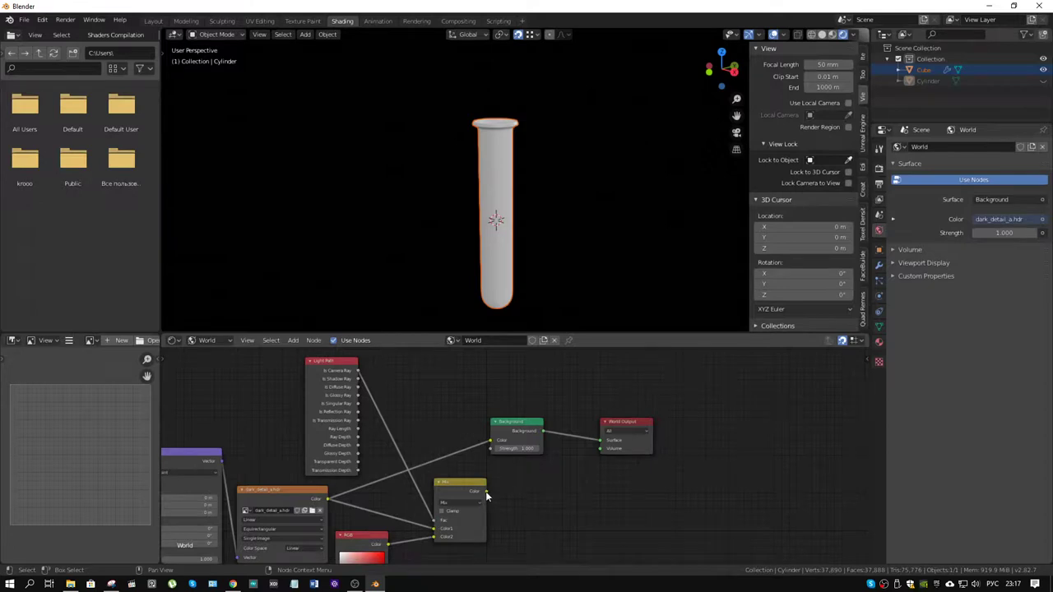
left_click_drag(486, 492, 494, 442)
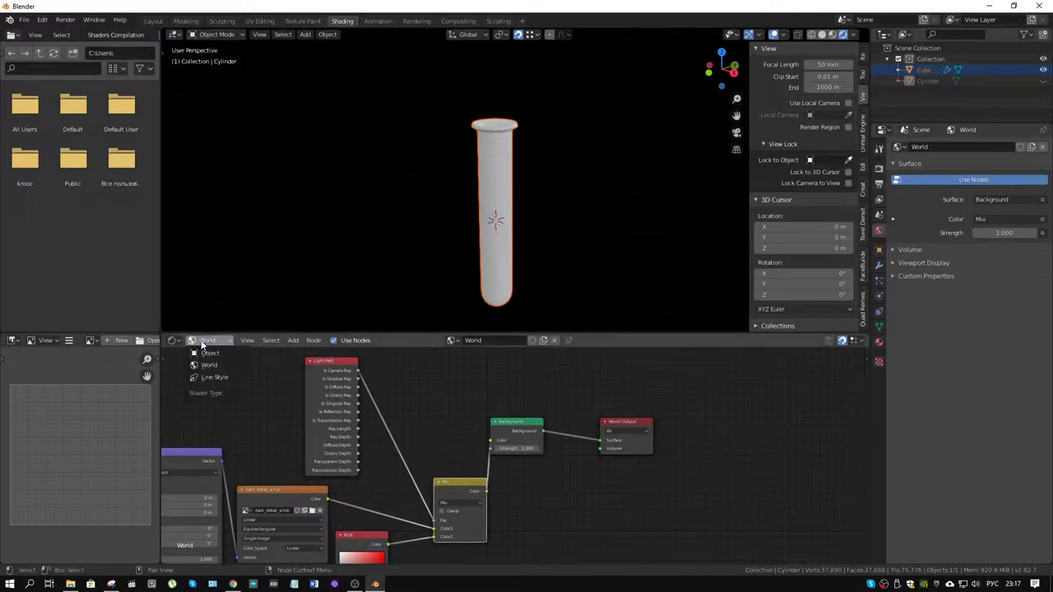
Switch the node editor to Object shading and create a new material for the active object.
left_click(206, 353)
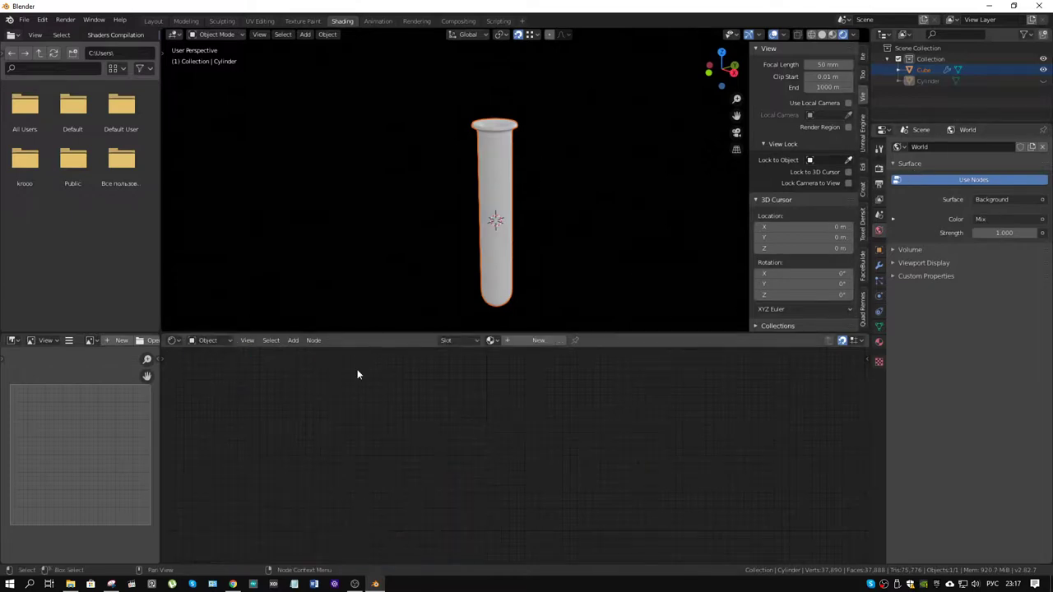
left_click(522, 340)
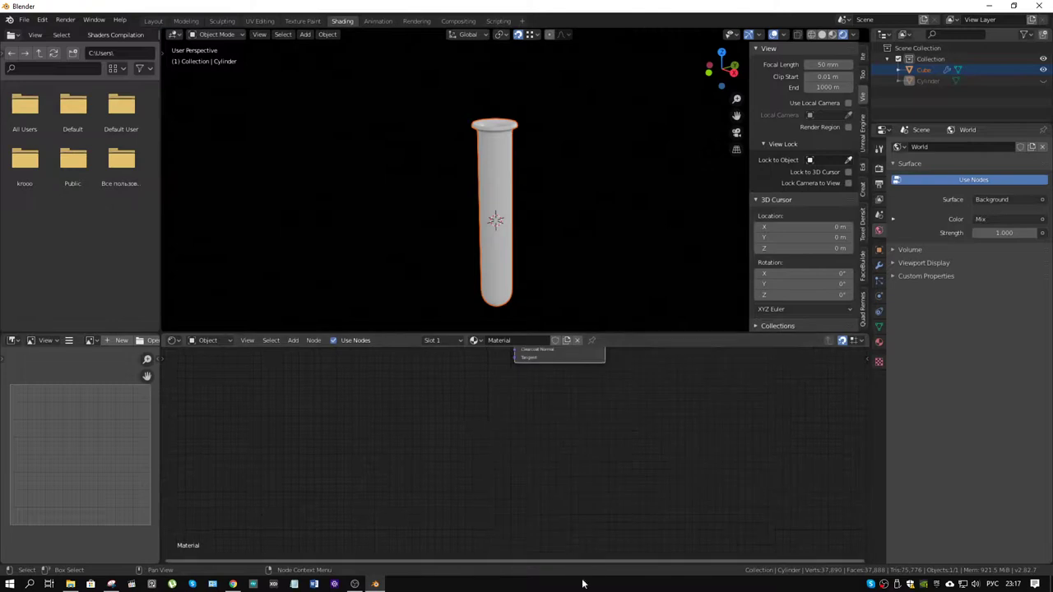
key("Home")
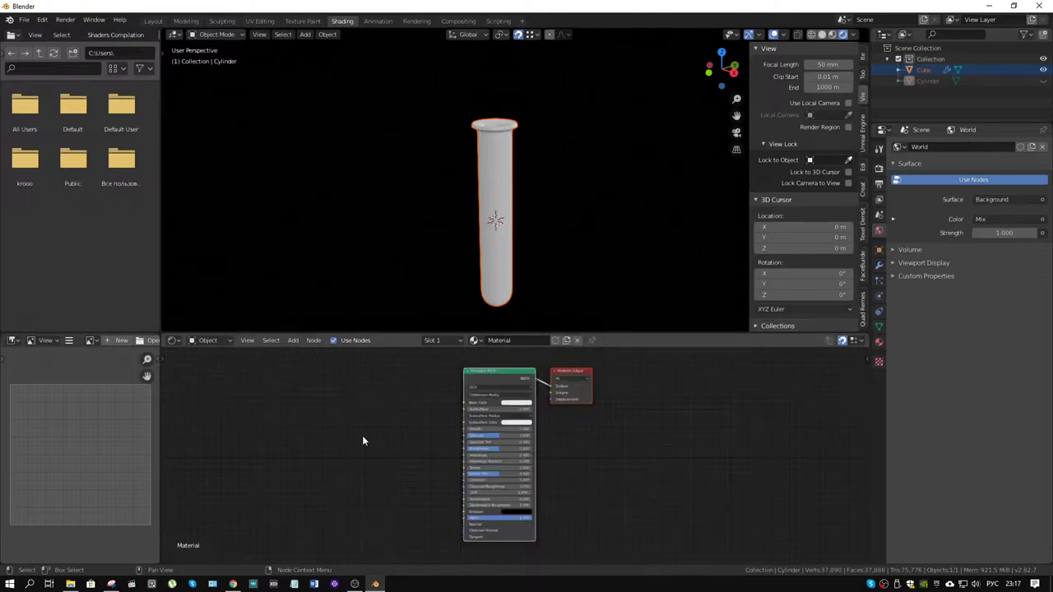
key("shift+a")
mouse_move(392, 439)
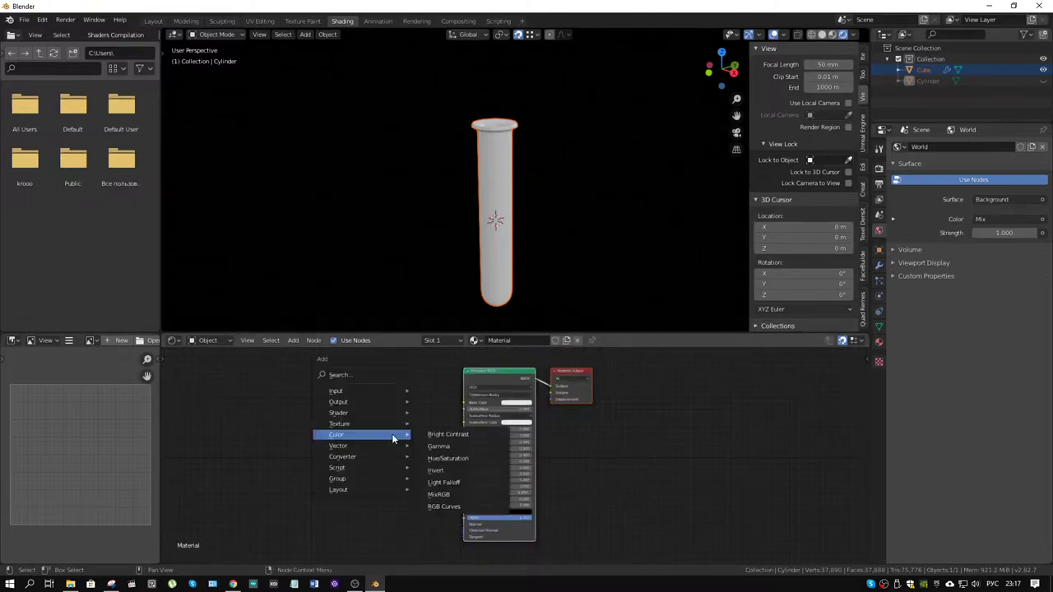
mouse_move(366, 462)
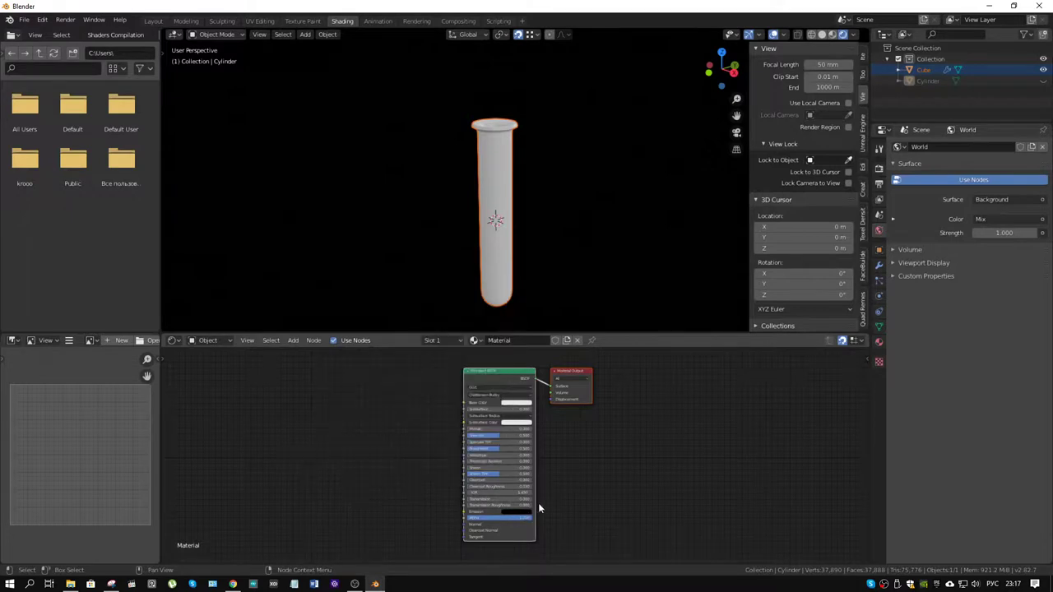
Enable Screen Space Reflections for Eevee, with Refraction on and Half Res Trace off.
left_click(879, 169)
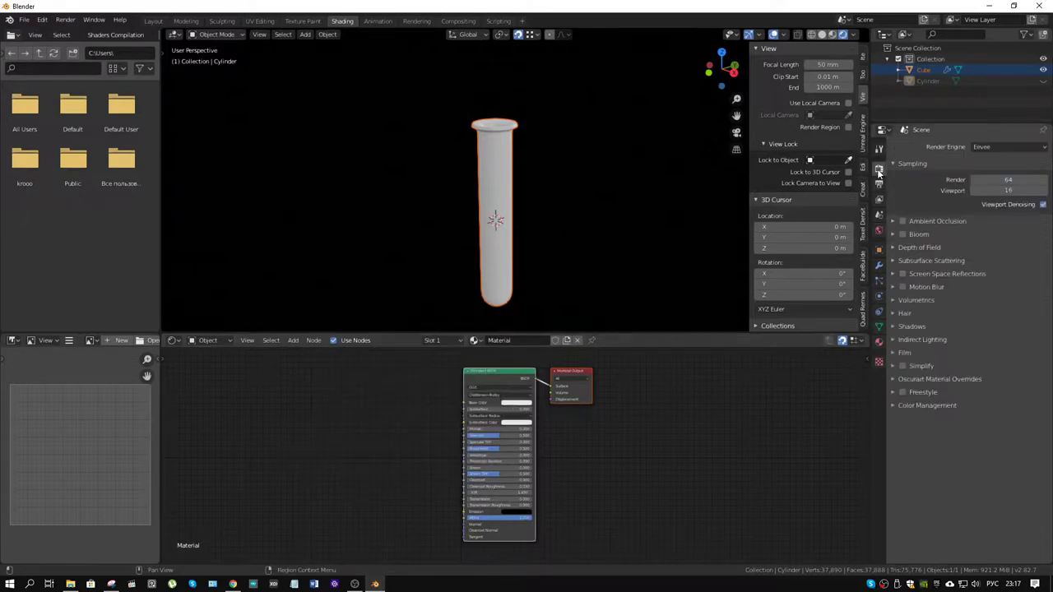
left_click(902, 275)
left_click(892, 274)
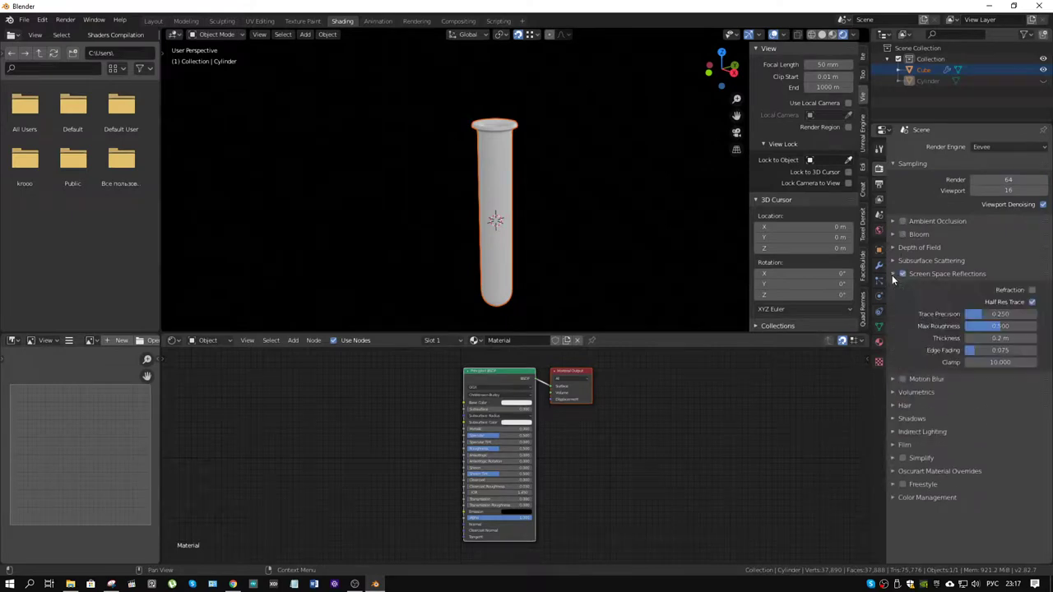
left_click(1033, 302)
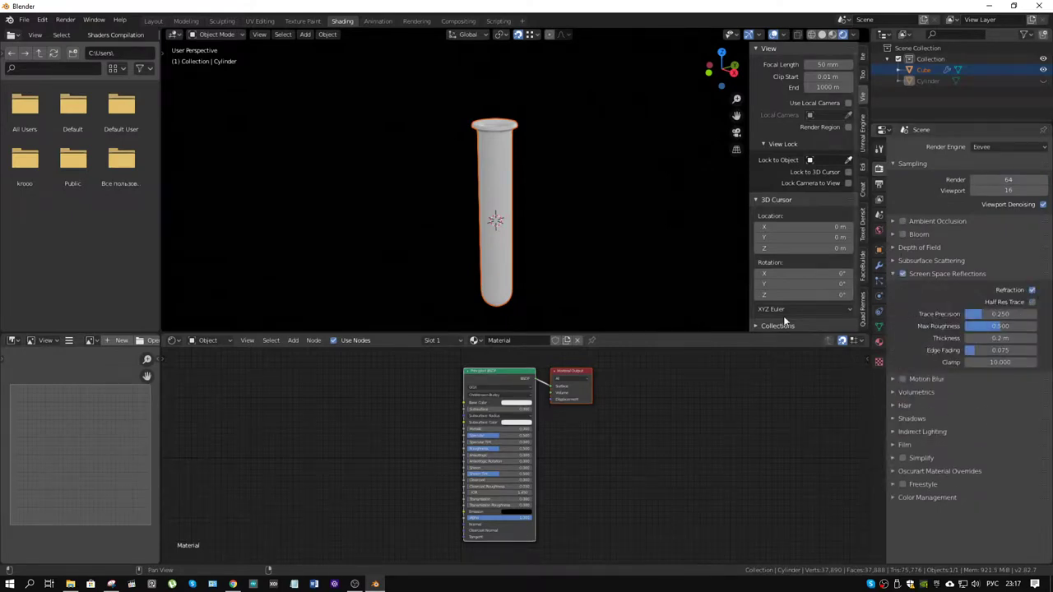
Set the material's Blend Mode and Shadow Mode to Alpha Hashed and enable Screen Space Refraction.
left_click(879, 340)
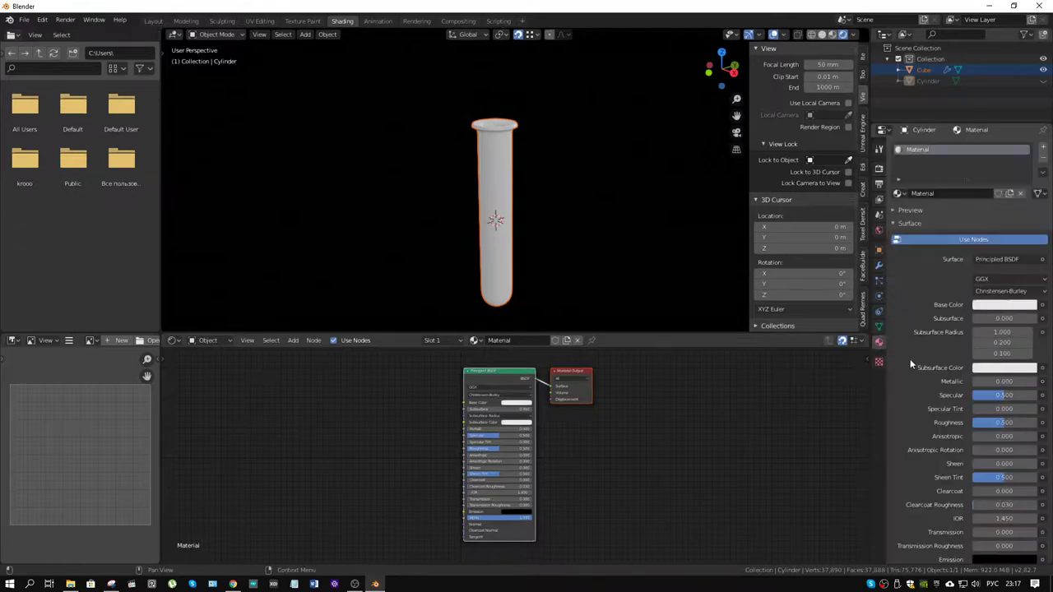
scroll(910, 359, "down", 8)
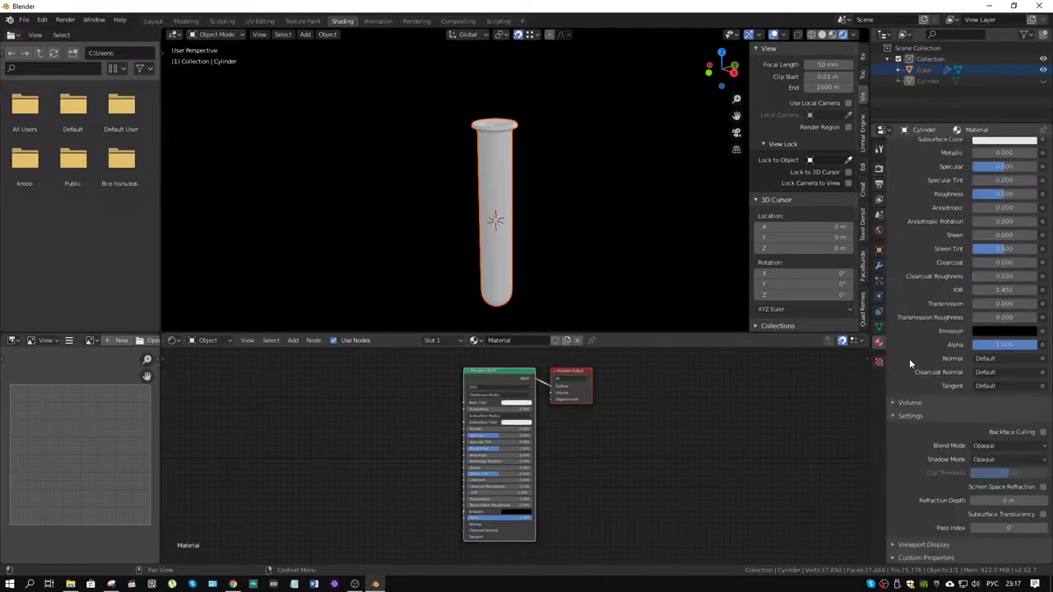
left_click(988, 446)
left_click(1007, 483)
left_click(994, 460)
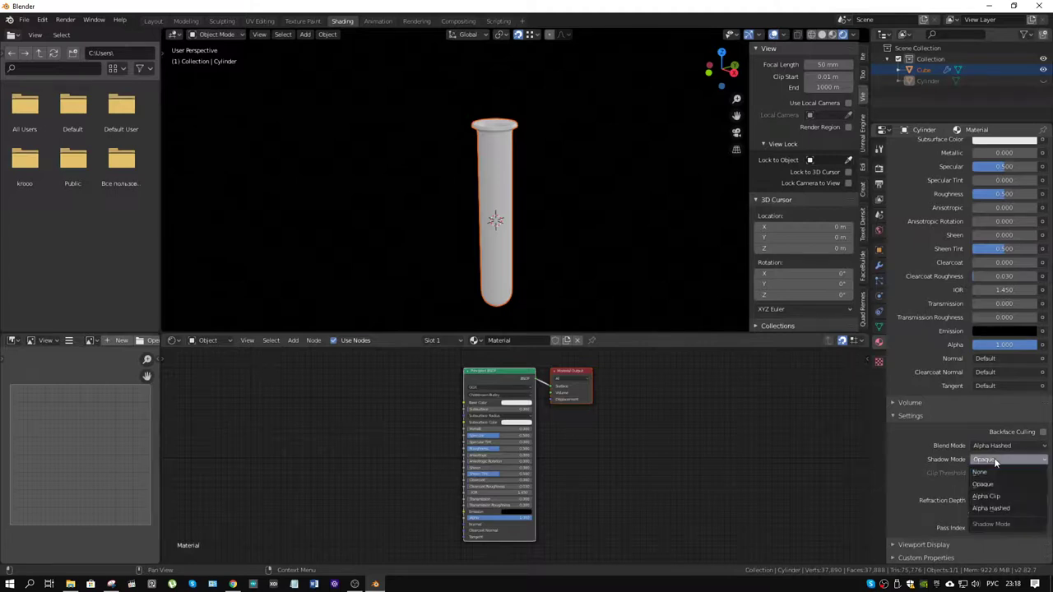
left_click(1002, 507)
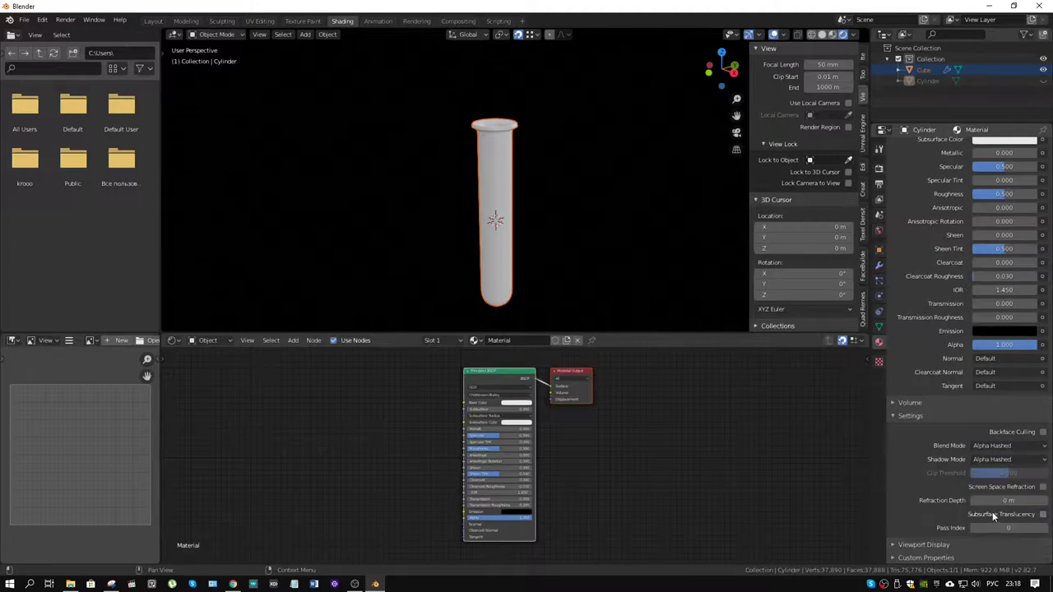
left_click(1043, 487)
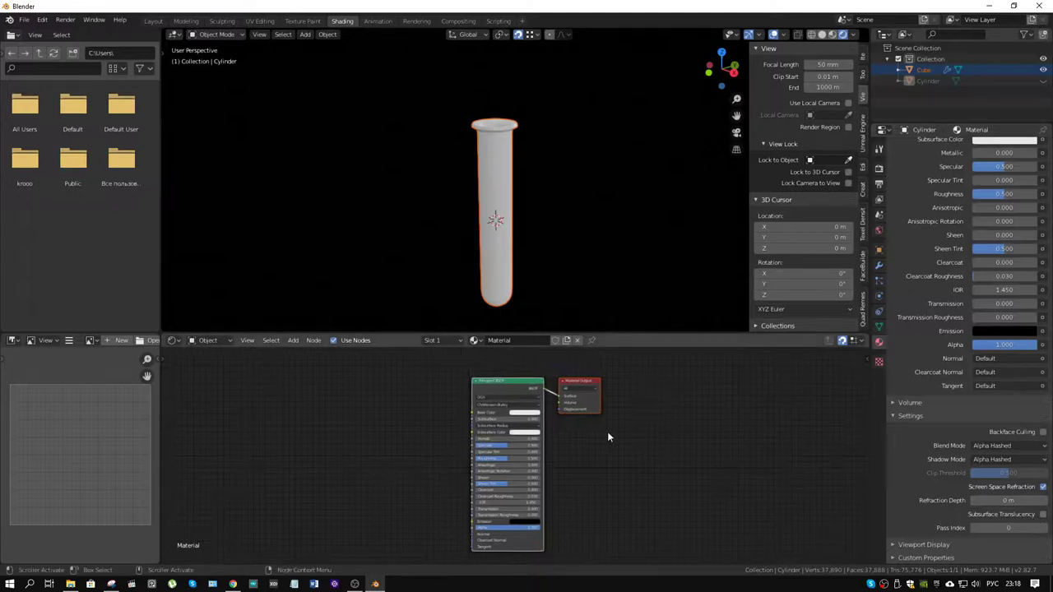
Set the Principled BSDF's Transmission to 0.9.
scroll(521, 473, "up", 2)
scroll(521, 468, "up", 2)
scroll(559, 494, "down", 4, "shift")
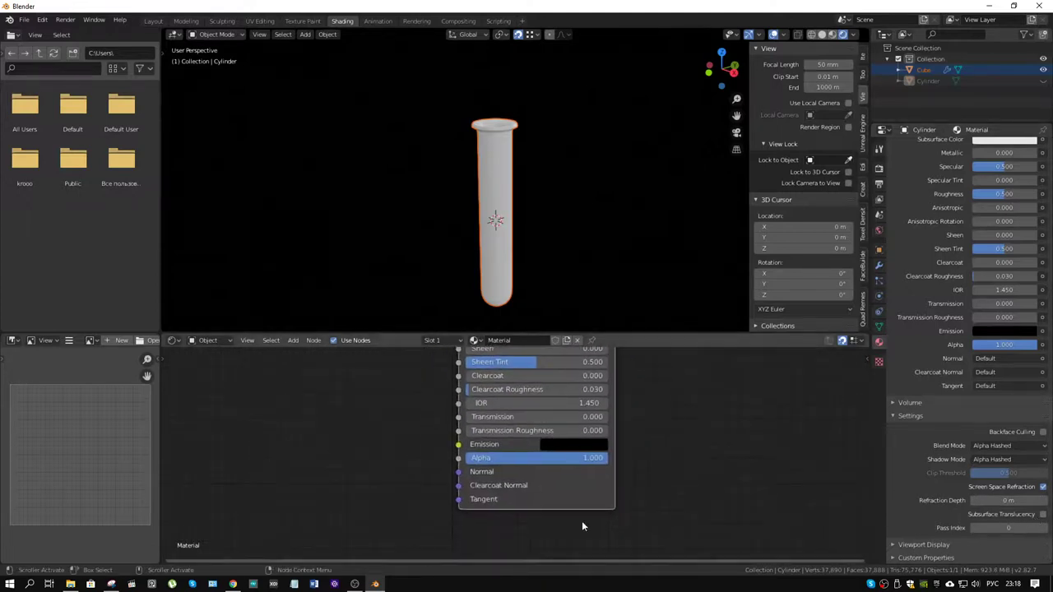
left_click(589, 417)
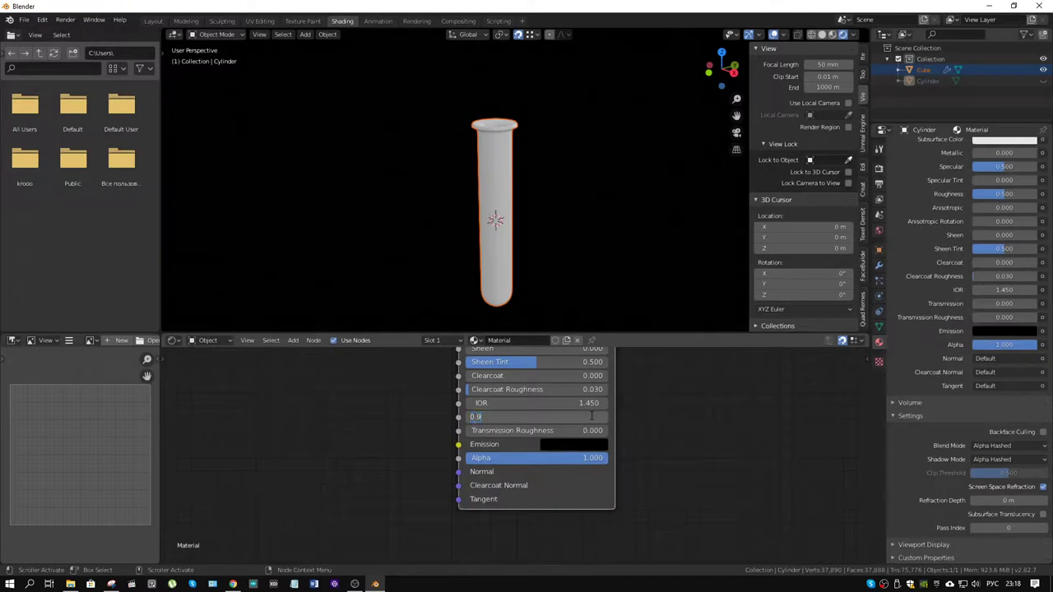
type("0.9")
key("Return")
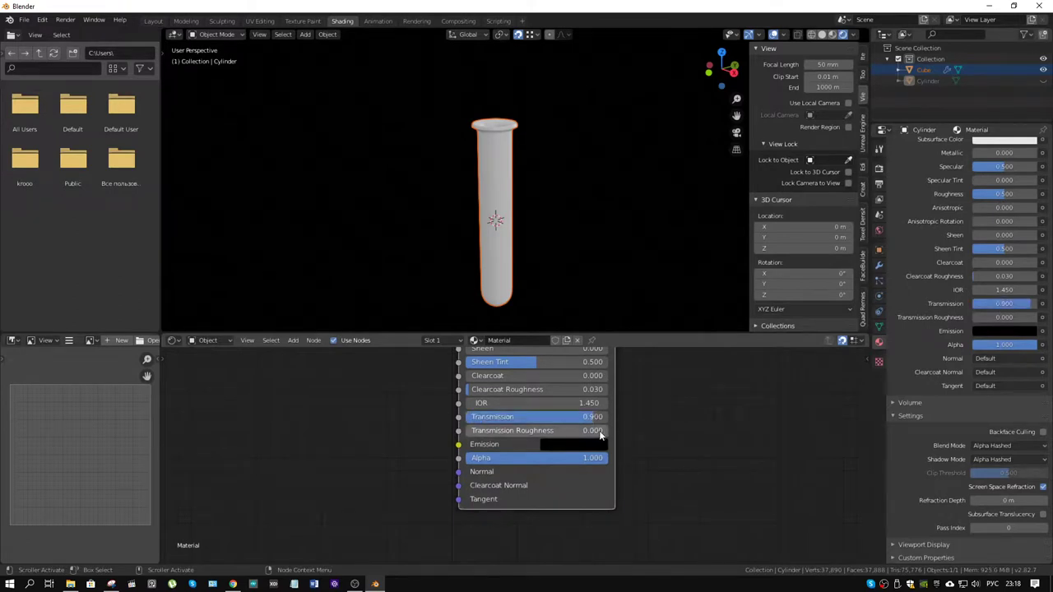
Set the Principled BSDF's IOR to 0.92.
left_click(592, 403)
type("0.9")
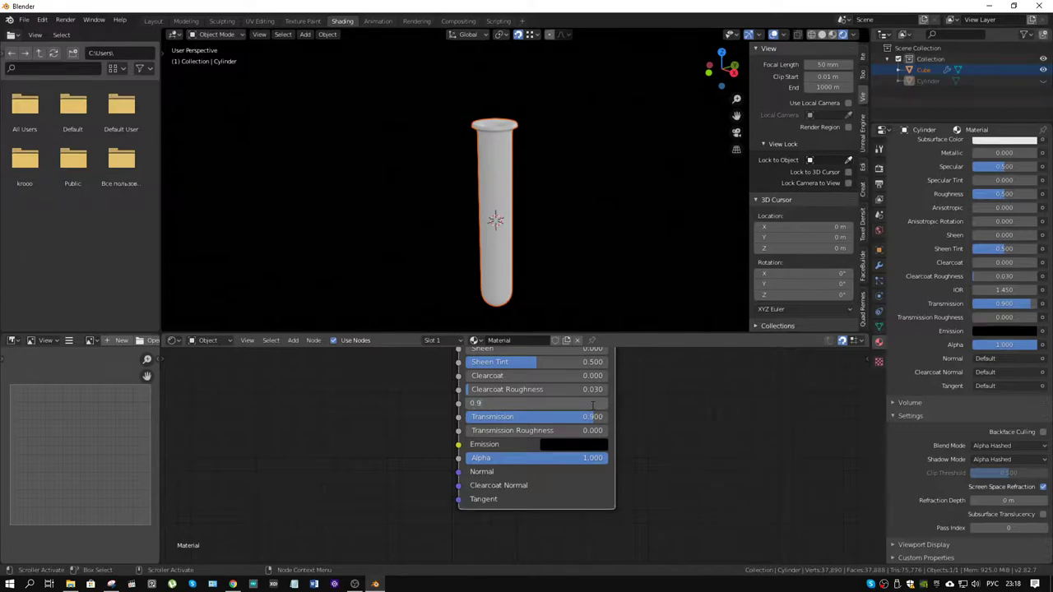
type("2")
key("Return")
Lower the Principled BSDF's Roughness to 0.1.
scroll(710, 470, "up", 5, "shift")
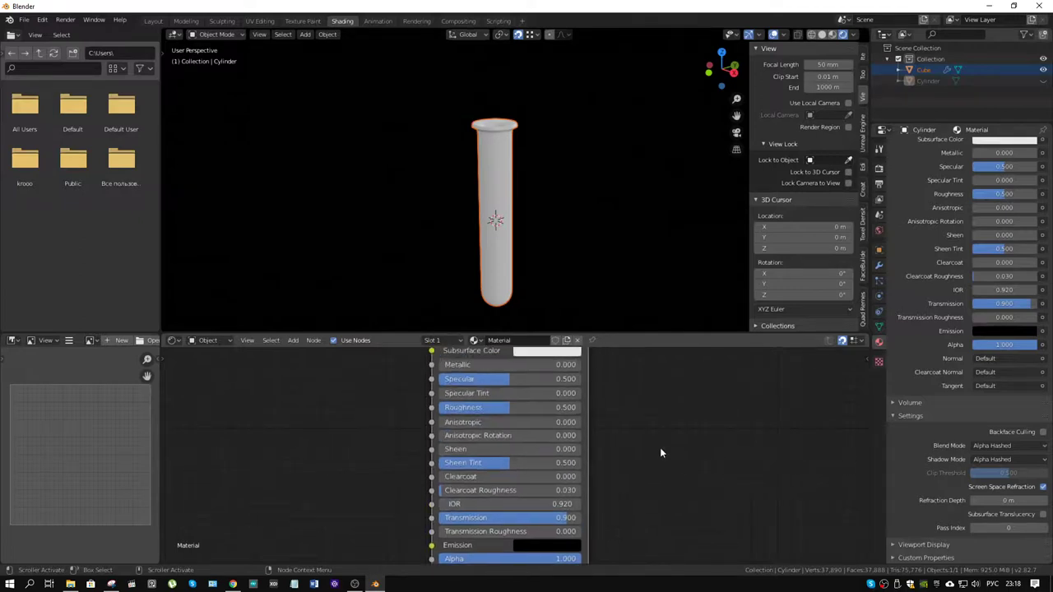
middle_click_drag(545, 195, 627, 240)
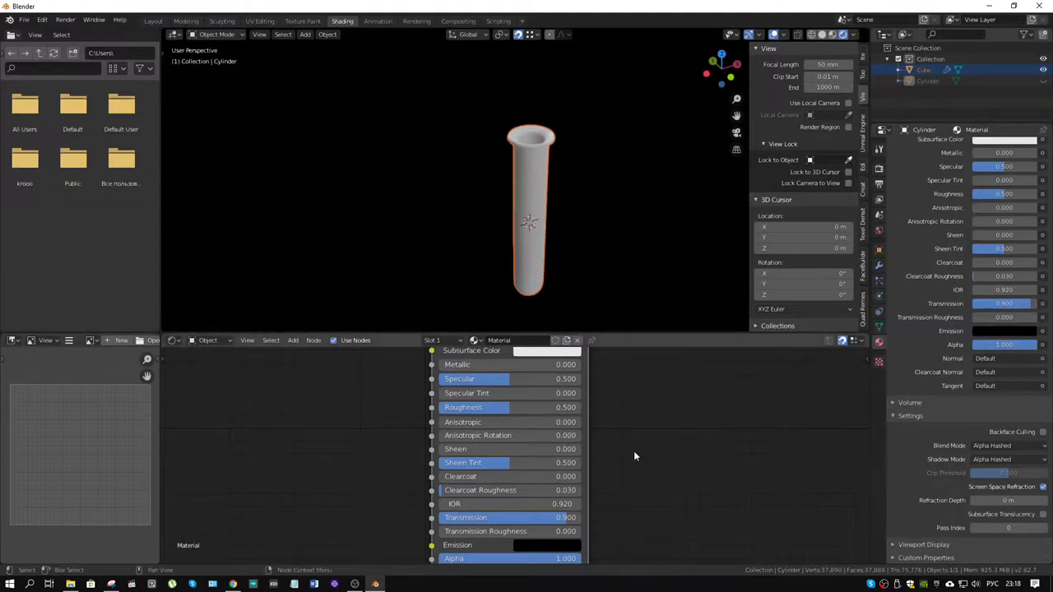
scroll(609, 458, "down", 2)
middle_click_drag(601, 460, 605, 409)
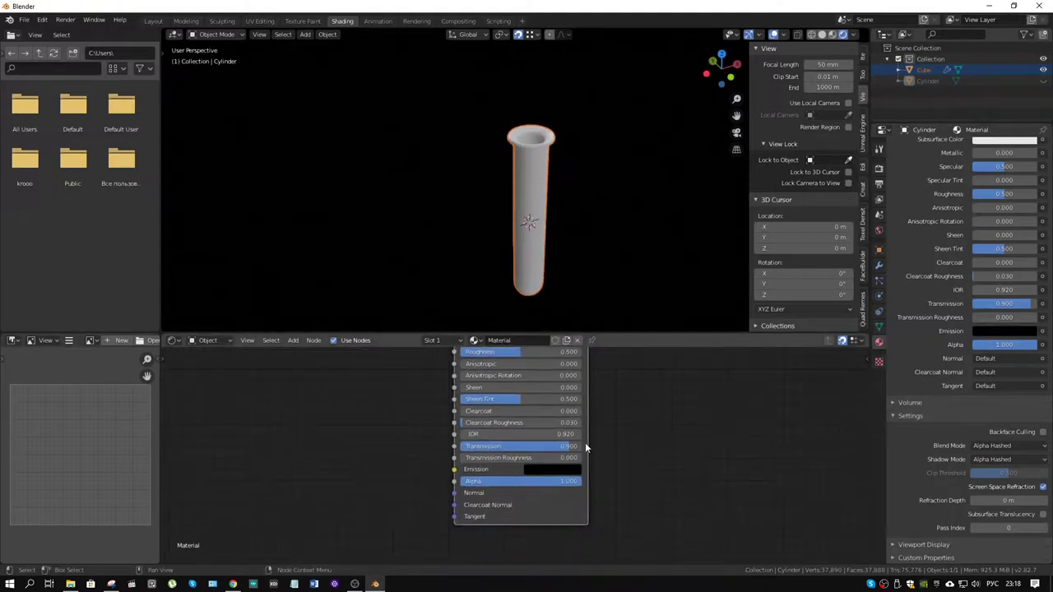
scroll(580, 492, "up", 5, "shift")
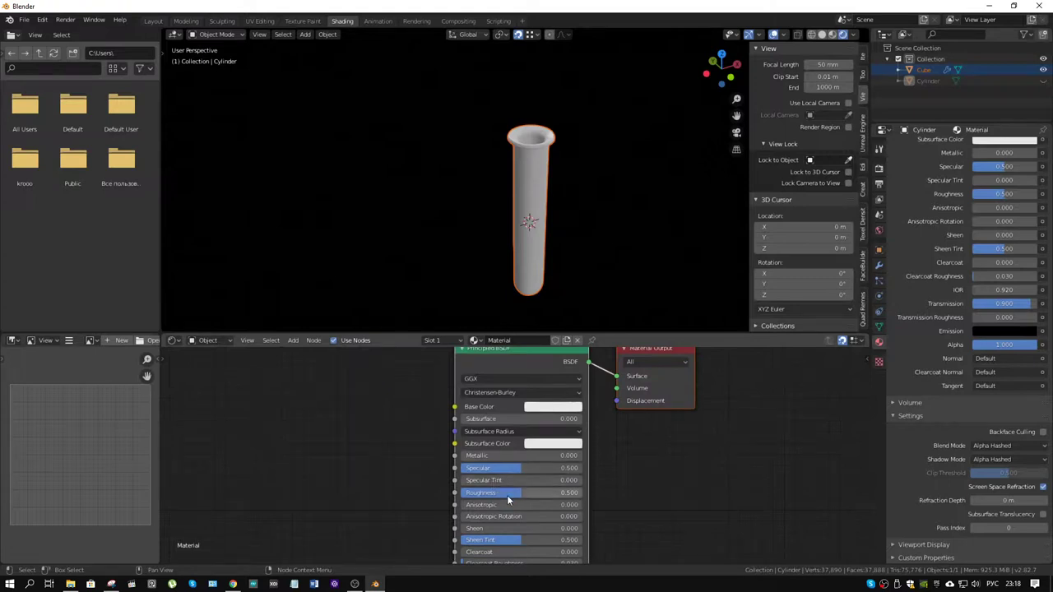
left_click_drag(506, 496, 478, 496)
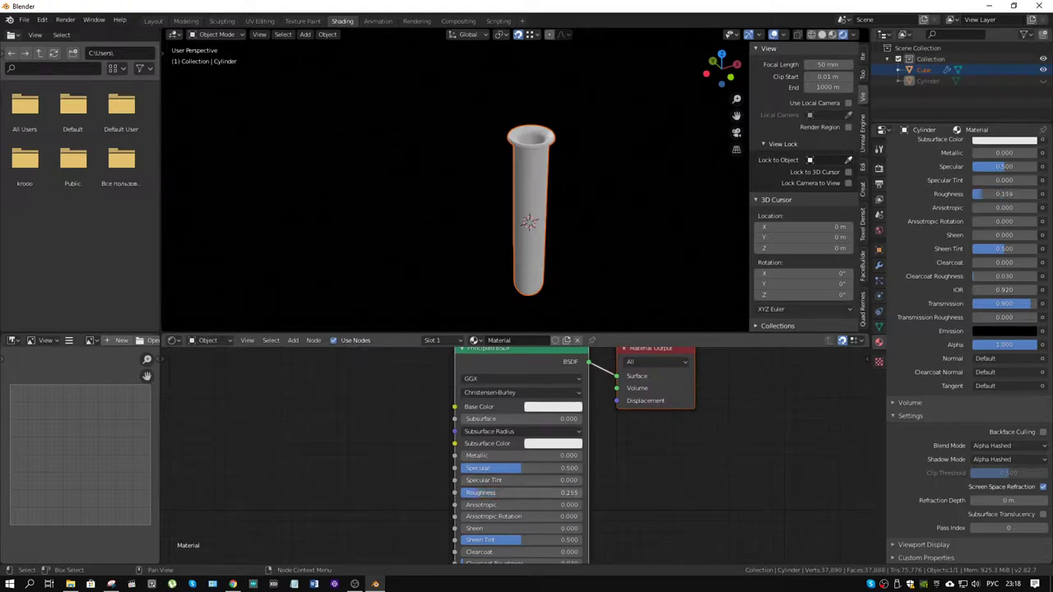
left_click(508, 493)
key("Return")
Select the visible test tube object Cube and assign the existing material named Material to it.
left_click(537, 221)
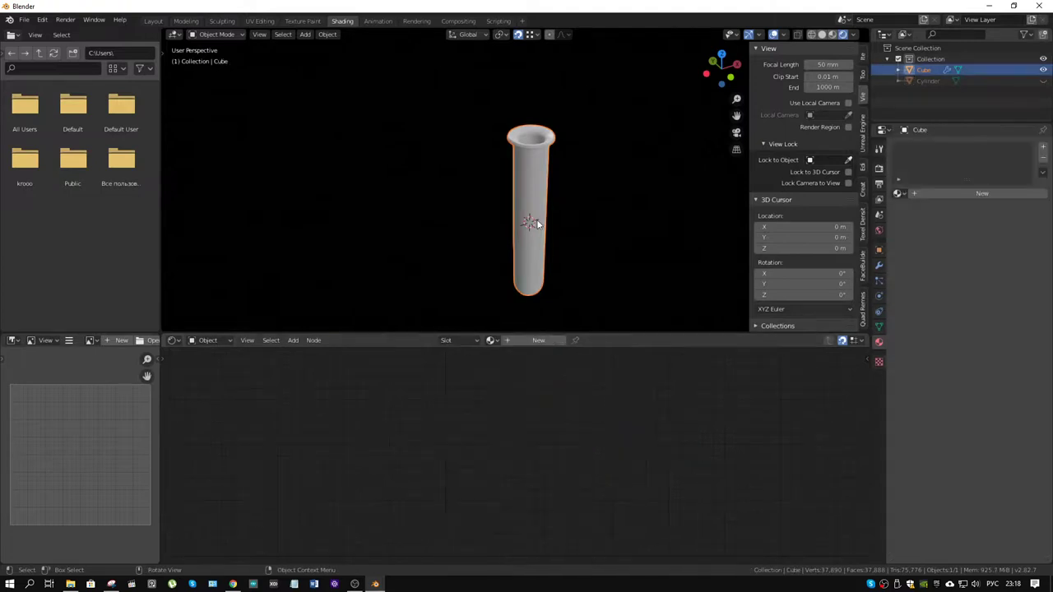
left_click(930, 81)
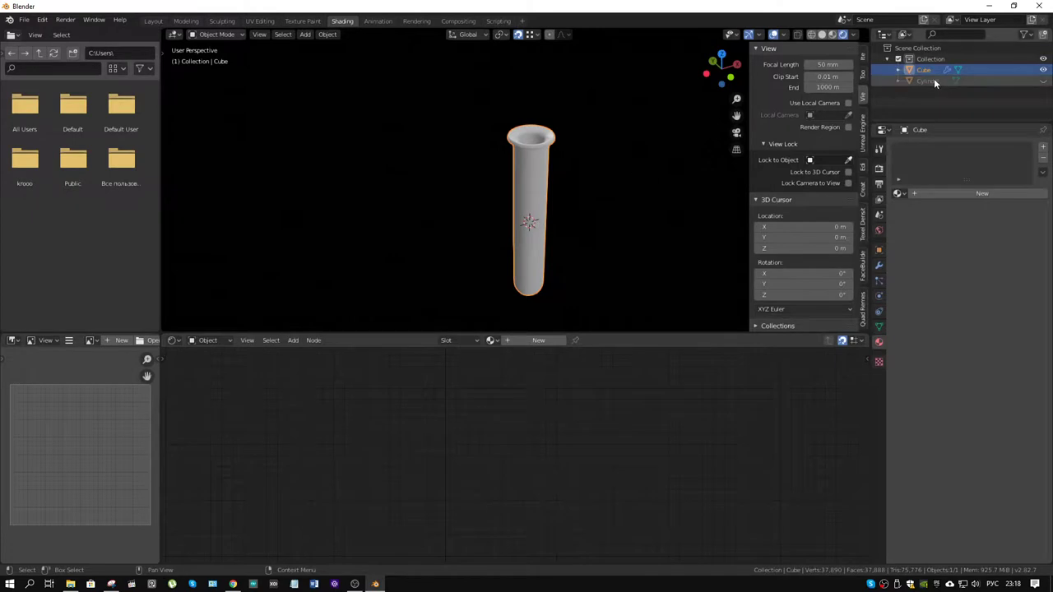
left_click(547, 235)
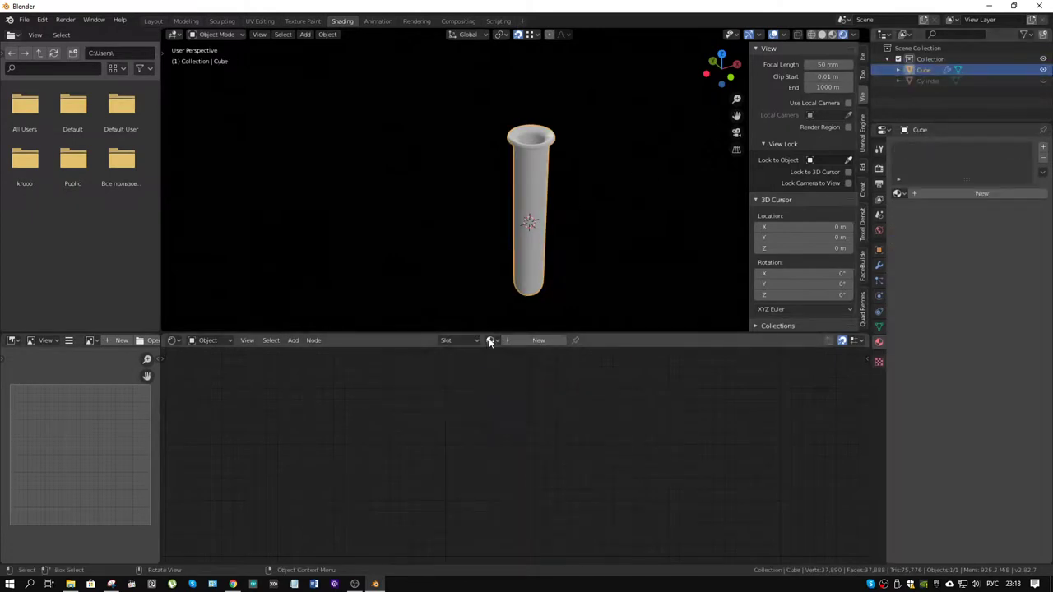
left_click(492, 339)
left_click(495, 357)
Try a Roughness of 0.2 on the test tube's material.
mouse_move(522, 251)
middle_mouse_down()
mouse_move(566, 163)
mouse_move(469, 150)
mouse_move(599, 170)
mouse_move(649, 217)
mouse_move(675, 87)
mouse_move(627, 186)
mouse_move(633, 177)
middle_mouse_up()
left_click(493, 539)
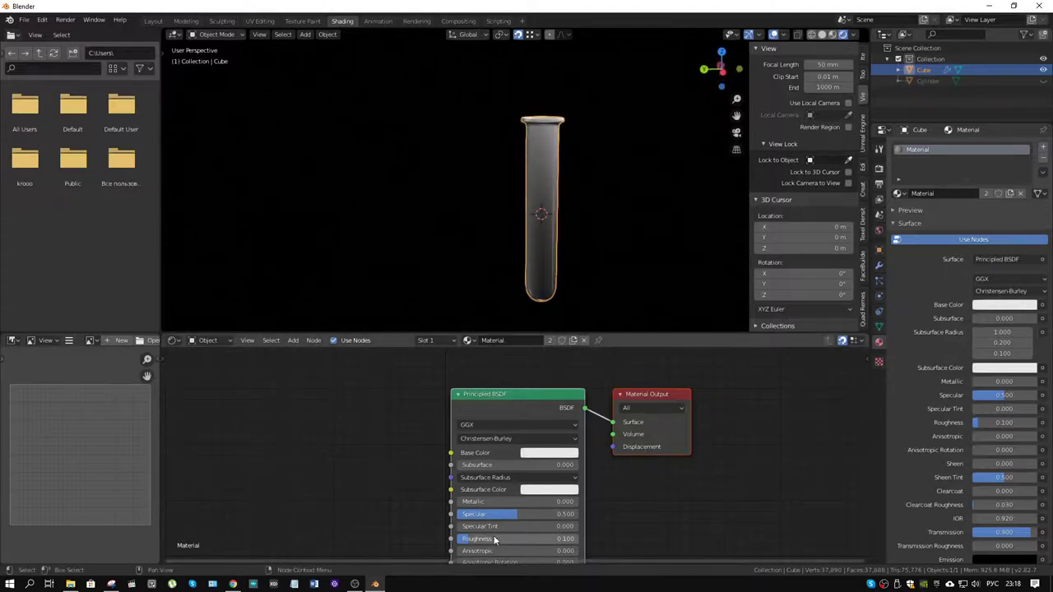
type("0.2")
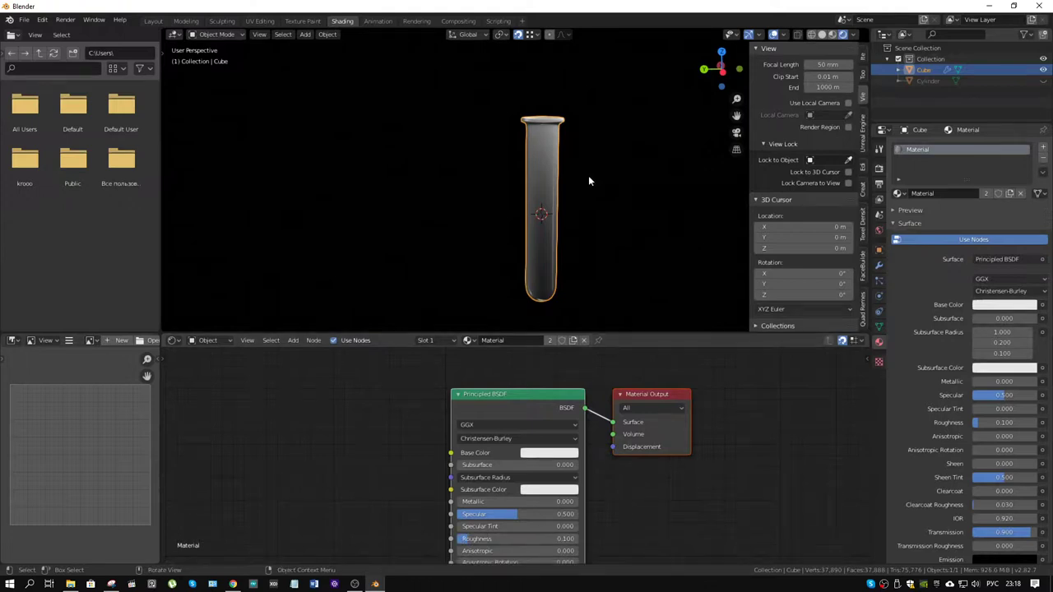
Add a mesh plane to the scene at the 3D cursor.
middle_click_drag(588, 175, 580, 248)
scroll(561, 219, "down", 3)
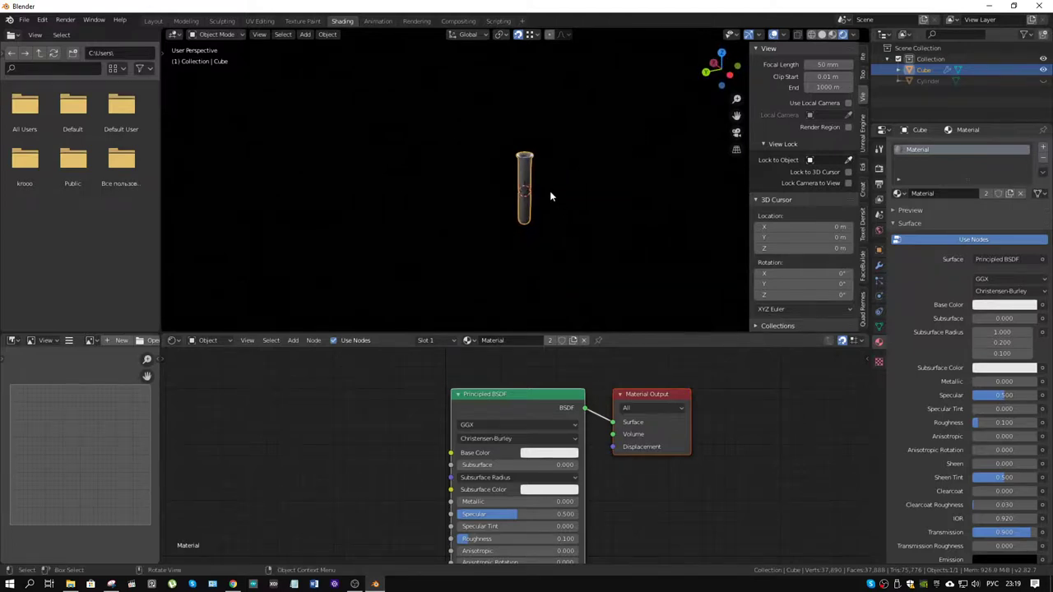
key("shift+a")
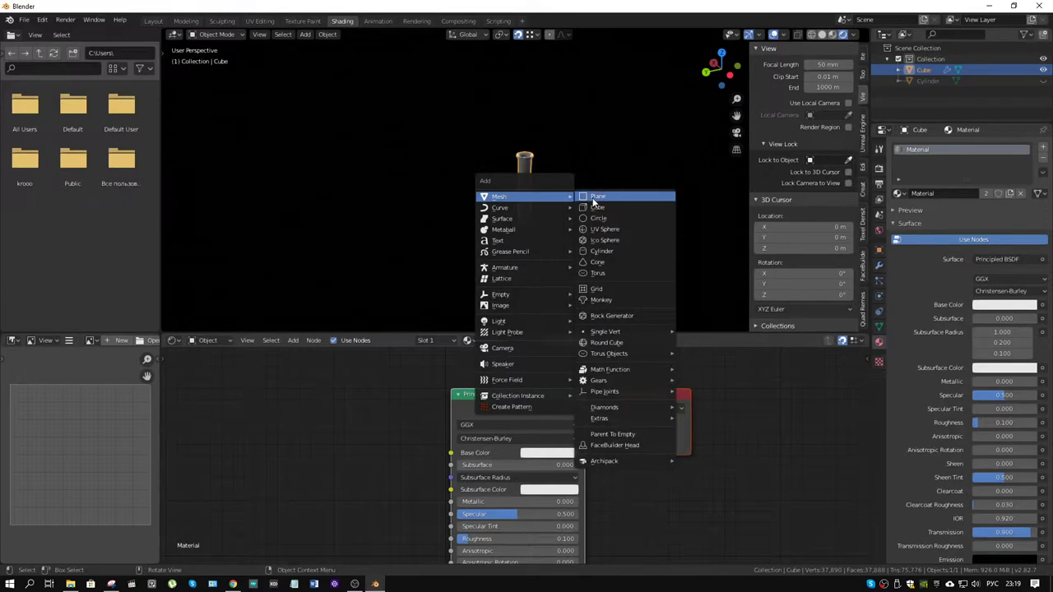
left_click(593, 198)
scroll(575, 200, "down", 5)
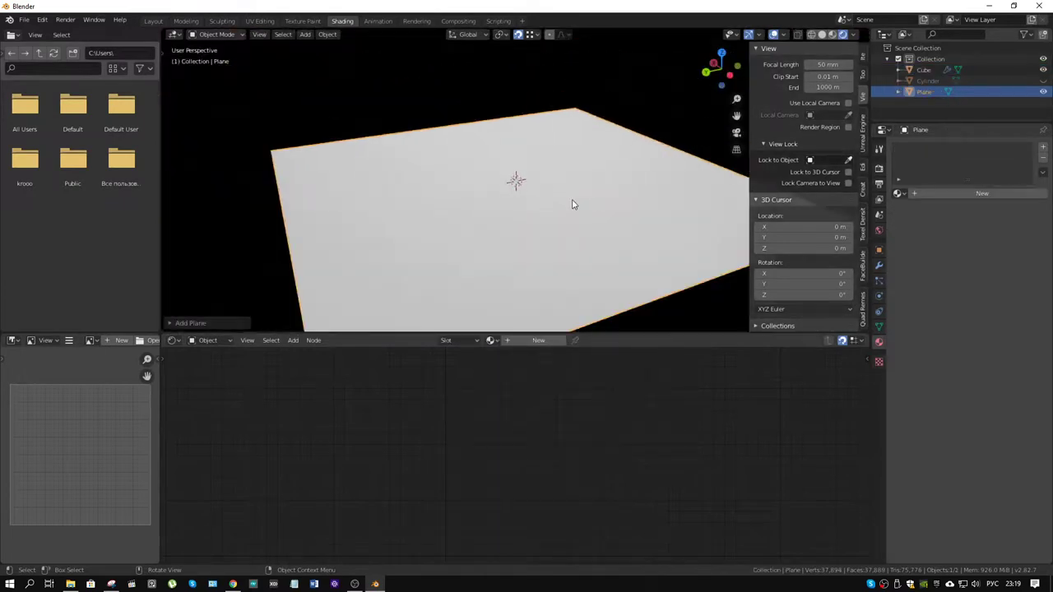
mouse_move(576, 200)
middle_mouse_down()
mouse_move(592, 190)
mouse_move(581, 198)
middle_mouse_up()
Enter Edit Mode on the plane and scale its mesh down to about 0.25.
key("ctrl+Tab")
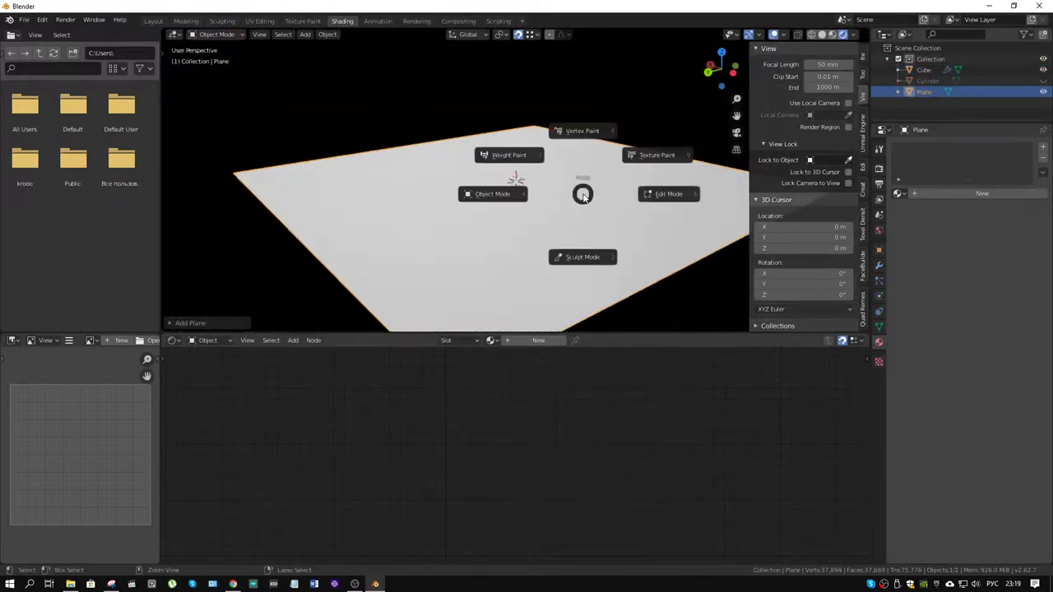
left_click(658, 195)
key("s")
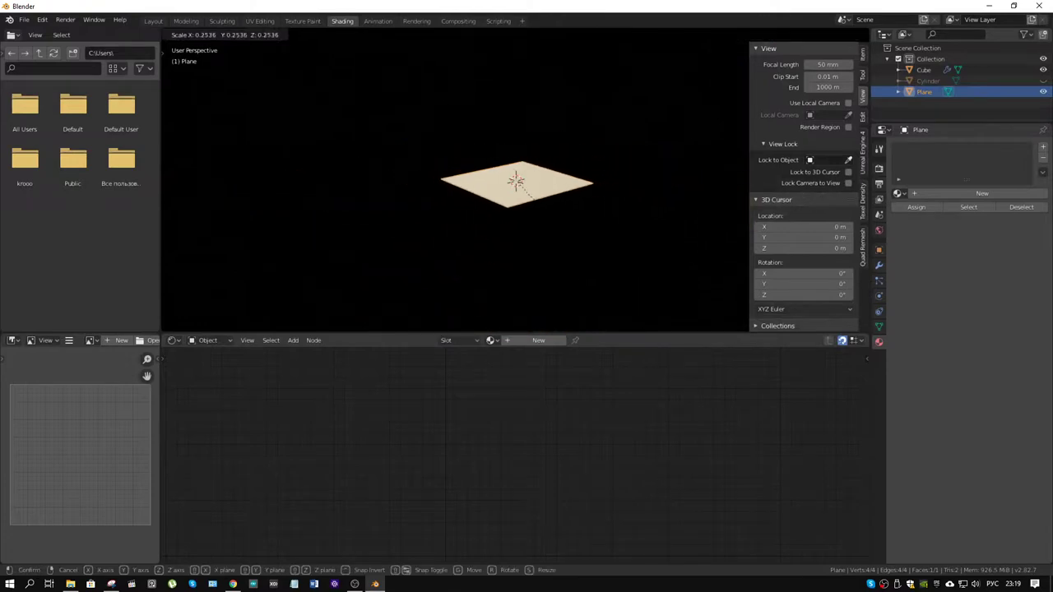
left_click(553, 204)
Lower the plane's mesh along global Z by about 0.024 m, down to the test tube's rounded end.
scroll(619, 168, "up", 6)
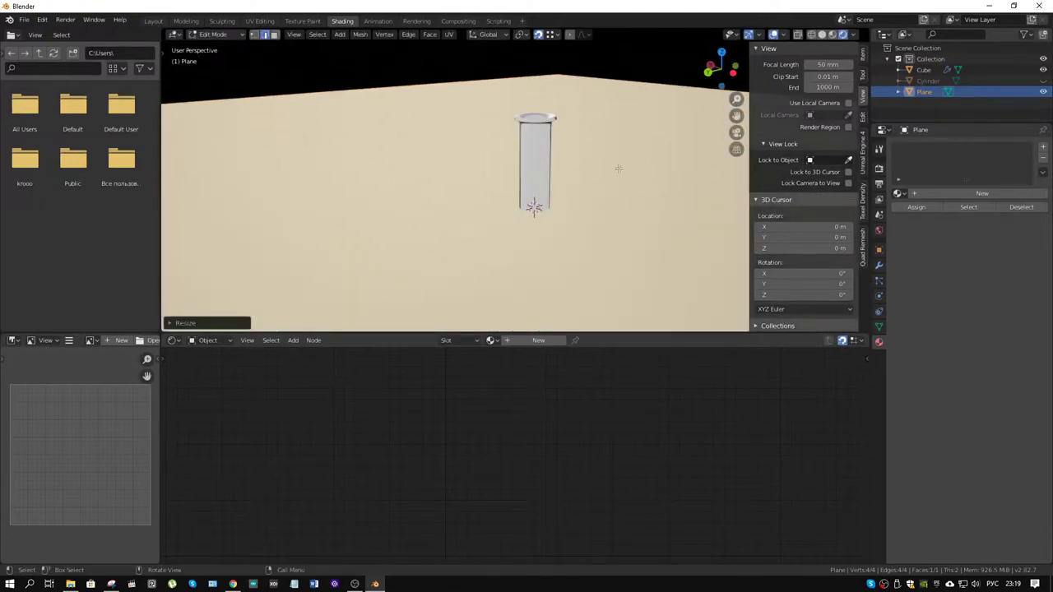
key("g")
key("z")
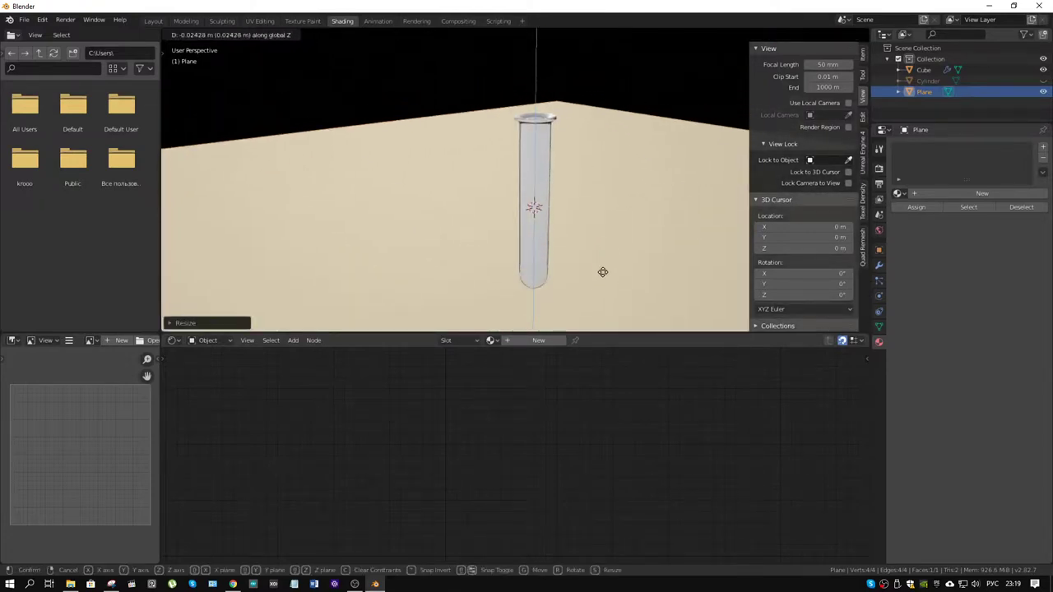
left_click(602, 272)
Select the plane's two rear edges and extrude them upward along global Z to form two backdrop walls.
scroll(584, 230, "down", 5)
left_click(512, 152)
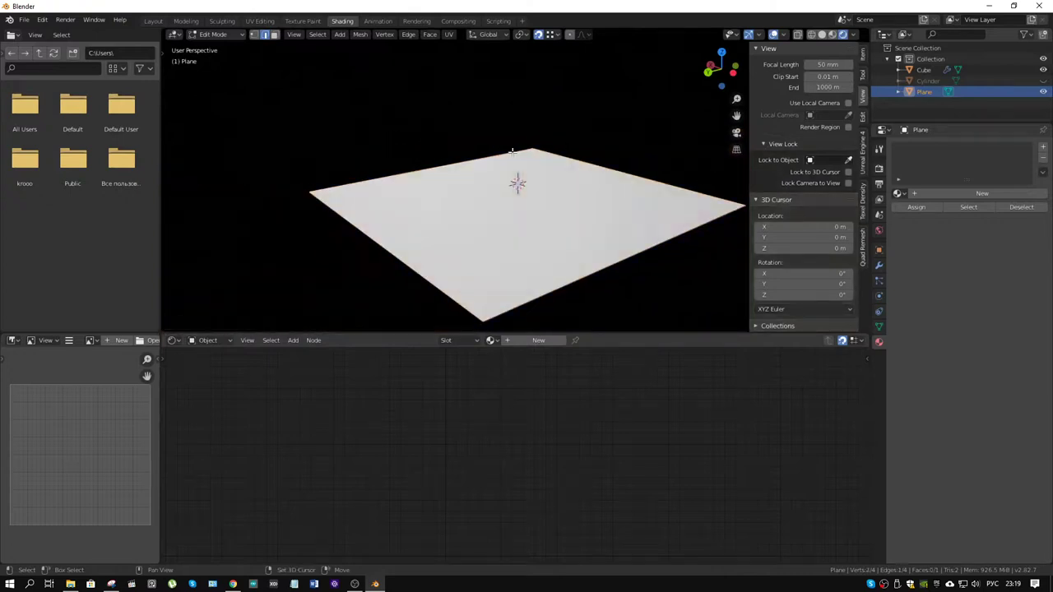
left_click(517, 153, "shift")
scroll(605, 148, "down", 3)
key("e")
key("z")
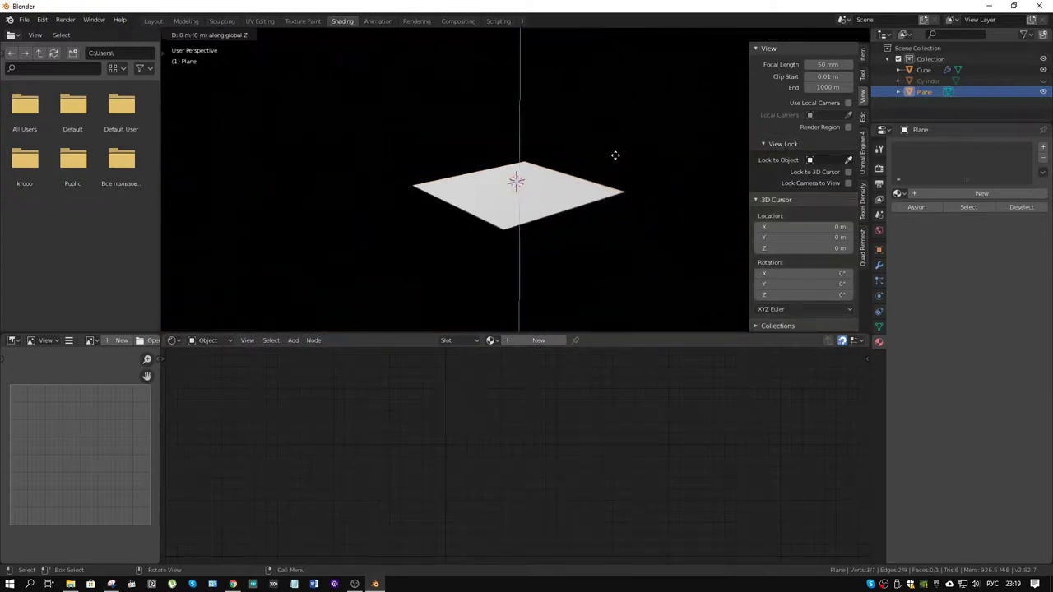
left_click(568, 140)
Bevel the edges where the walls meet the floor and each other, about 0.079 m wide with several segments.
left_click(576, 177)
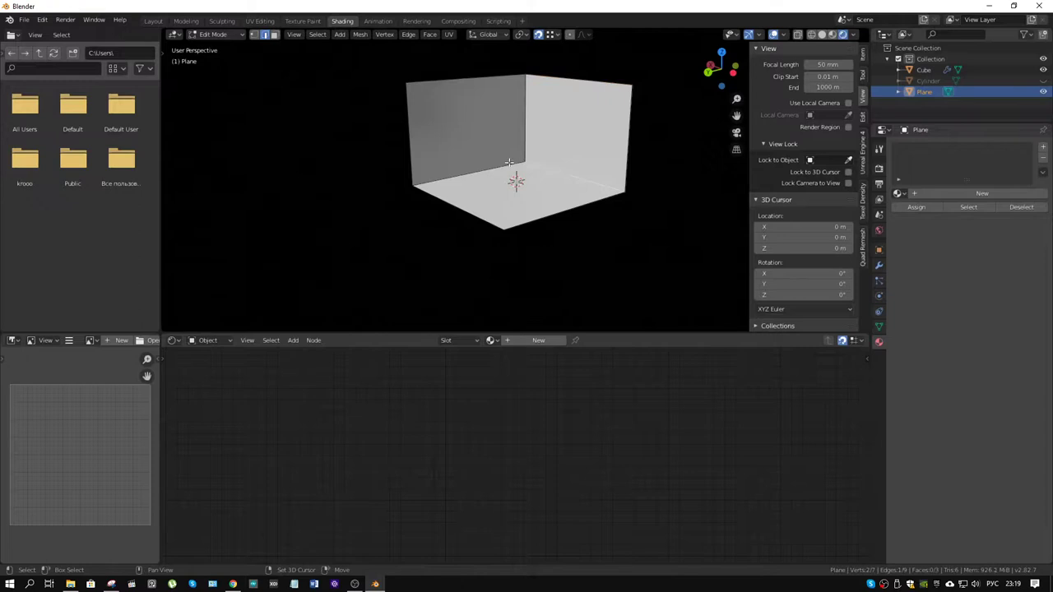
left_click(478, 170, "ctrl")
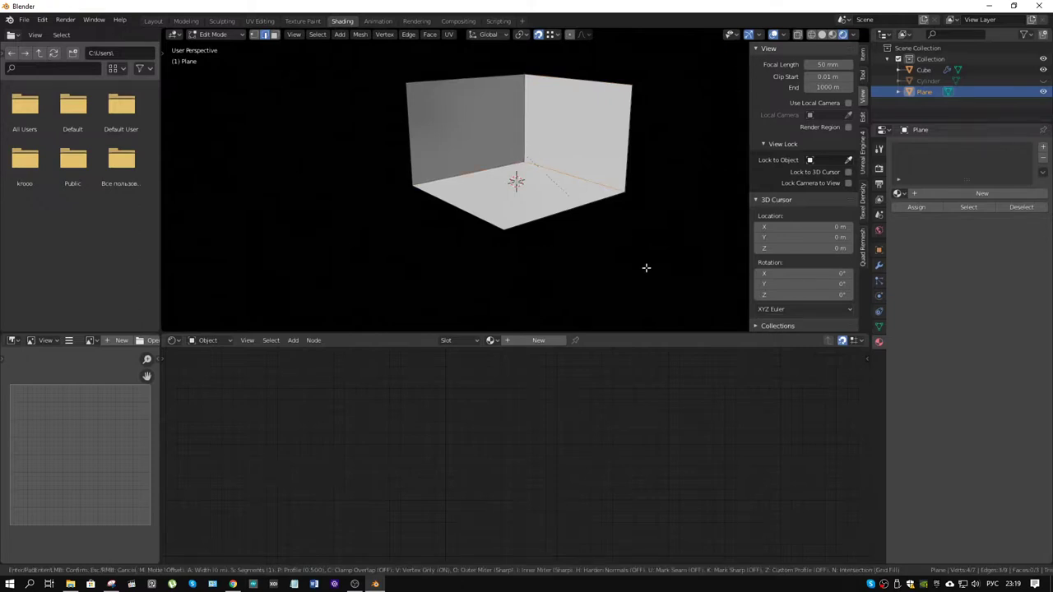
key("ctrl+b")
key("Escape")
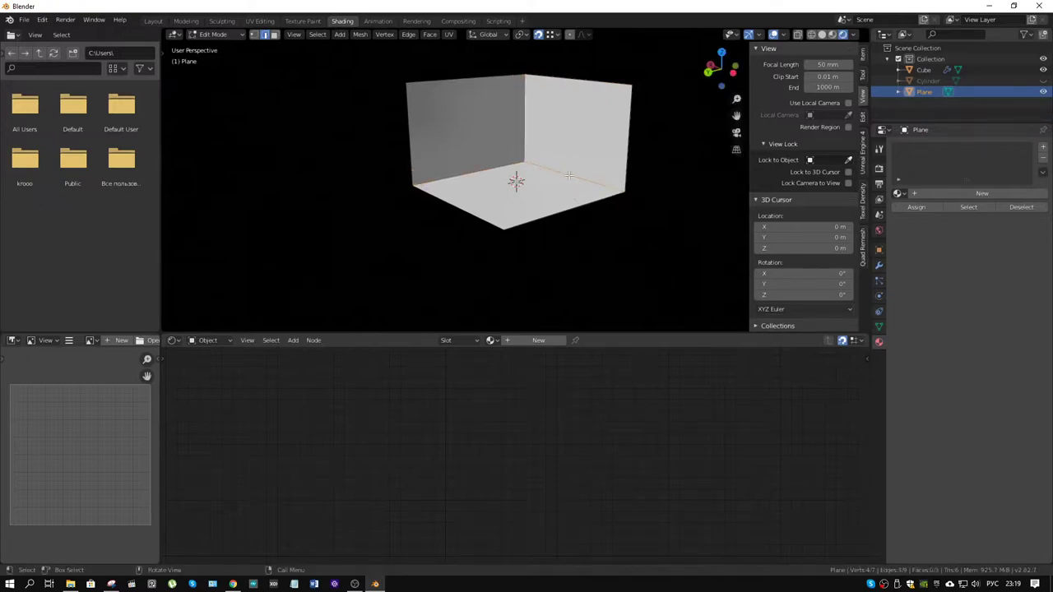
key("ctrl+b")
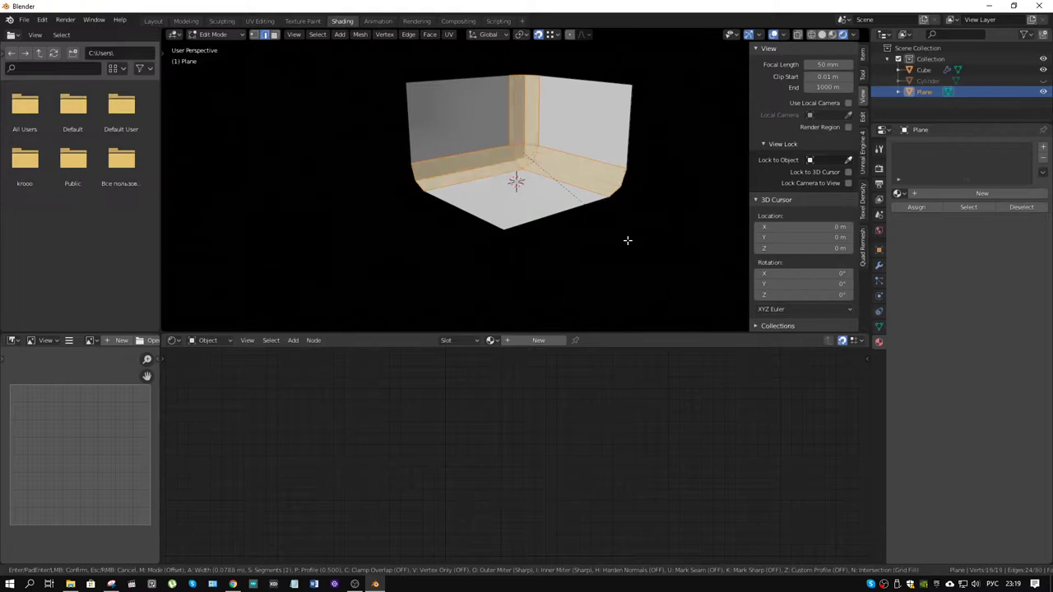
scroll(627, 240, "up", 5)
left_click(627, 240)
Return the backdrop to Object Mode and shade it smooth.
right_click(574, 146)
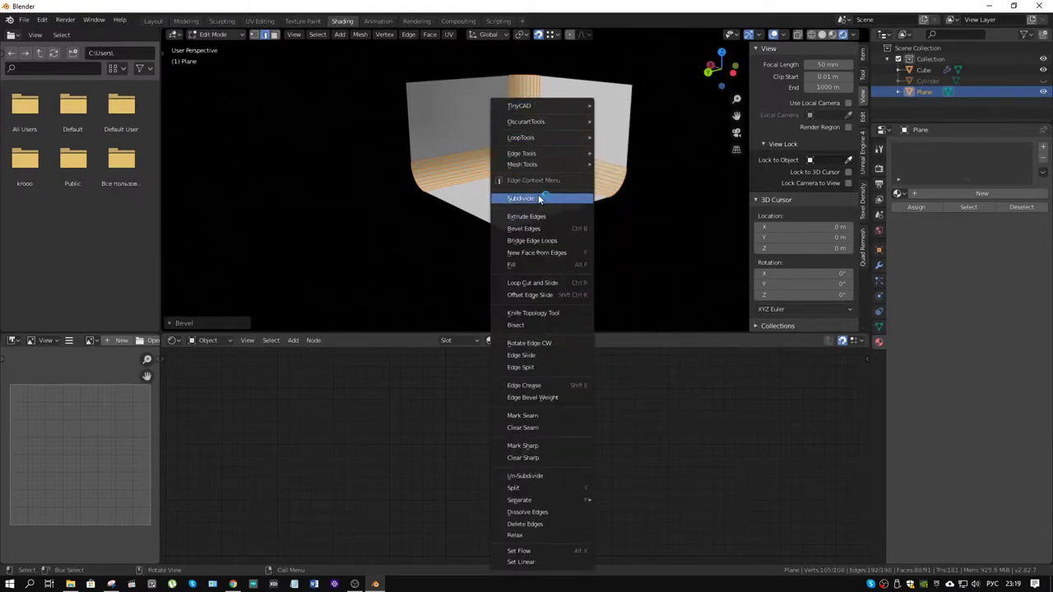
key("Escape")
key("ctrl+Tab")
left_click(572, 99)
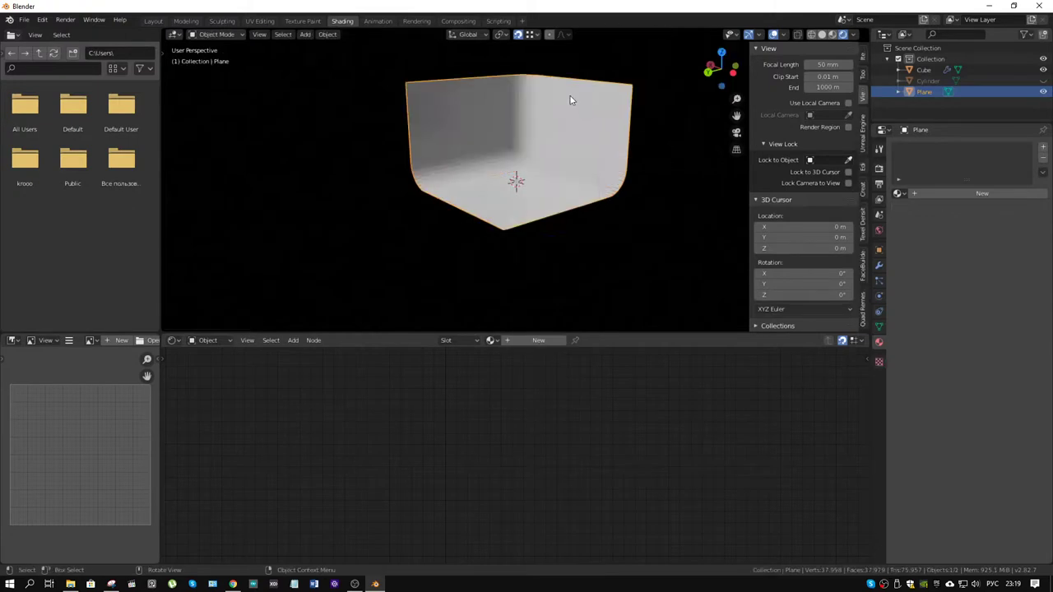
right_click(572, 100)
left_click(572, 97)
Create a new material for the backdrop and add an Image Texture node beside its Principled BSDF.
scroll(574, 115, "up", 8)
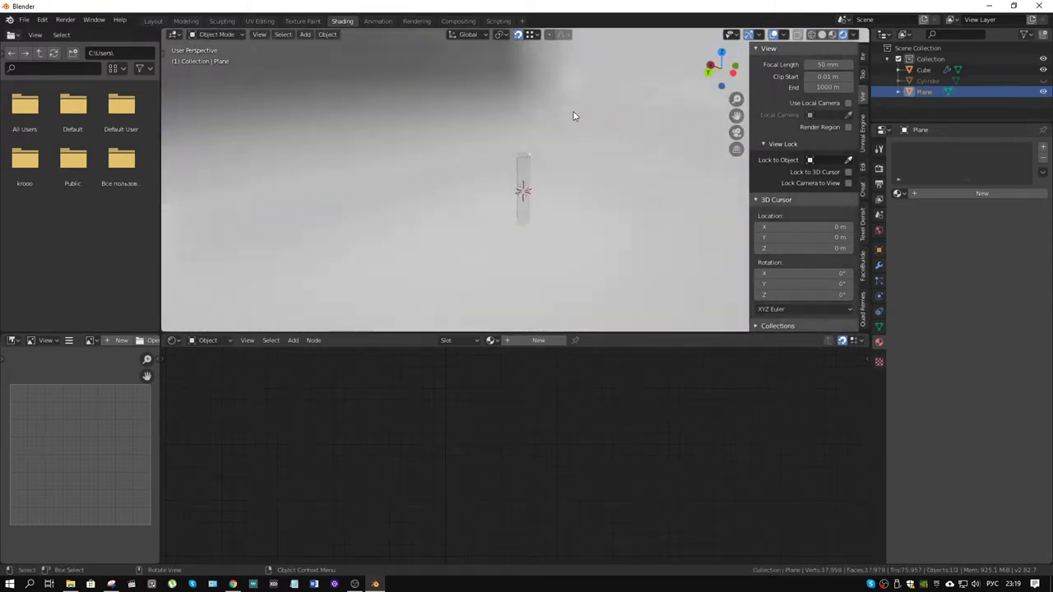
scroll(595, 195, "up", 3)
middle_click_drag(595, 195, 482, 310)
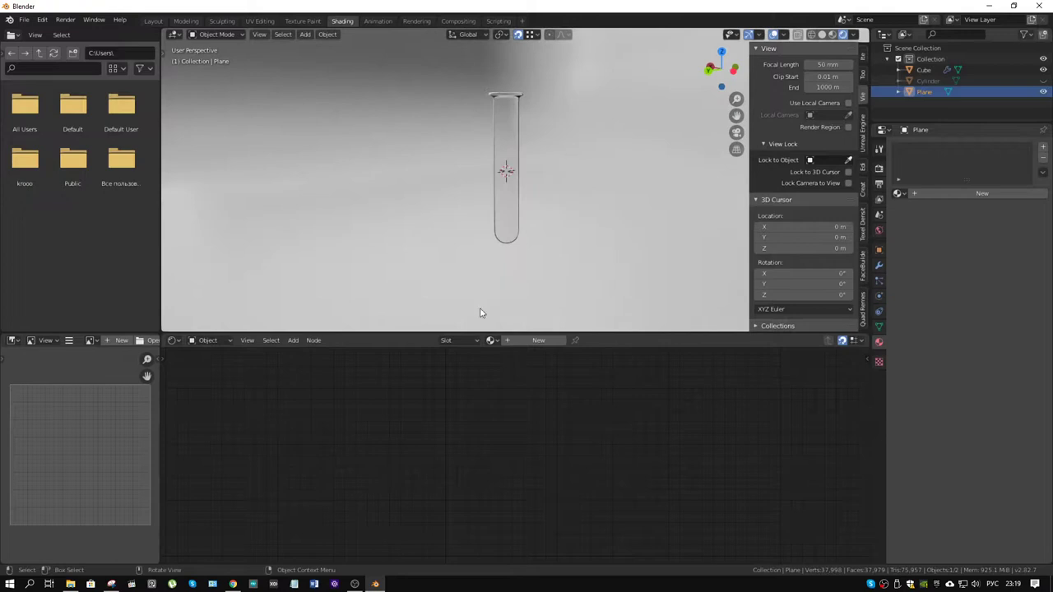
left_click(523, 340)
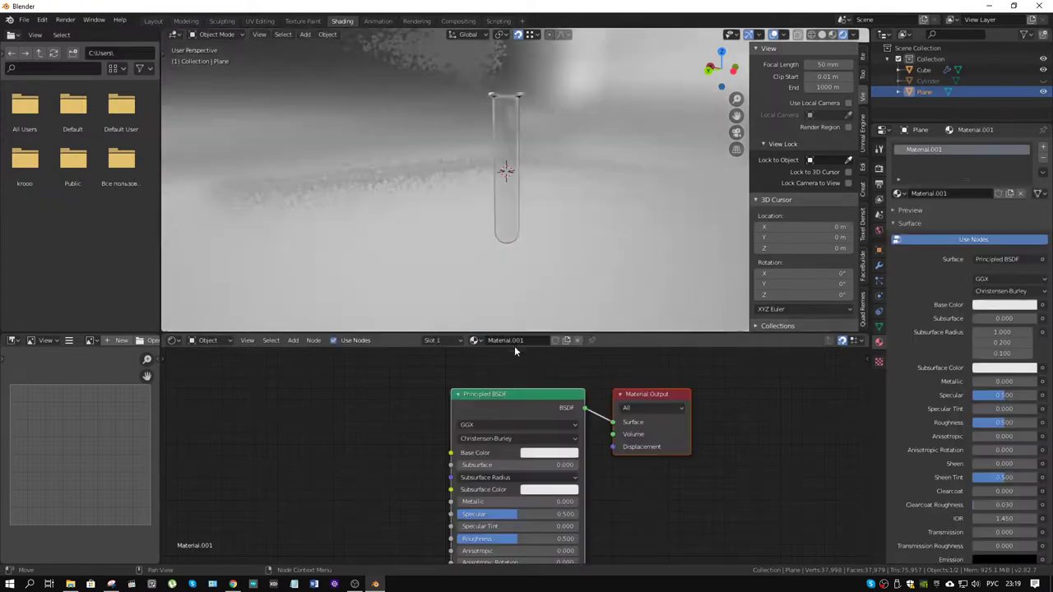
scroll(383, 420, "down", 3)
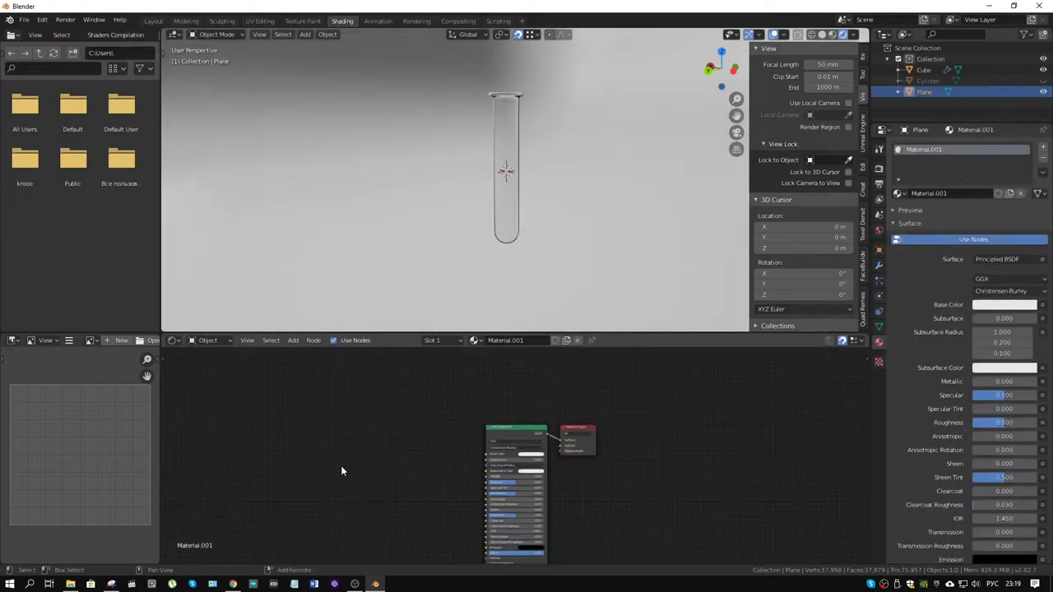
key("shift+a")
mouse_move(341, 466)
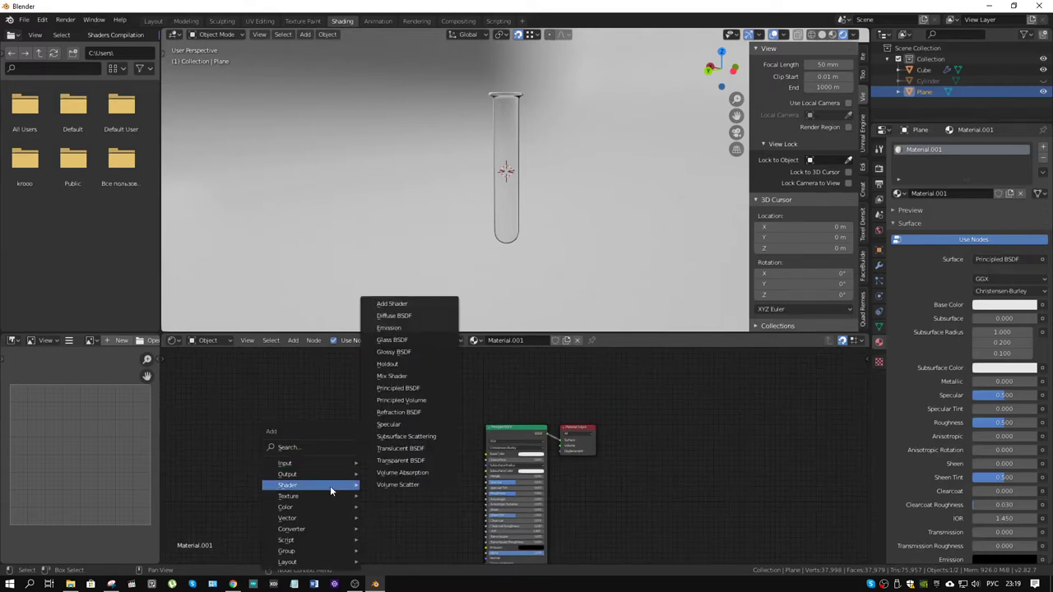
mouse_move(306, 495)
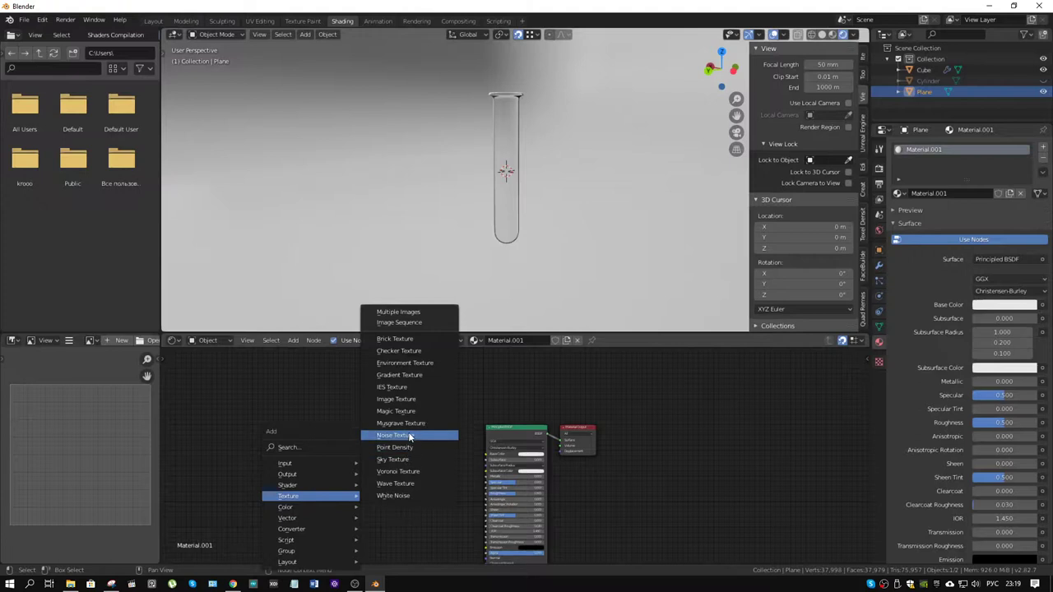
left_click(397, 400)
left_click(333, 452)
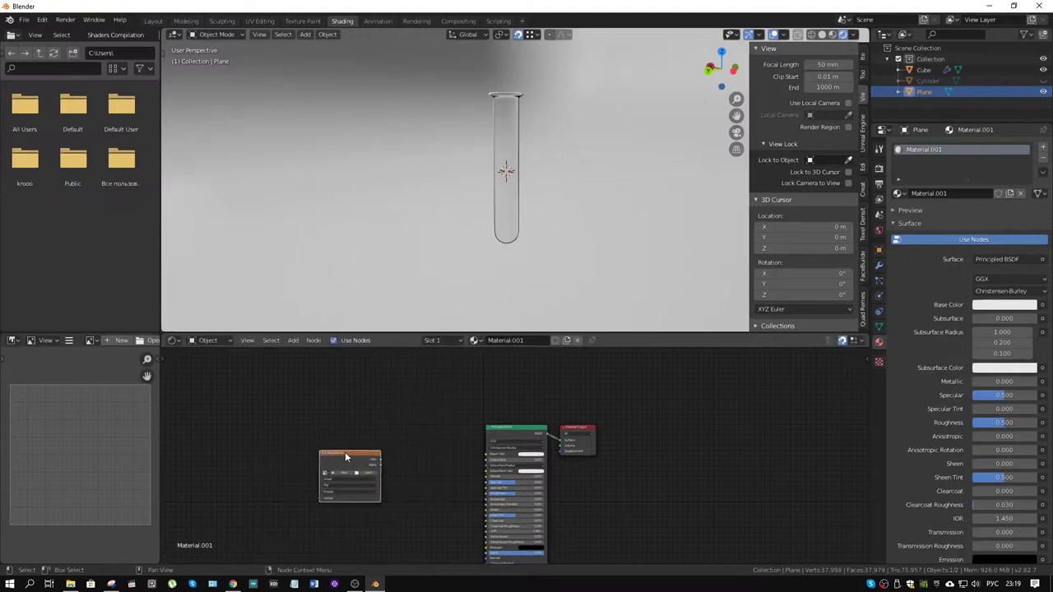
Add Texture Coordinate and Mapping nodes to the Image Texture and connect its Color to the Principled BSDF's Base Color.
key("ctrl+t")
mouse_move(381, 458)
left_mouse_down()
mouse_move(432, 470)
mouse_move(486, 454)
left_mouse_up()
scroll(462, 395, "up", 3)
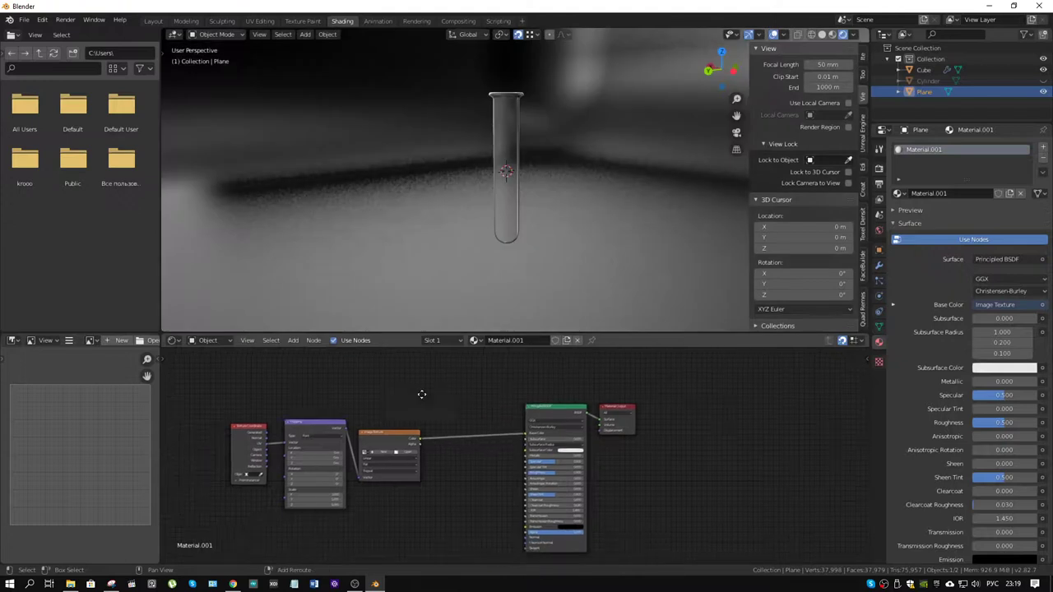
Generate a new 1024 x 1024 px Color Grid image in the backdrop's Image Texture node.
scroll(461, 396, "up", 1)
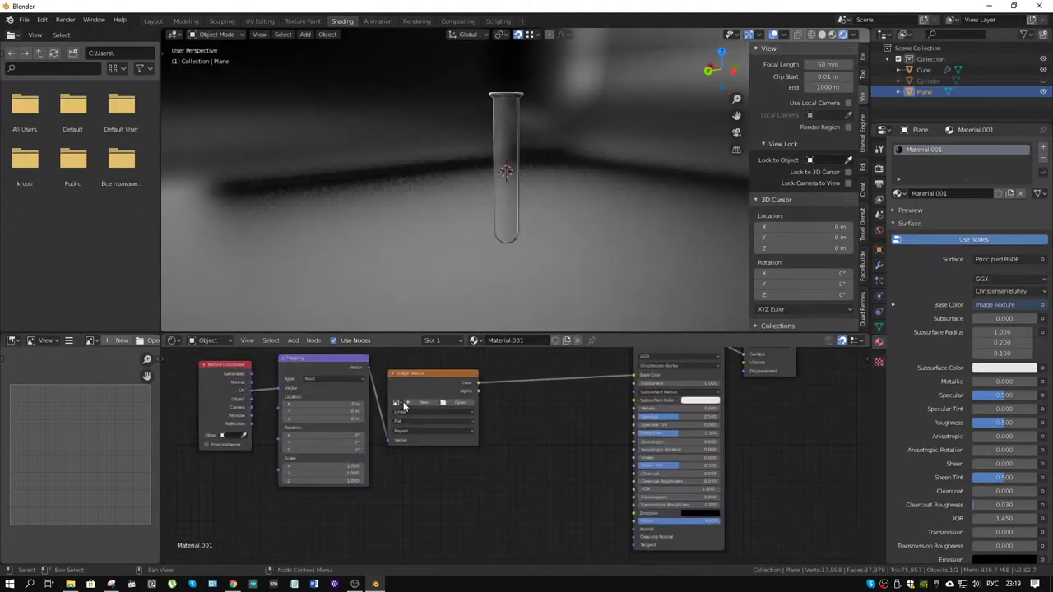
left_click(409, 402)
left_click(441, 455)
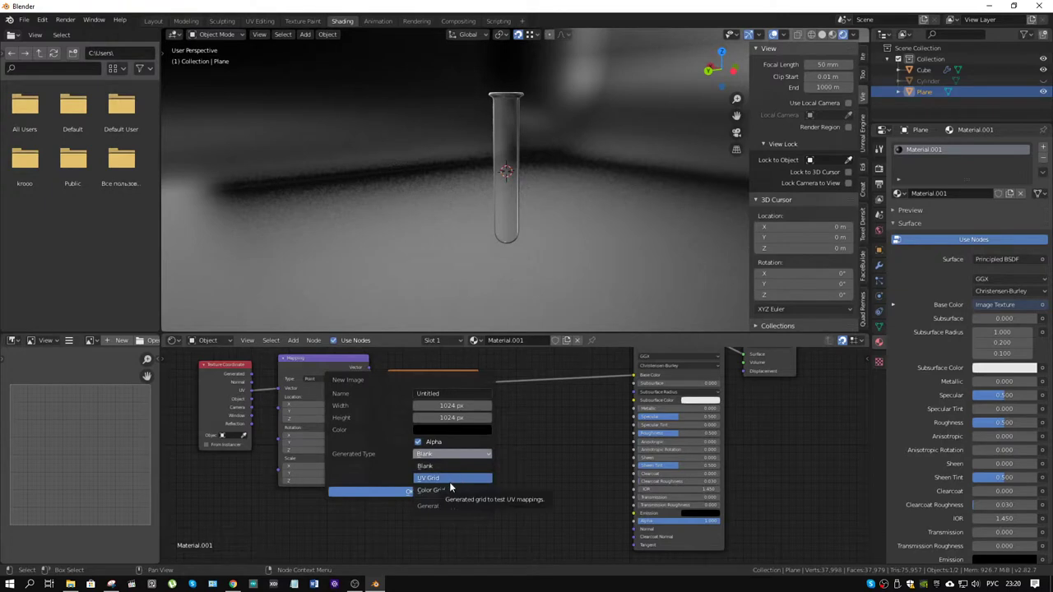
left_click(449, 490)
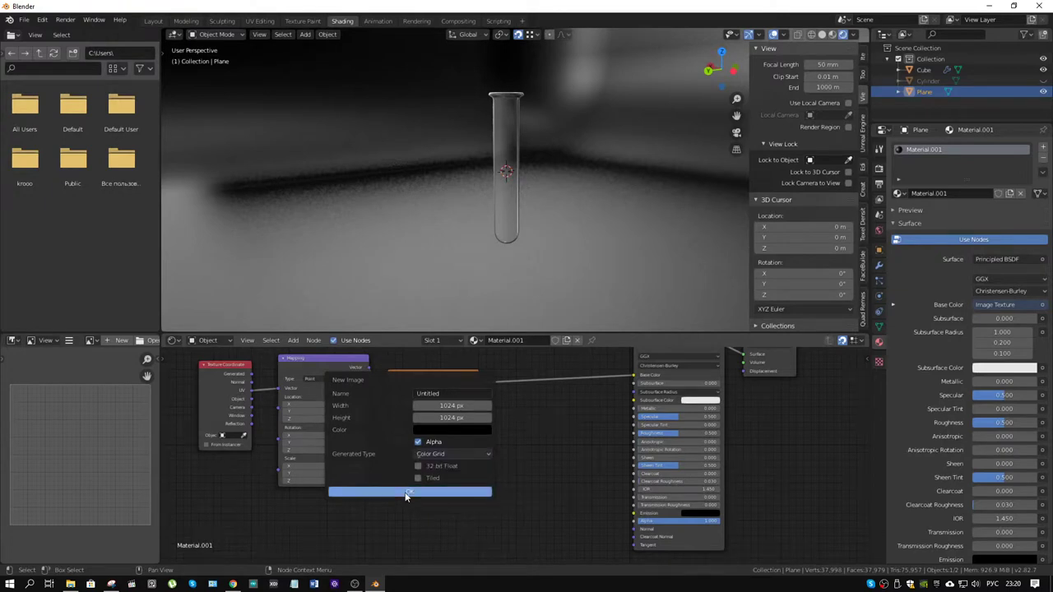
left_click(406, 492)
Select the test tube and add a Musgrave Texture node to its glass material.
scroll(554, 229, "up", 5)
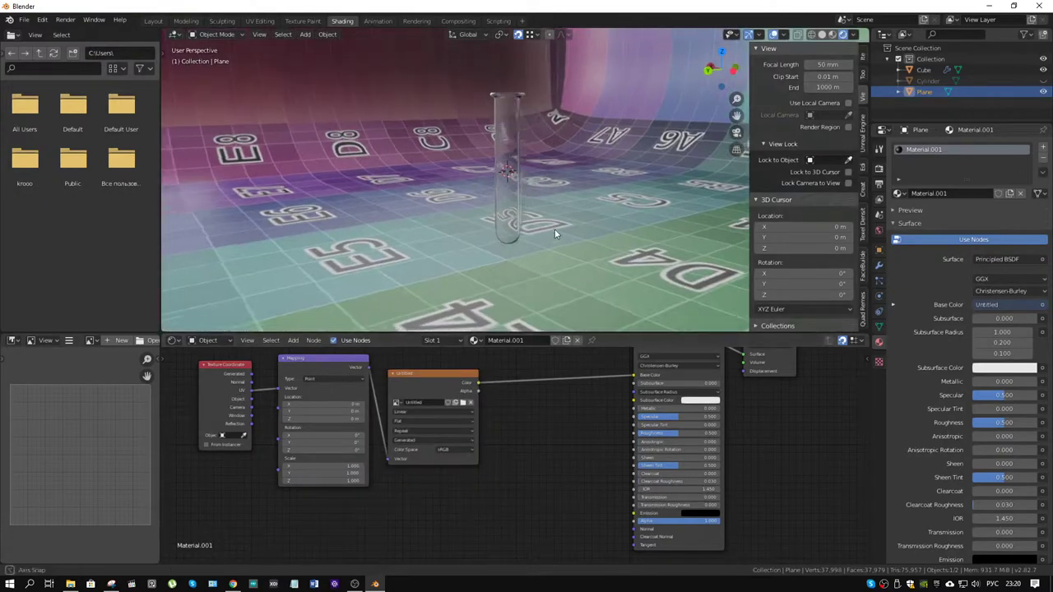
left_click(517, 117)
scroll(517, 117, "down", 3)
scroll(524, 425, "down", 1)
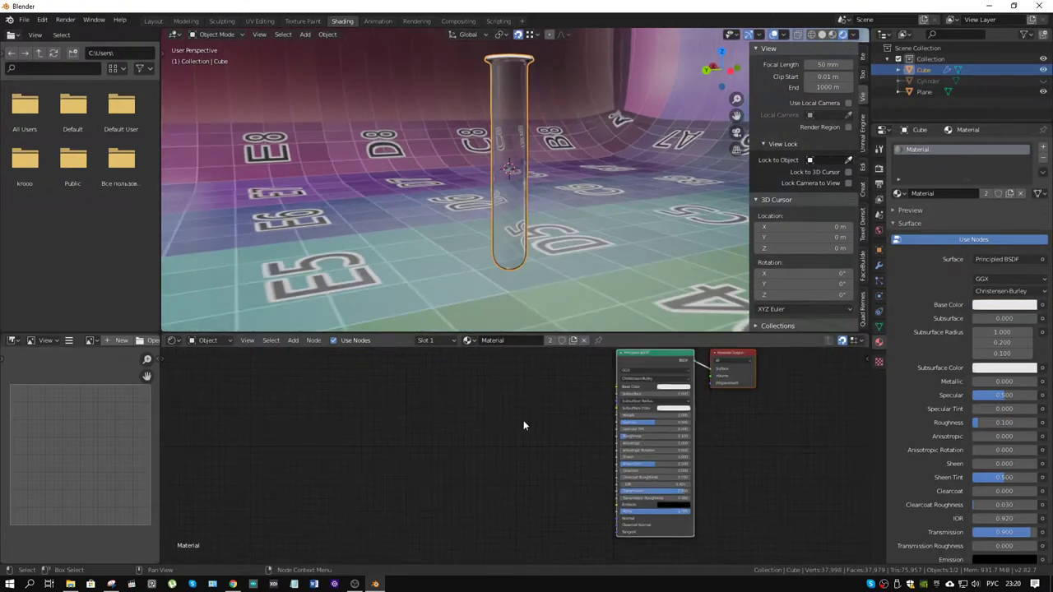
key("shift+a")
mouse_move(424, 437)
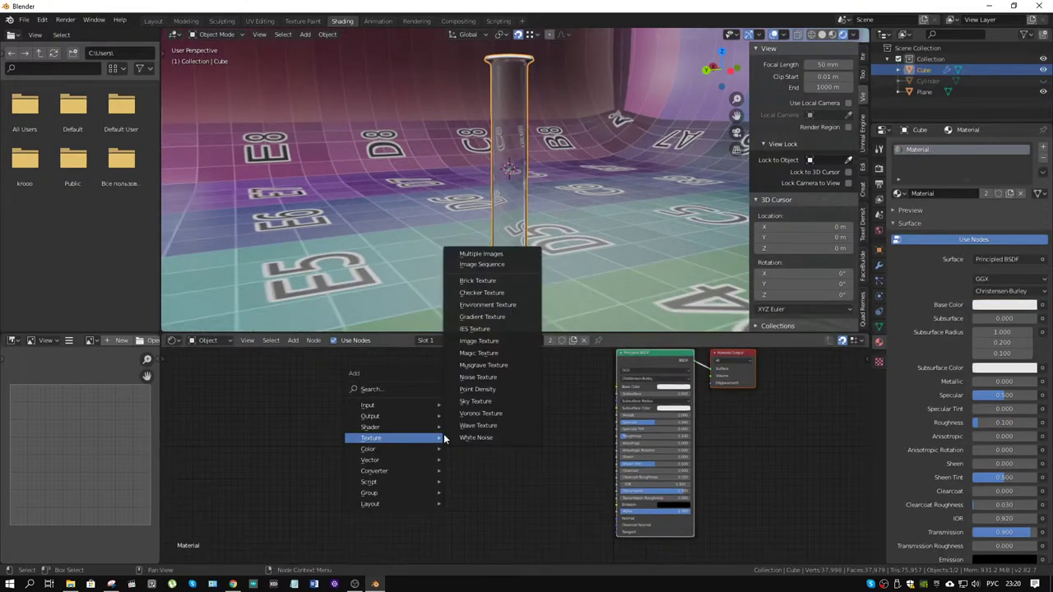
left_click(490, 366)
left_click(359, 437)
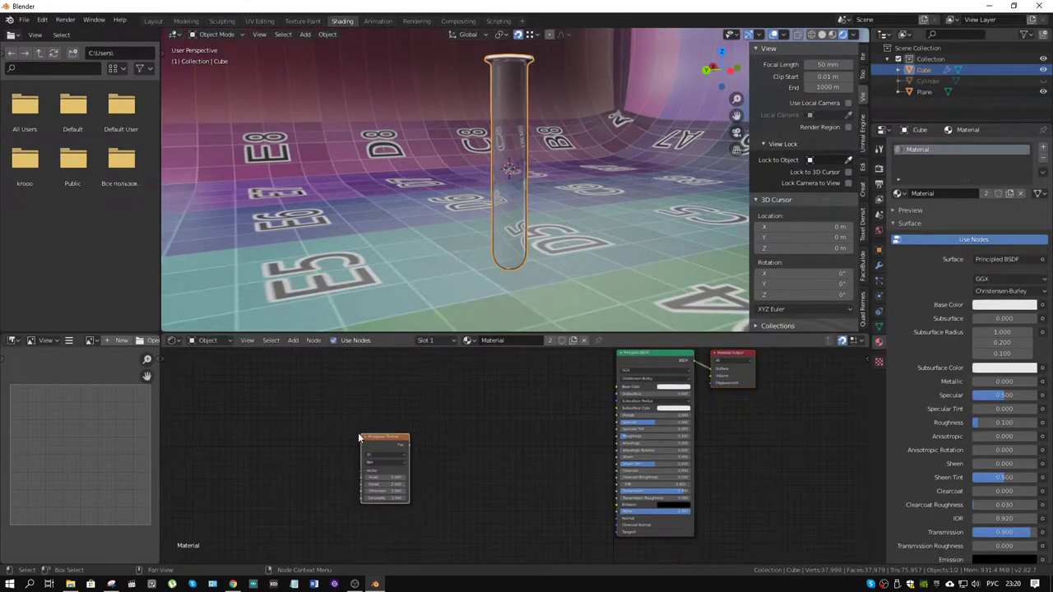
Add a Bump node between the Musgrave Texture and the Principled BSDF.
key("shift+a")
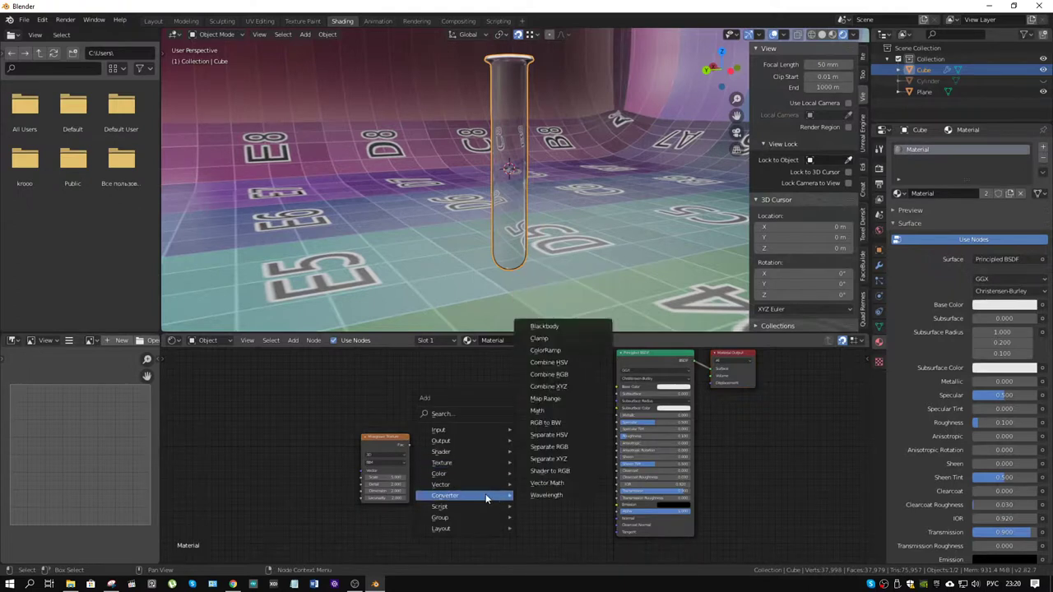
mouse_move(482, 513)
mouse_move(464, 484)
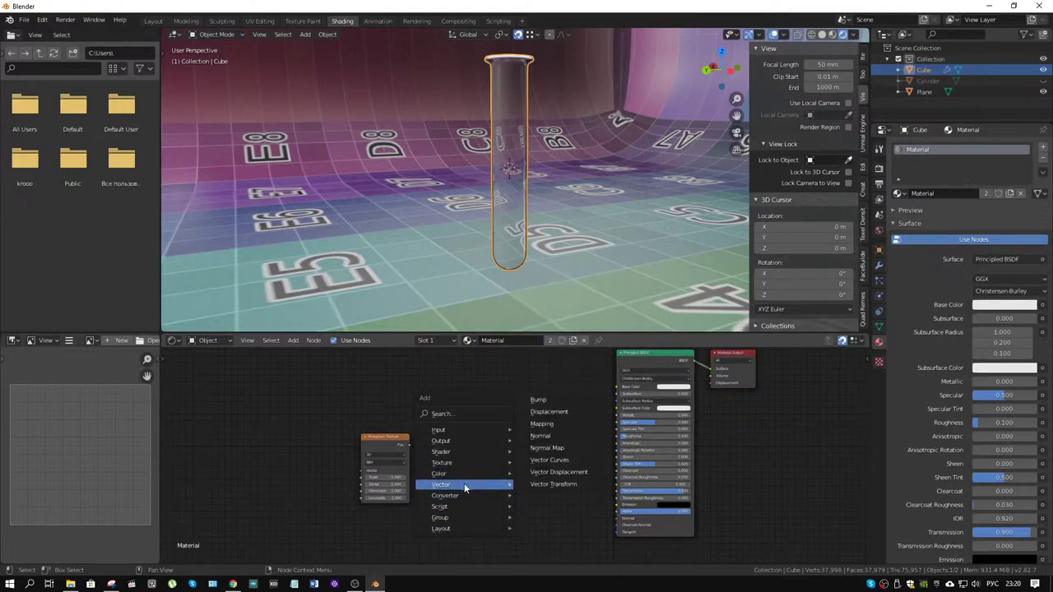
left_click(543, 400)
left_click(552, 498)
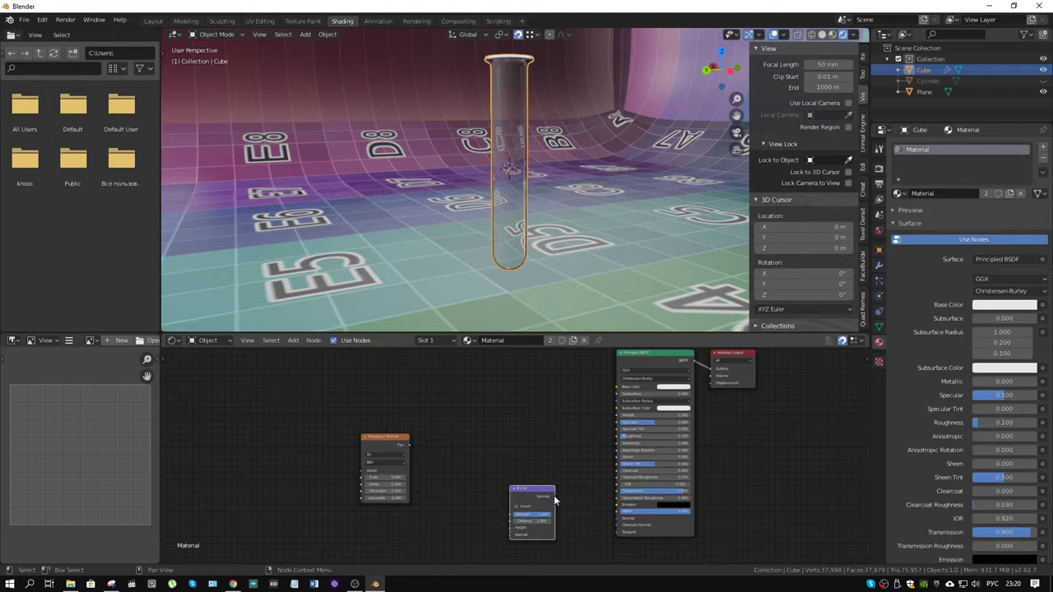
Wire Musgrave Fac to Bump Height and Bump Normal to the Principled BSDF's Normal, and add Texture Coordinate and Mapping nodes to the Musgrave Texture.
left_click_drag(554, 495, 615, 524)
left_click_drag(410, 444, 511, 533)
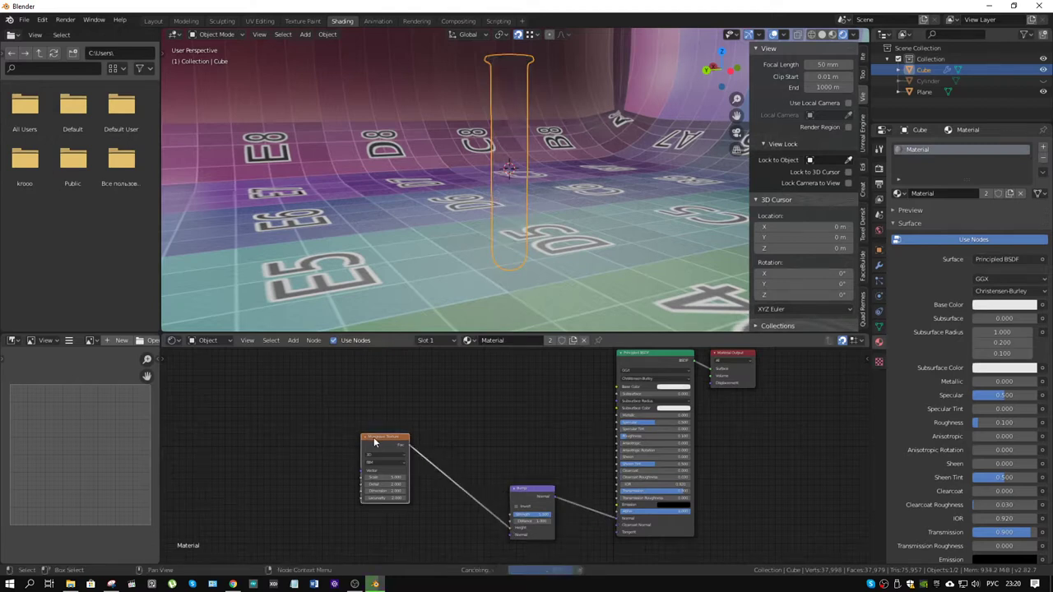
key("ctrl+t")
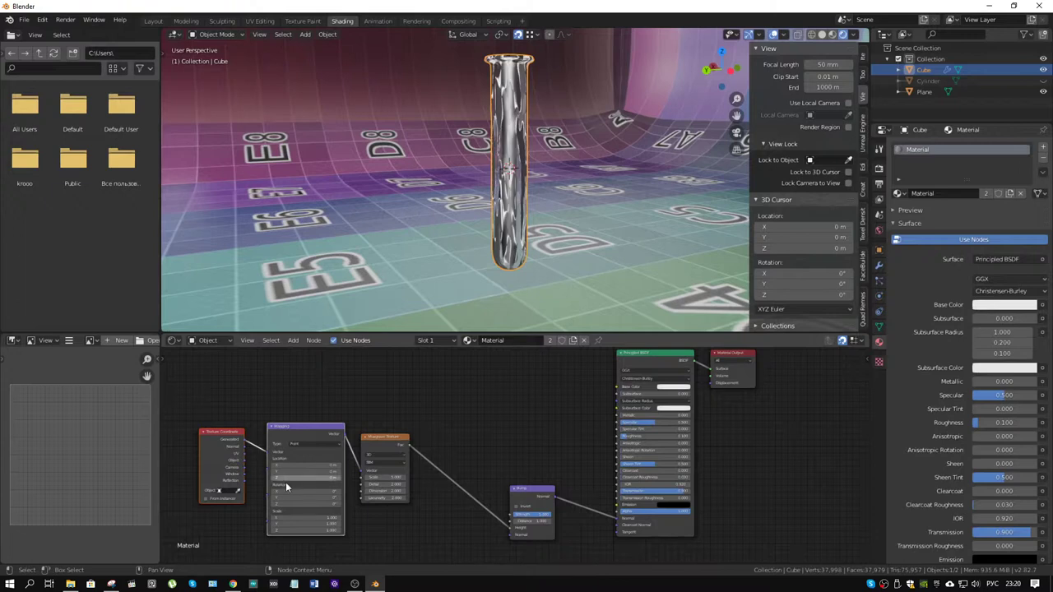
Set the Bump node's Strength to 0.1 and its Distance to 0.1.
middle_click_drag(554, 169, 476, 353)
scroll(476, 358, "up", 5)
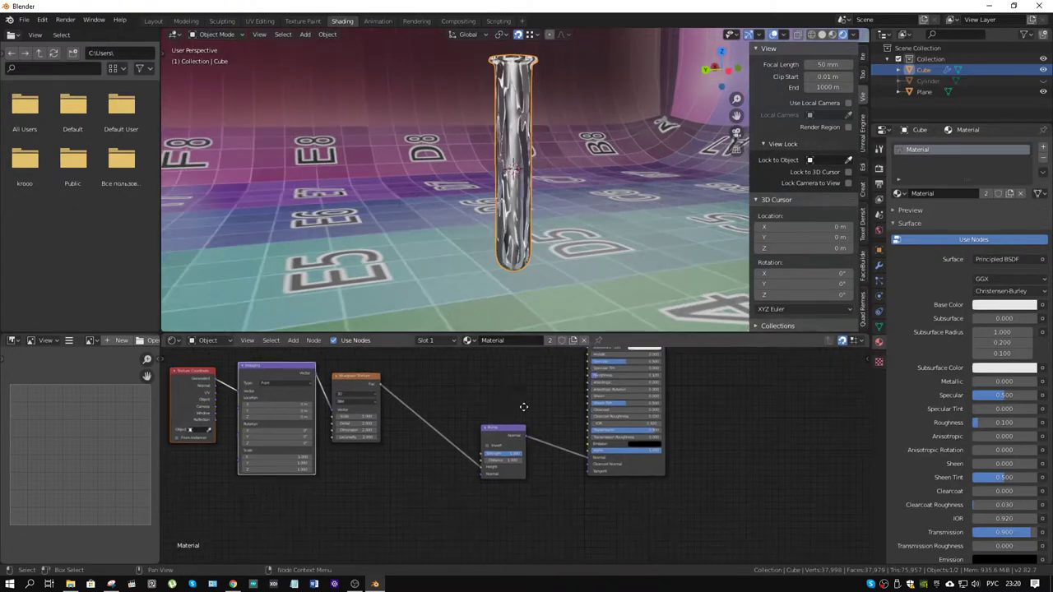
left_click(490, 408)
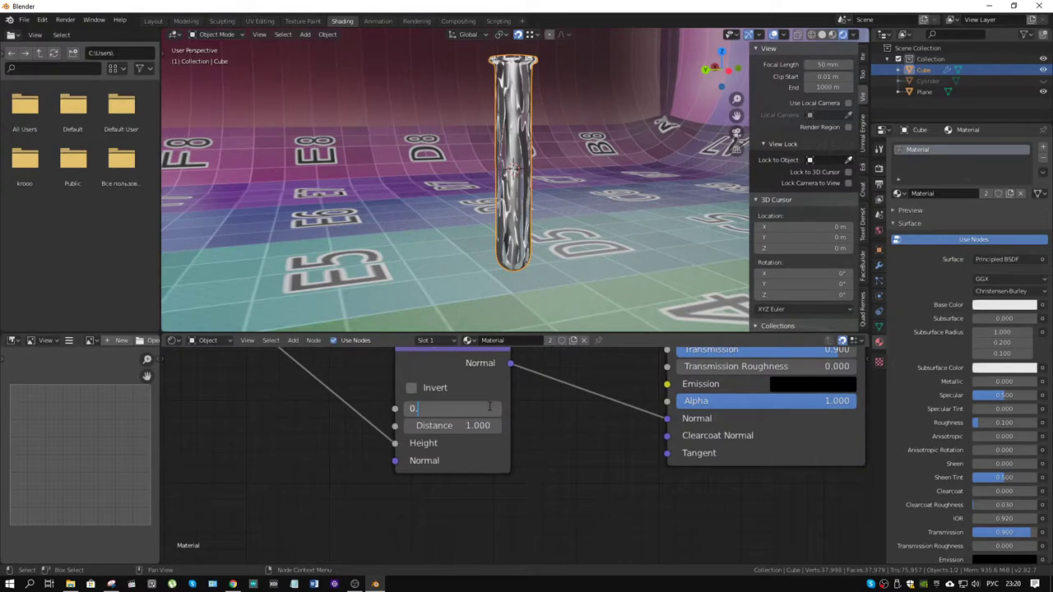
type("0.1")
key("Tab")
type("0.1")
key("Return")
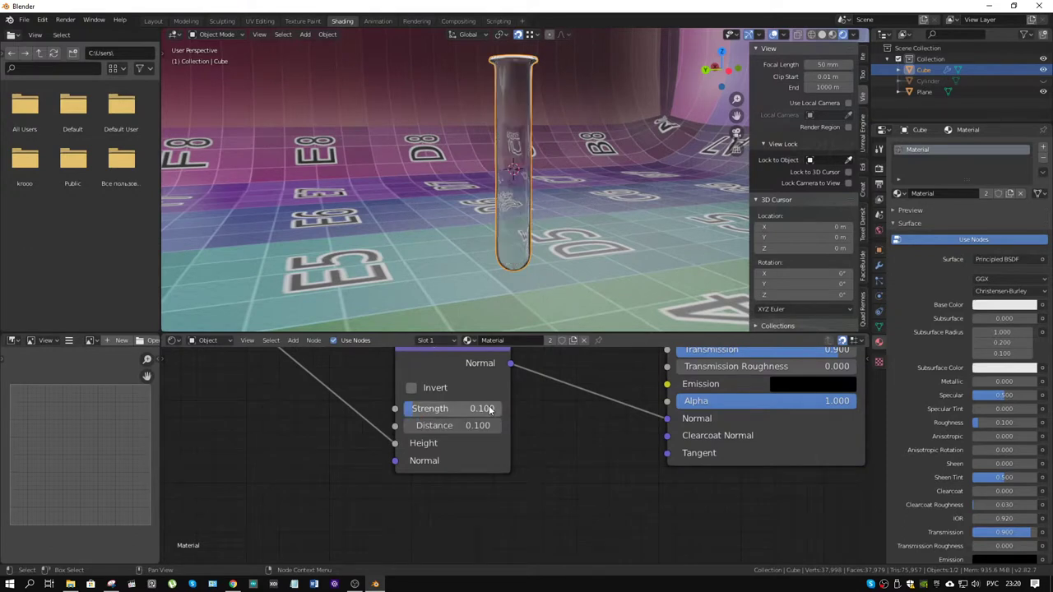
Set both the Strength and the Distance of the Bump node to 0.05 and inspect the glass tube.
middle_click_drag(586, 167, 529, 266)
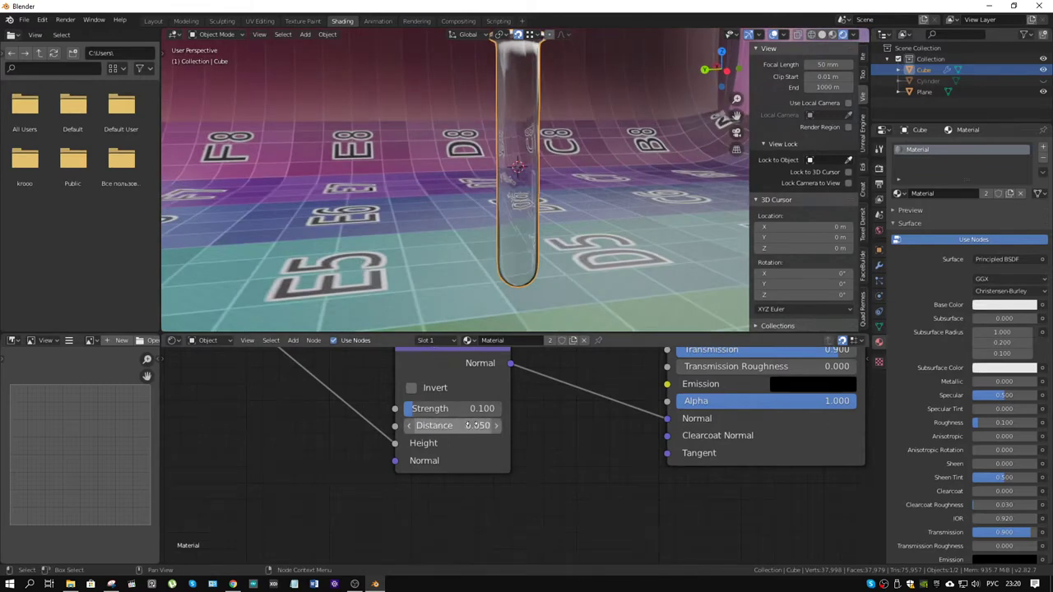
middle_click_drag(543, 272, 529, 288)
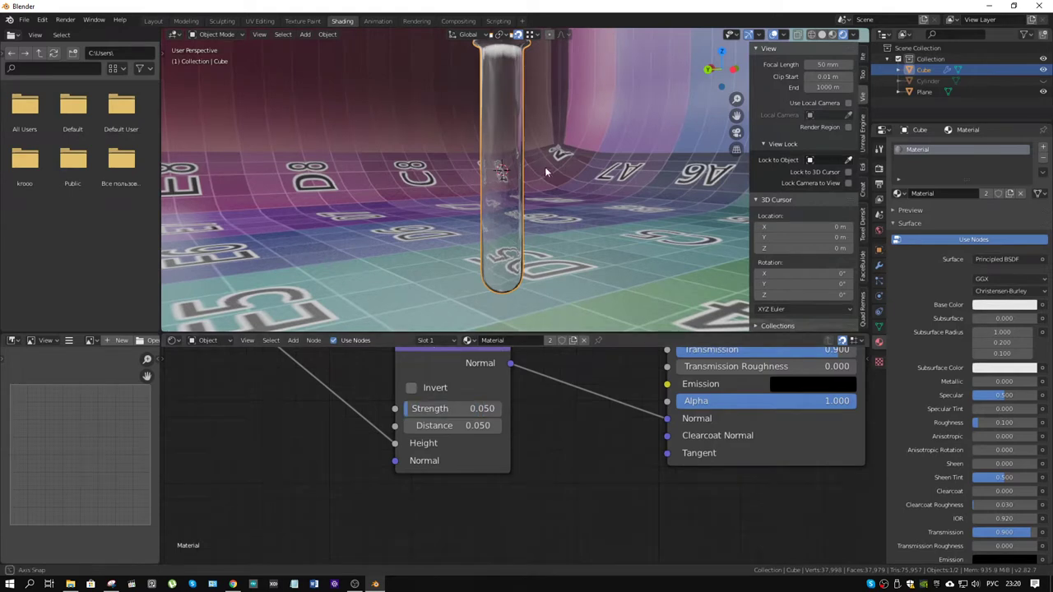
middle_click_drag(545, 172, 535, 273)
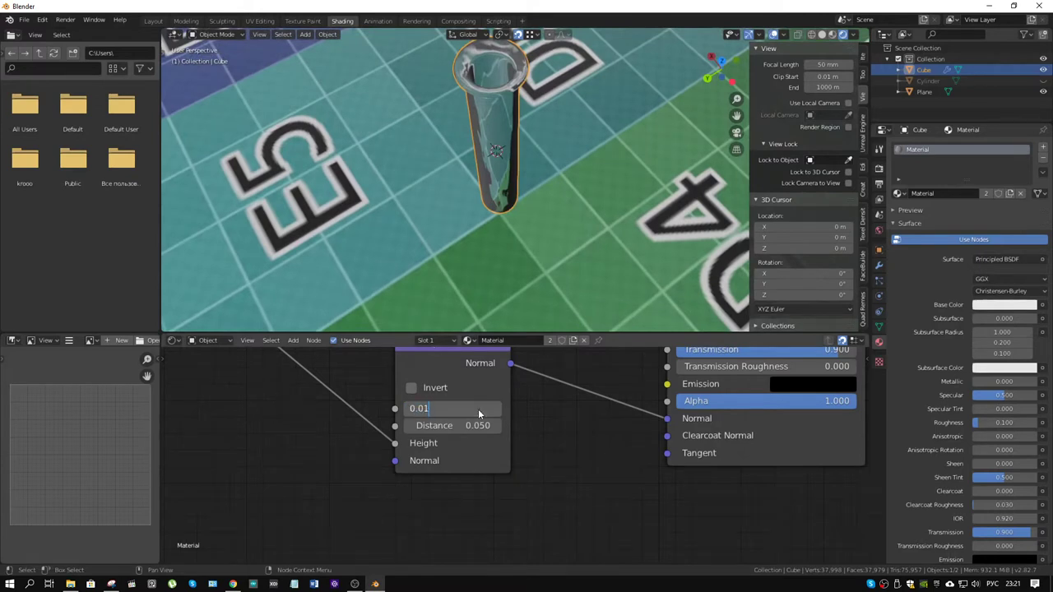
Test Bump Strength values of 0.01 and 0.03 on the tube, and settle on 0.015.
left_click(478, 408)
type("0.01")
key("Return")
middle_click_drag(530, 271, 551, 97)
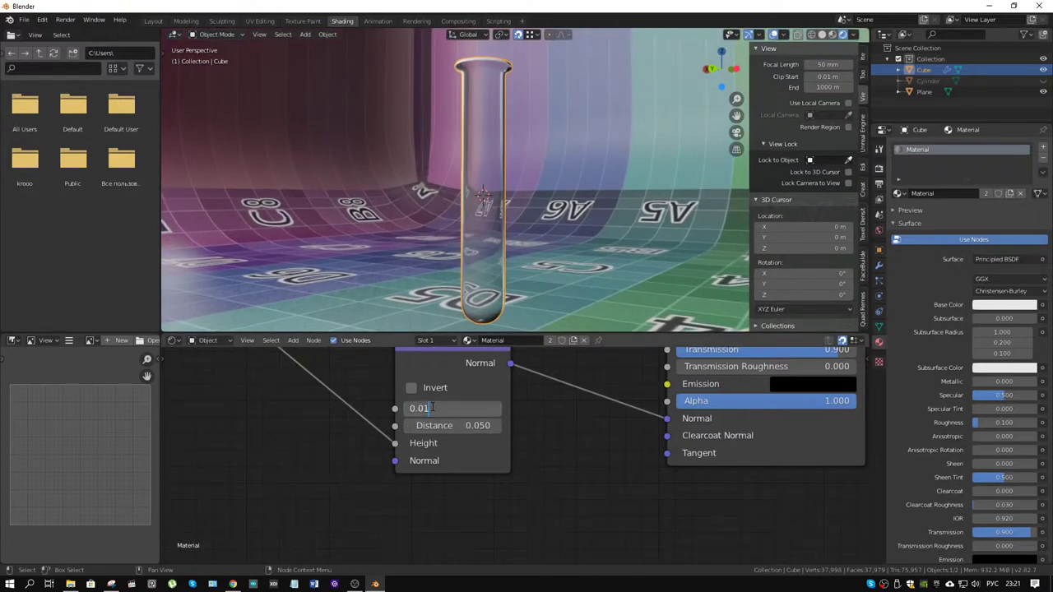
mouse_move(575, 241)
middle_mouse_down()
mouse_move(564, 236)
mouse_move(594, 236)
middle_mouse_up()
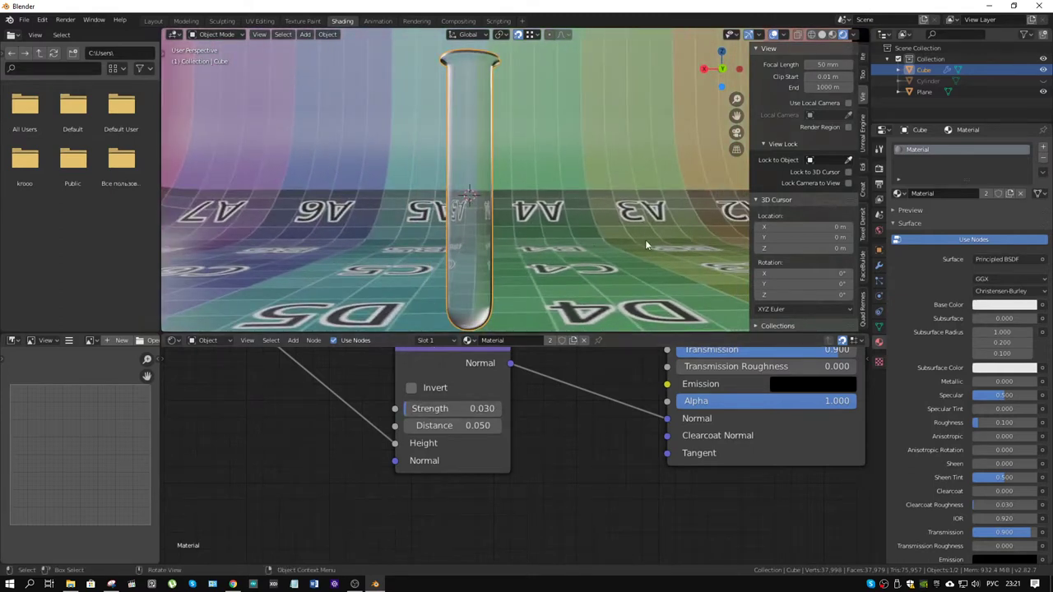
middle_click_drag(645, 239, 557, 275)
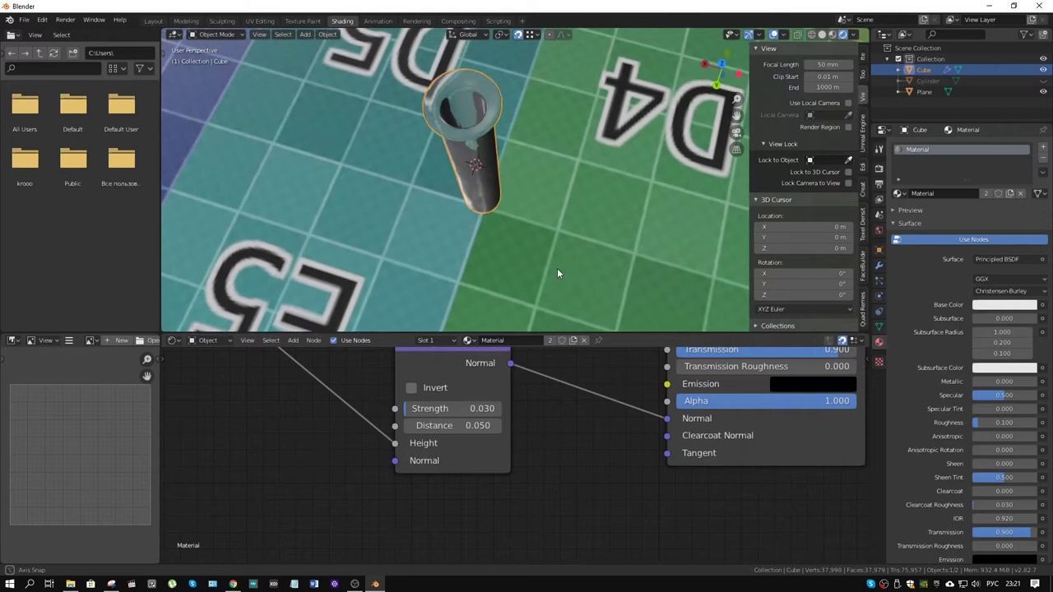
left_click(486, 411)
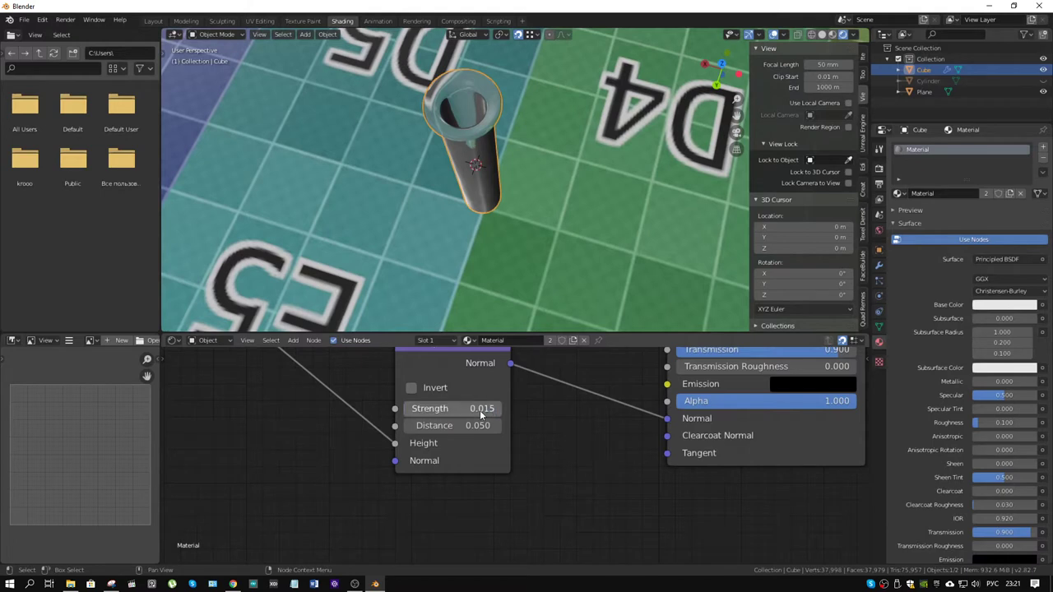
middle_click_drag(516, 319, 549, 165)
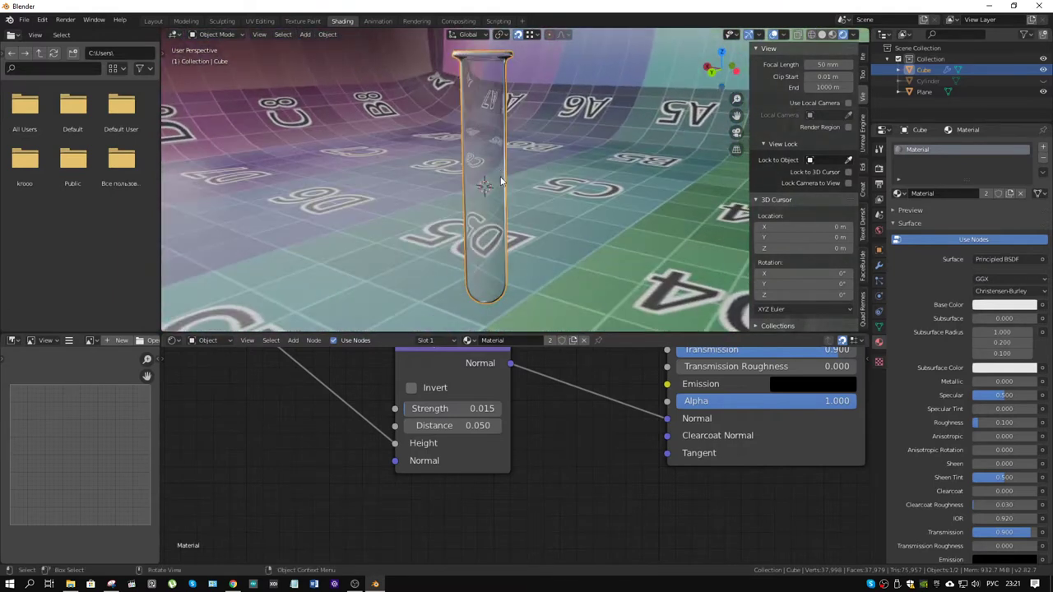
Set the IOR of the glass material's Principled BSDF to 0.95 and inspect the tube.
middle_click_drag(740, 362, 576, 479)
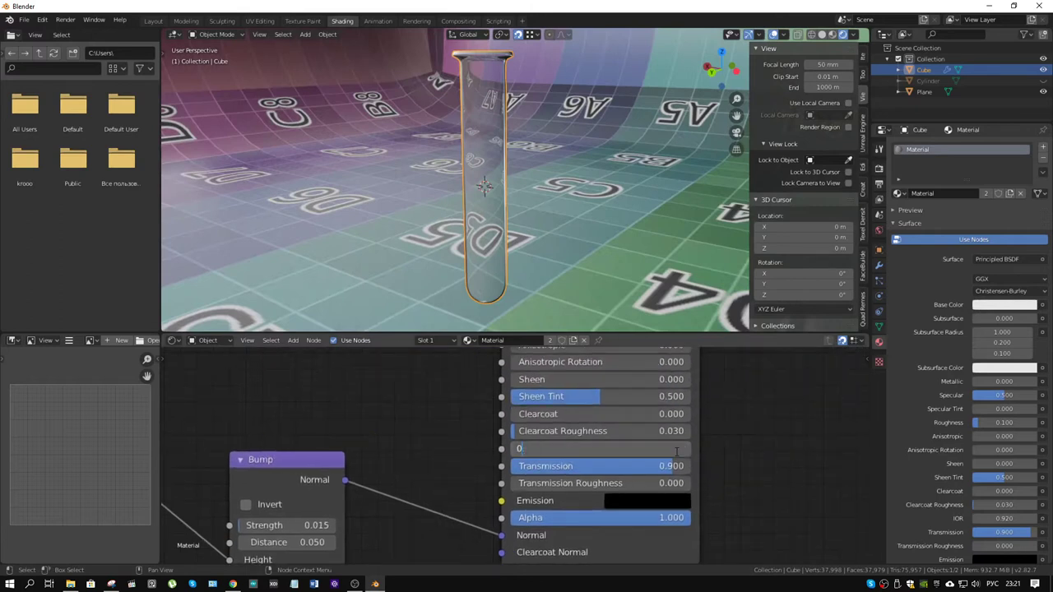
left_click(677, 452)
type("0.95")
key("Return")
middle_click_drag(683, 182, 428, 72)
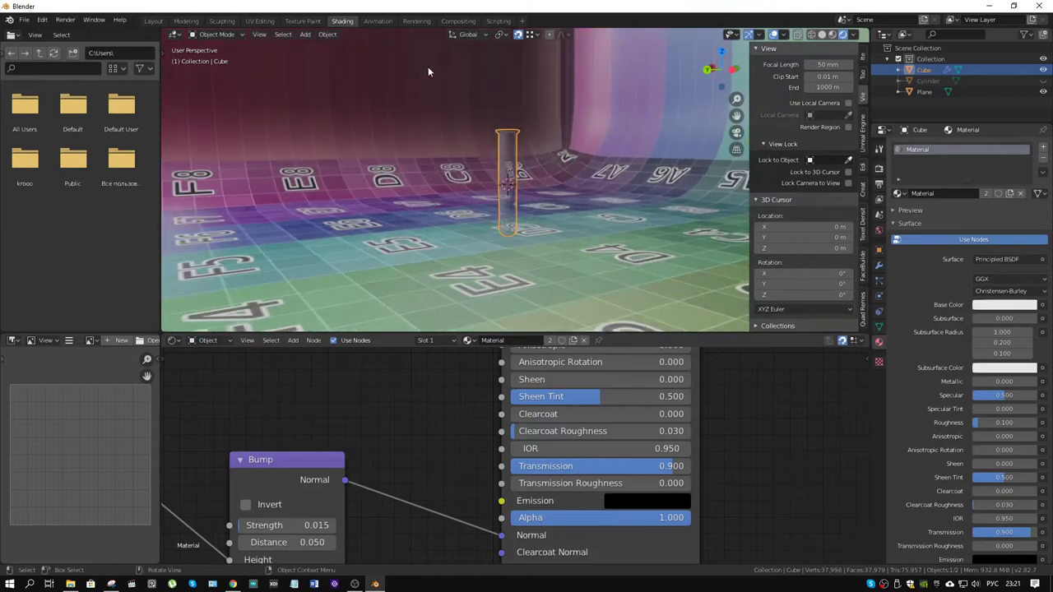
Switch to the Layout workspace and display the test tube with rendered viewport shading.
left_click(148, 21)
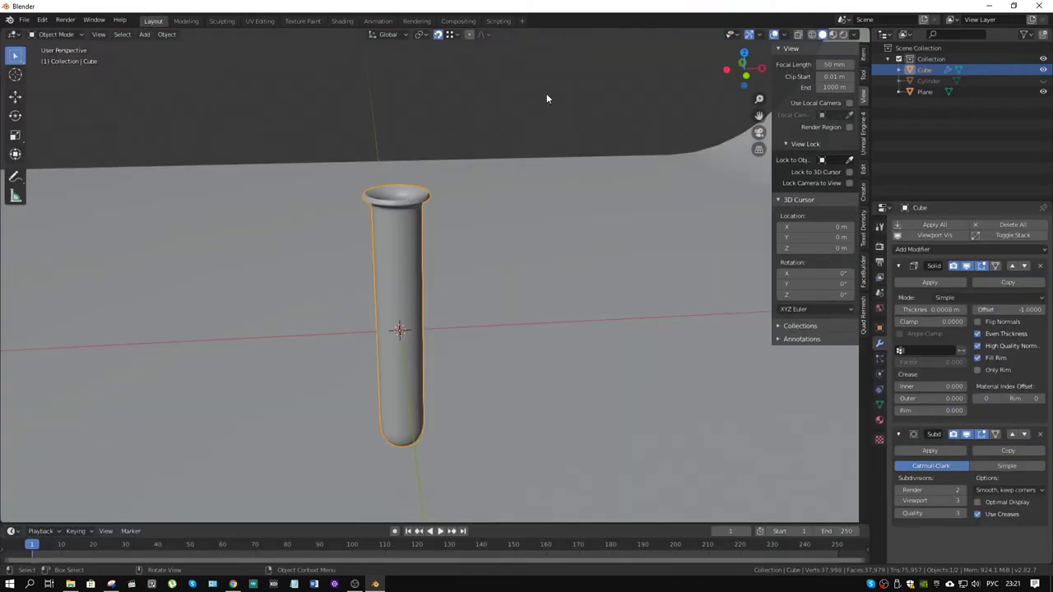
left_click(843, 35)
mouse_move(432, 213)
middle_mouse_down()
mouse_move(609, 205)
mouse_move(595, 198)
mouse_move(529, 238)
mouse_move(456, 211)
mouse_move(376, 217)
mouse_move(490, 228)
mouse_move(477, 240)
middle_mouse_up()
mouse_move(357, 587)
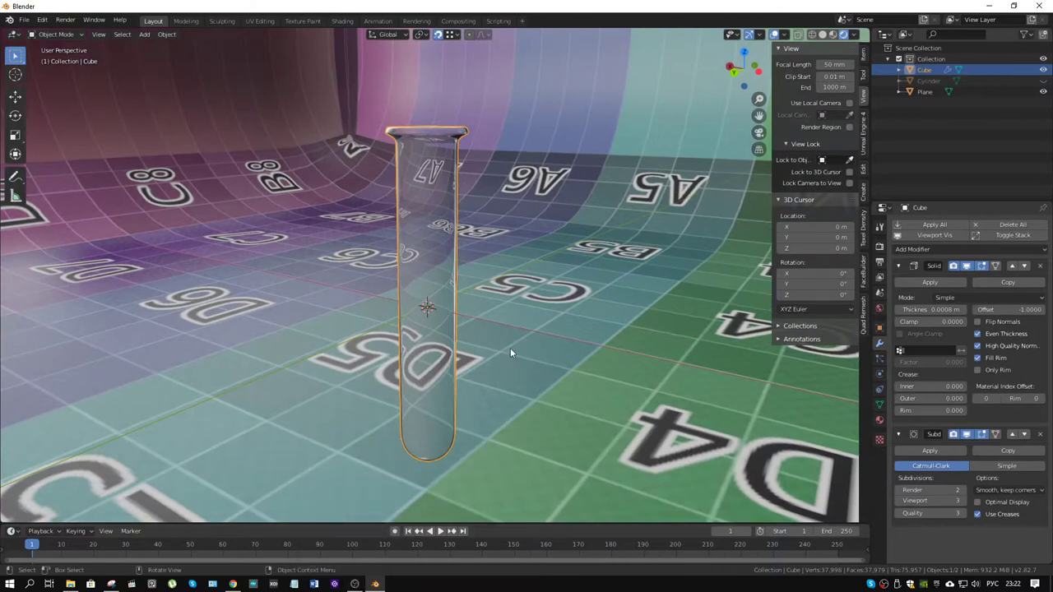
Raise the test tube 0.0441 m along Z above the backdrop floor and inspect its rounded bottom.
left_click(521, 449)
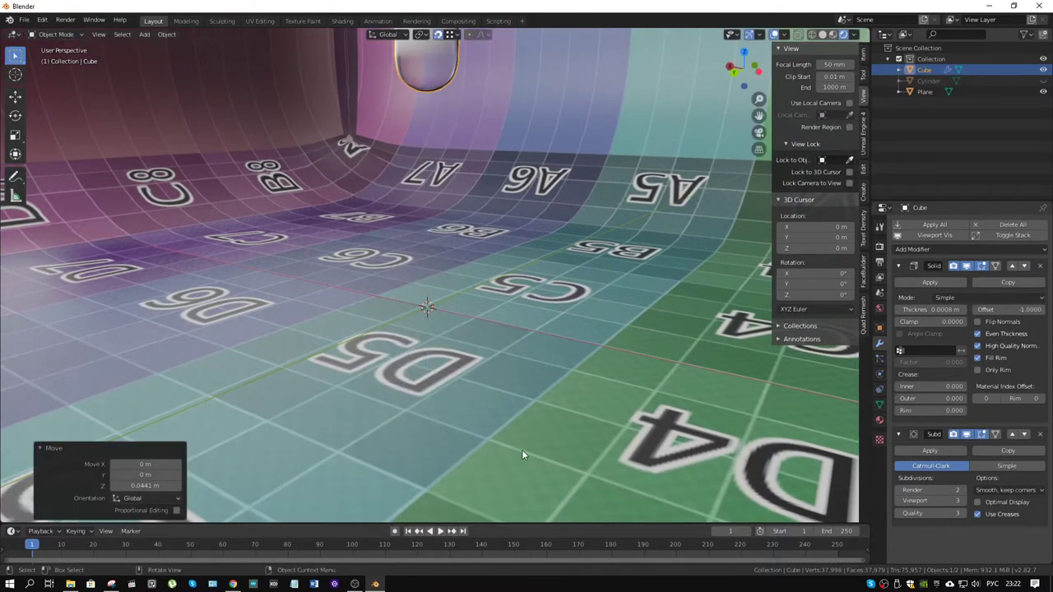
middle_click_drag(521, 449, 497, 350)
scroll(497, 351, "up", 2)
mouse_move(459, 301)
middle_mouse_down()
mouse_move(493, 303)
mouse_move(505, 268)
mouse_move(465, 336)
mouse_move(454, 320)
mouse_move(466, 263)
mouse_move(456, 308)
middle_mouse_up()
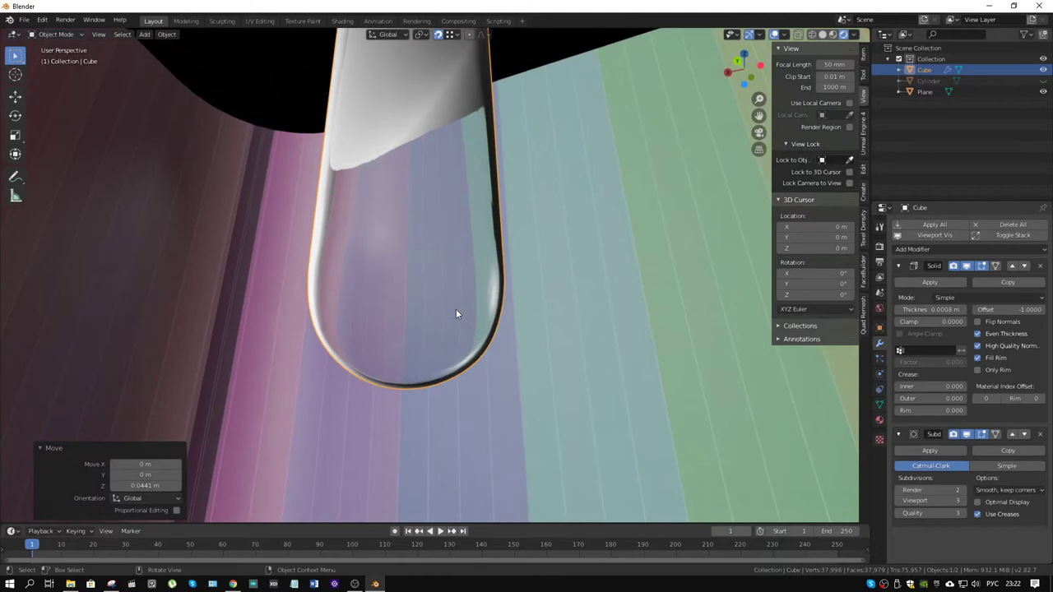
Switch the viewport to solid shading with the glossy red MatCap to check the tube's surface.
left_click(825, 35)
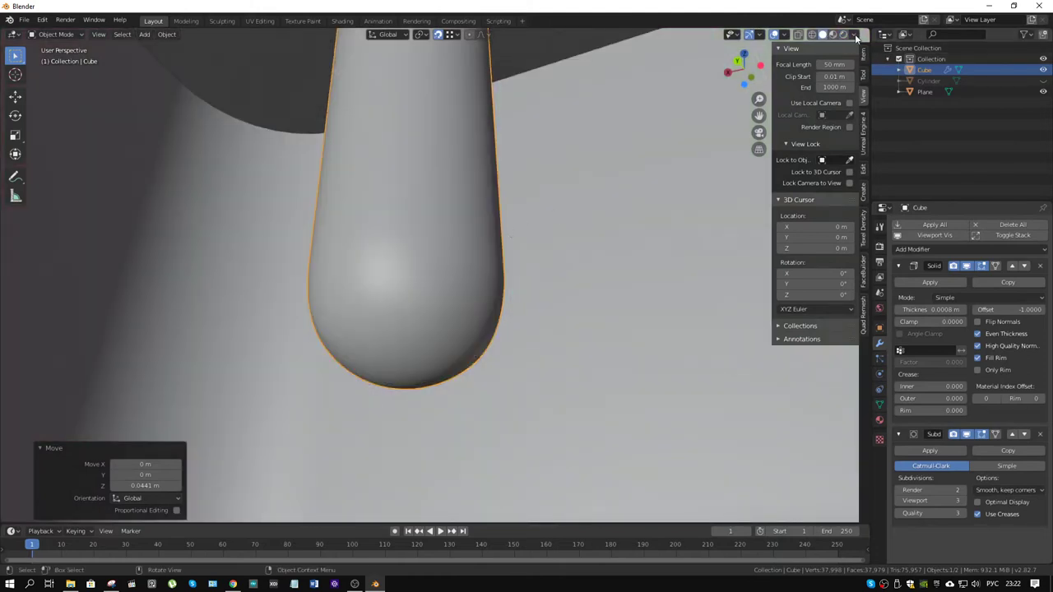
left_click(855, 34)
left_click(811, 169)
mouse_move(515, 232)
middle_mouse_down()
mouse_move(567, 173)
mouse_move(559, 209)
mouse_move(569, 206)
middle_mouse_up()
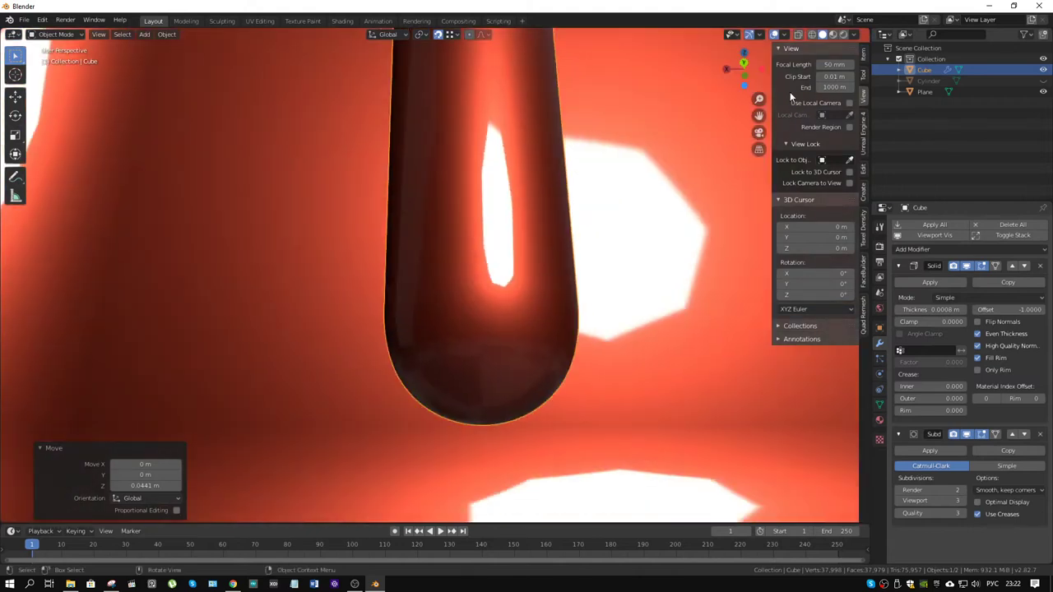
Change the MatCap to the vertically striped one and inspect the reflections on the tube.
left_click(851, 37)
left_click(846, 115)
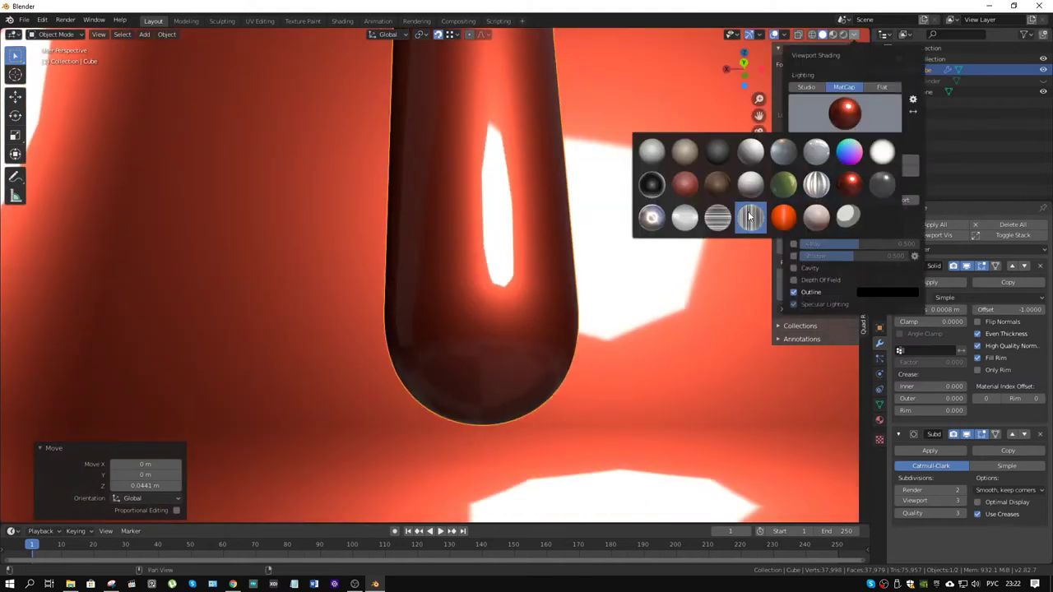
left_click(749, 216)
middle_click_drag(727, 219, 457, 131)
Return the solid viewport shading to Studio lighting and view the whole tube over the backdrop.
left_click(853, 35)
left_click(803, 88)
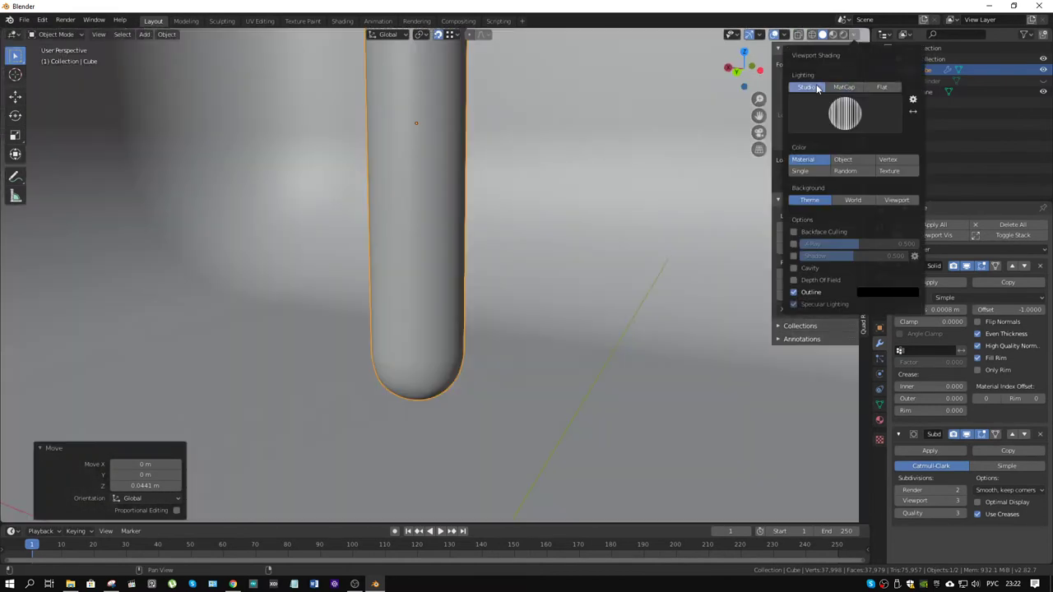
scroll(573, 186, "down", 5)
middle_click_drag(571, 186, 524, 205)
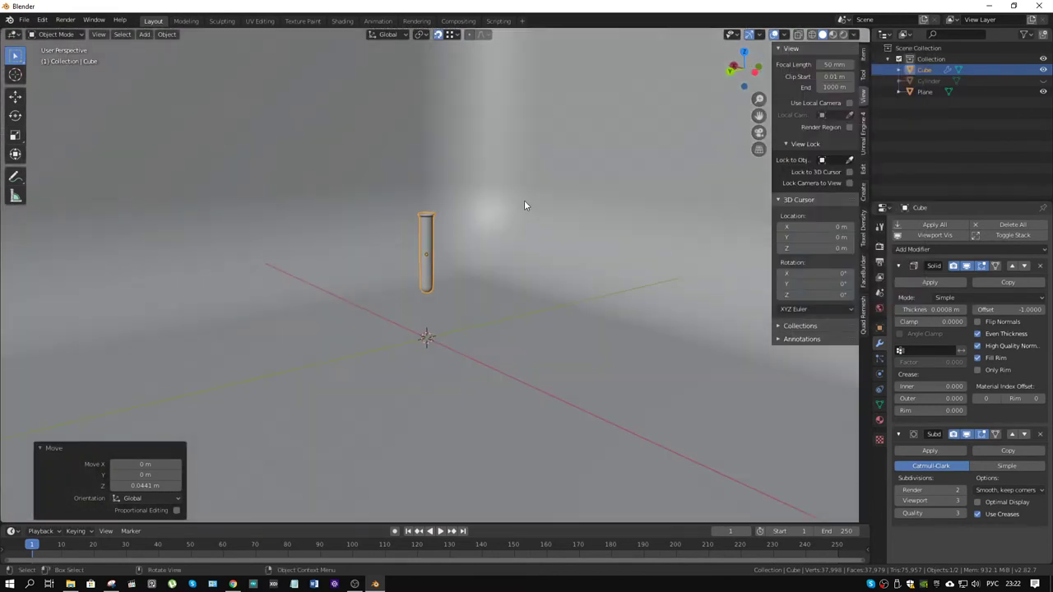